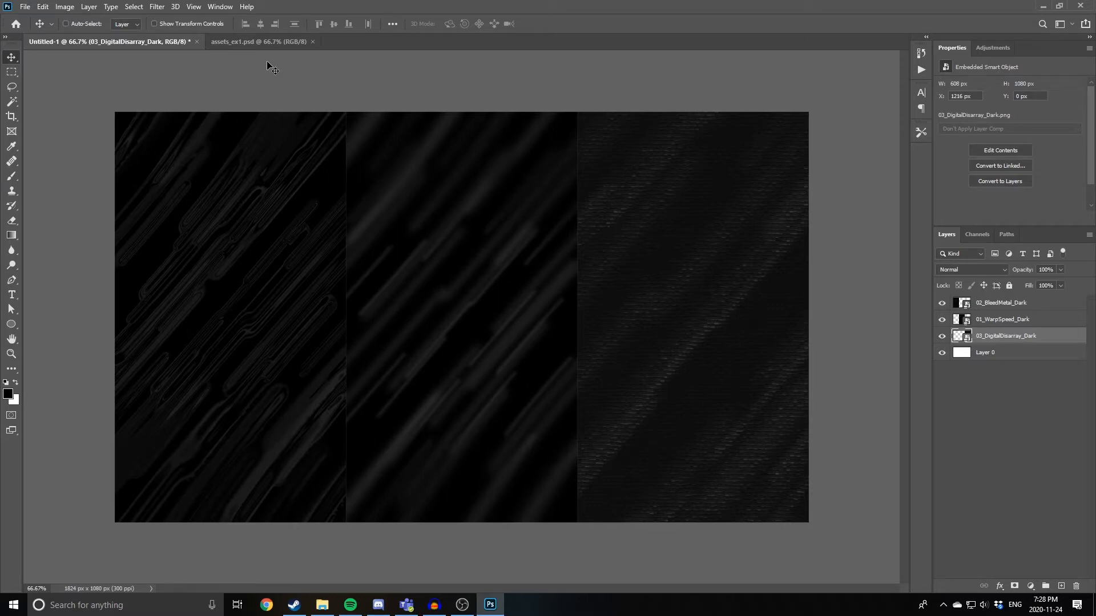
# - Fill the background of assets_ex1.psd with black and add a new empty layer above it
pyautogui.click(260, 42)
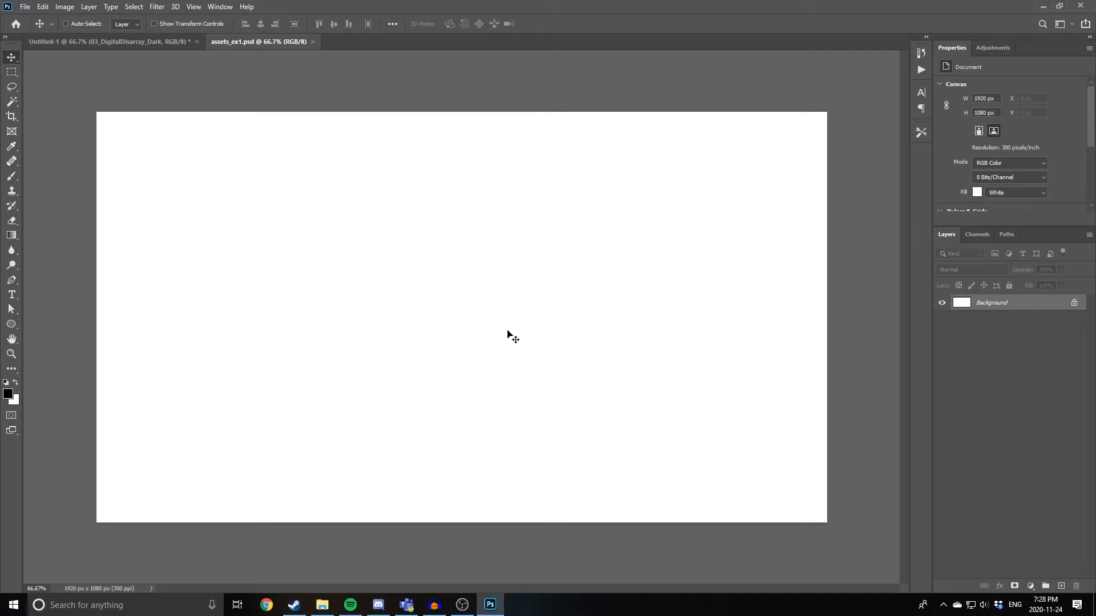
pyautogui.hotkey('ctrl', 'v')
pyautogui.hotkey('alt', 'BackSpace')
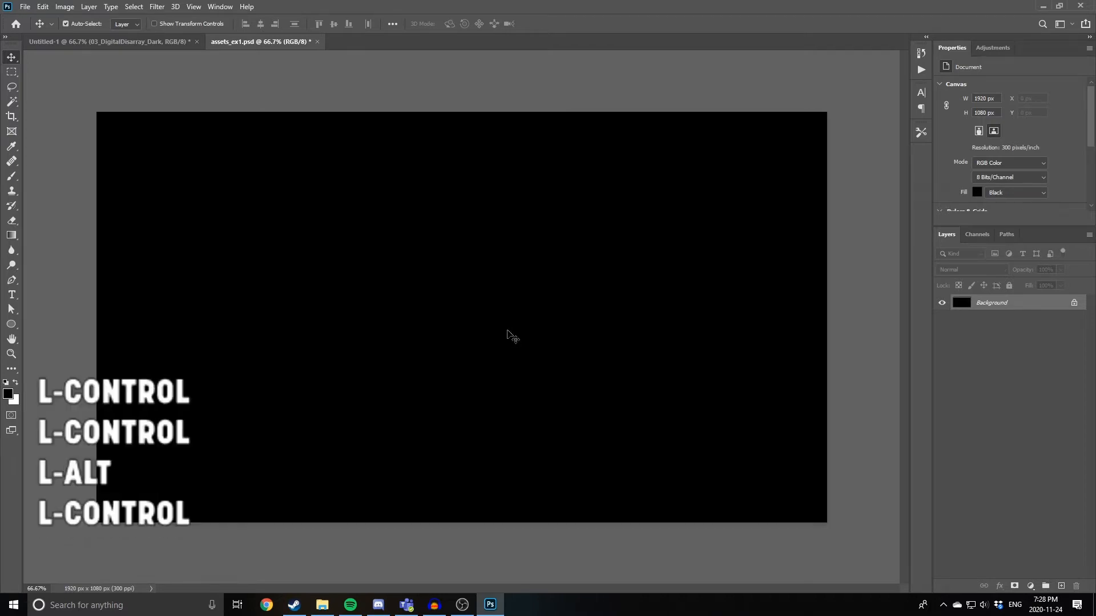
pyautogui.hotkey('ctrl', 'shift', 'n')
pyautogui.press('Return')
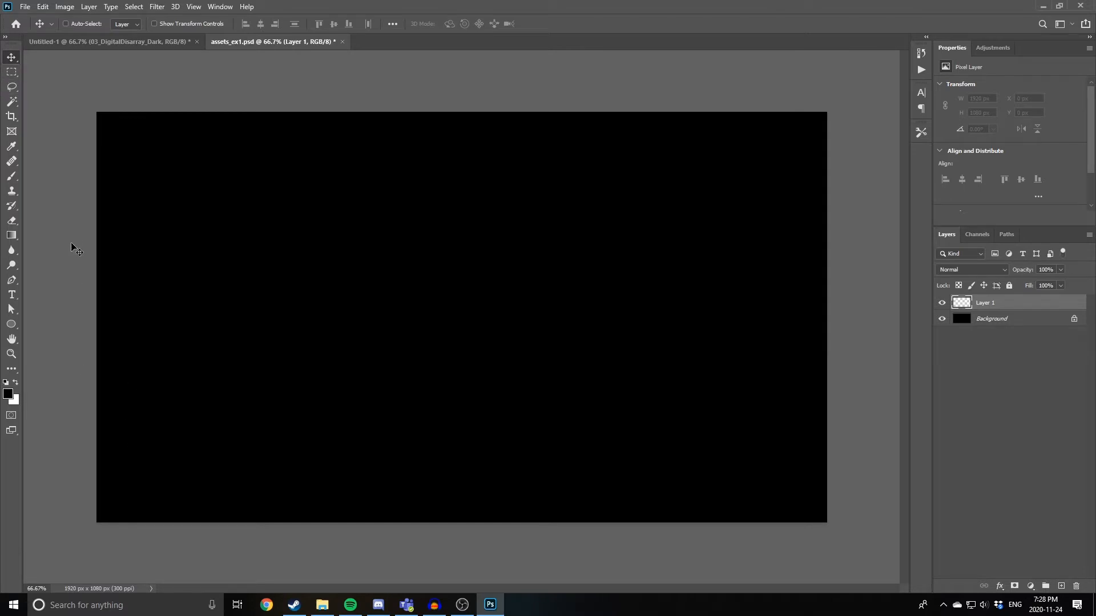
# - Set up a 31 px Soft Round brush with 54% hardness and clear the contents of Layer 1
pyautogui.press('b')
pyautogui.click(73, 27)
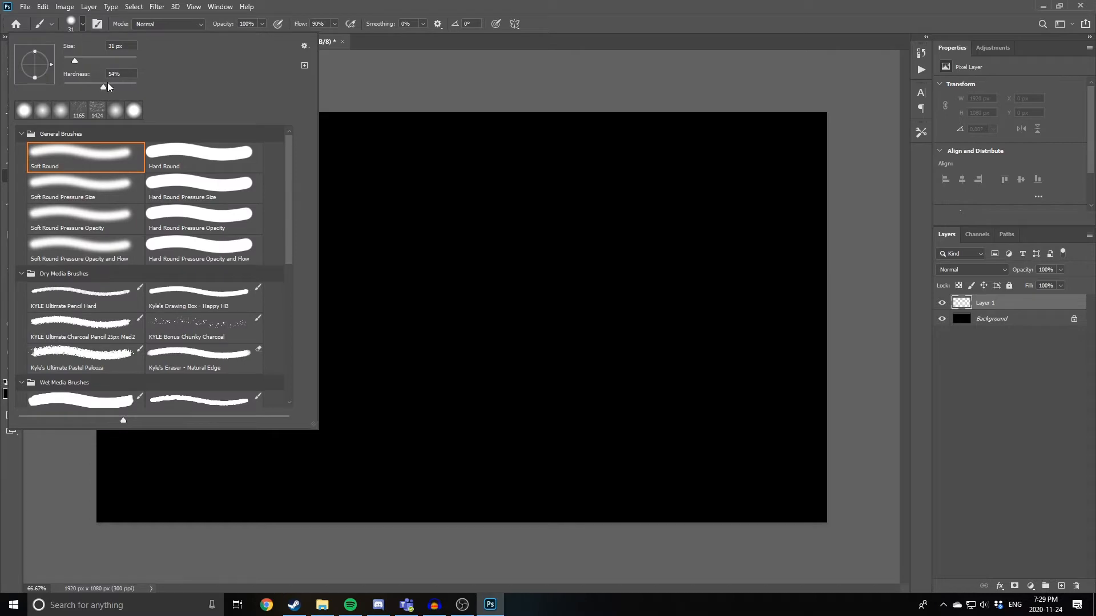
pyautogui.click(615, 264)
pyautogui.hotkey('ctrl', 'a')
pyautogui.hotkey('ctrl', 'x')
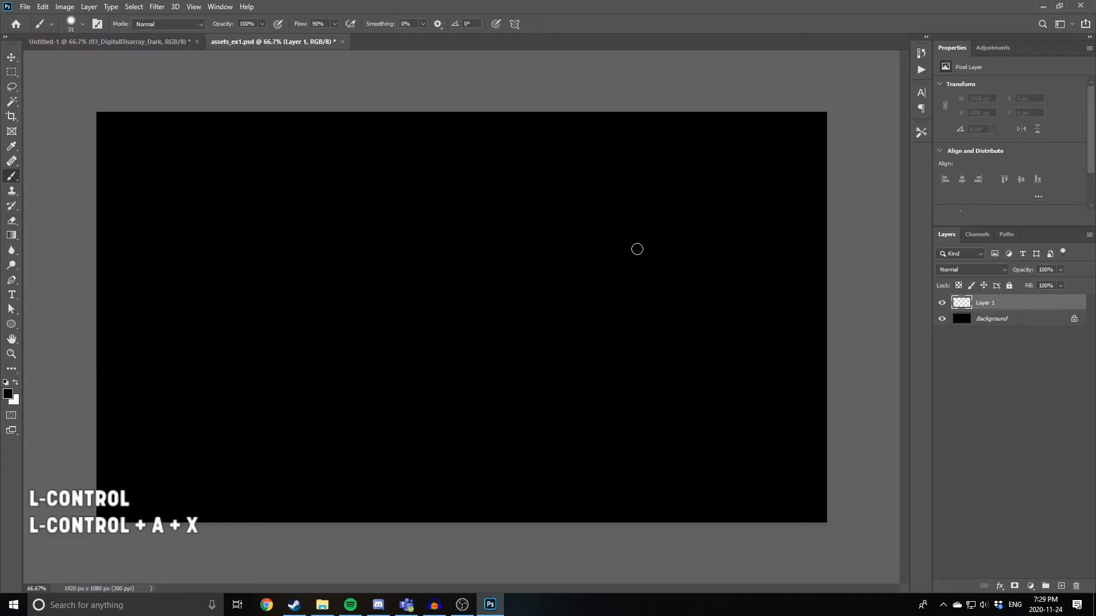
# - Scatter single white brush dots over the whole canvas on Layer 1, leaving irregular gaps between them
pyautogui.press('x')
pyautogui.click(746, 153)
pyautogui.click(779, 231)
pyautogui.click(677, 212)
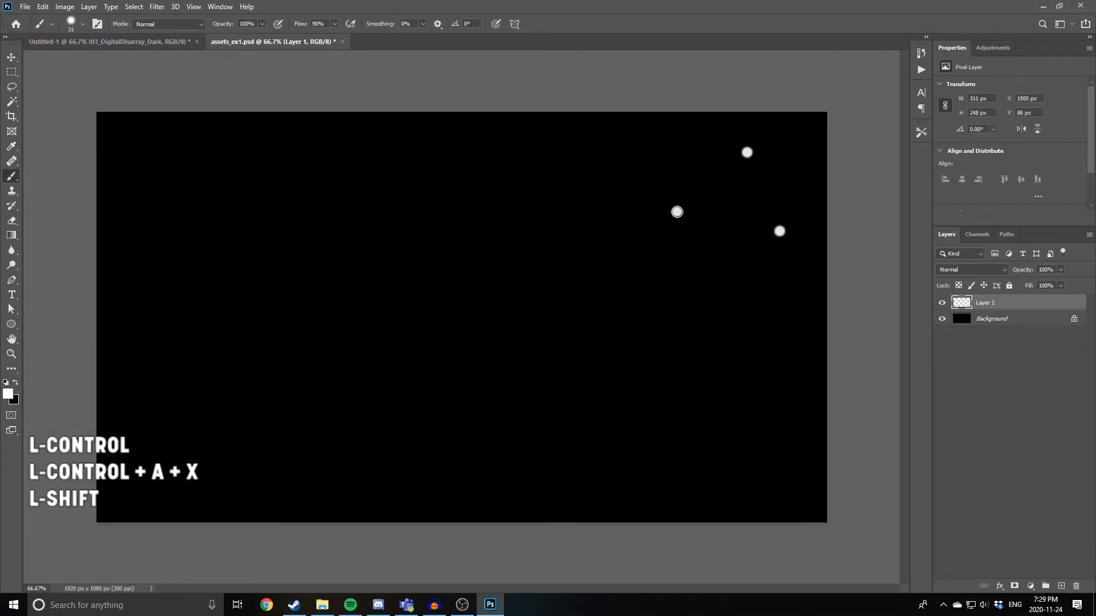
pyautogui.click(736, 302)
pyautogui.click(800, 360)
pyautogui.click(740, 449)
pyautogui.click(794, 477)
pyautogui.click(624, 487)
pyautogui.click(617, 344)
pyautogui.click(693, 359)
pyautogui.click(543, 262)
pyautogui.click(592, 129)
pyautogui.click(431, 139)
pyautogui.click(604, 220)
pyautogui.click(225, 162)
pyautogui.click(318, 249)
pyautogui.click(474, 289)
pyautogui.click(468, 410)
pyautogui.click(569, 373)
pyautogui.click(530, 495)
pyautogui.click(299, 441)
pyautogui.click(379, 333)
pyautogui.click(209, 290)
pyautogui.click(177, 398)
pyautogui.click(375, 484)
pyautogui.click(197, 481)
pyautogui.click(245, 358)
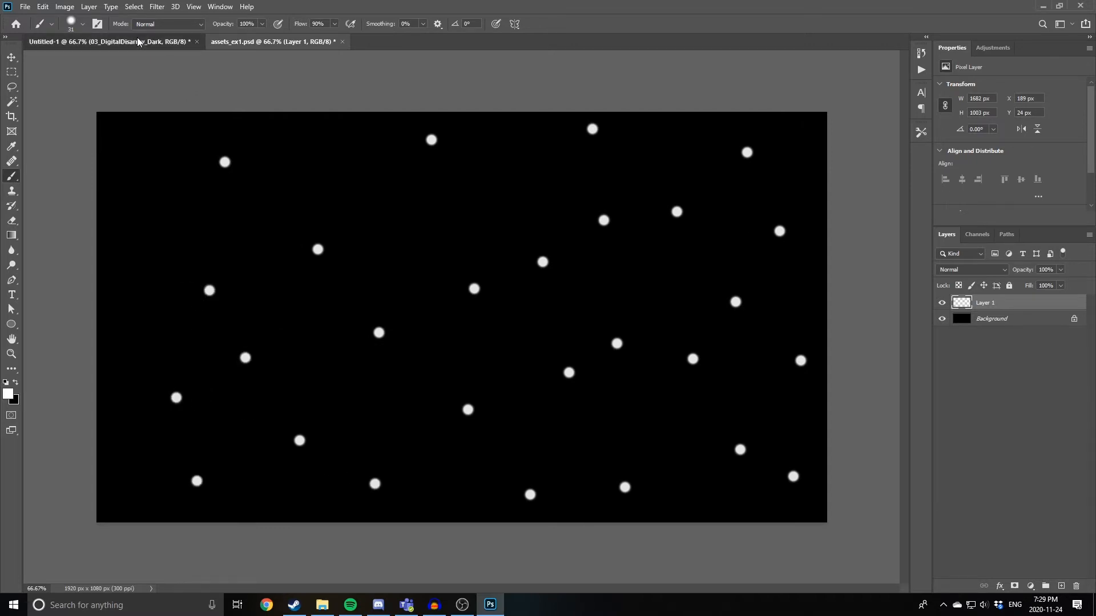
# - Check the reference textures in Untitled-1 and add two more white dots near the left edge of the assets_ex1.psd canvas
pyautogui.click(108, 42)
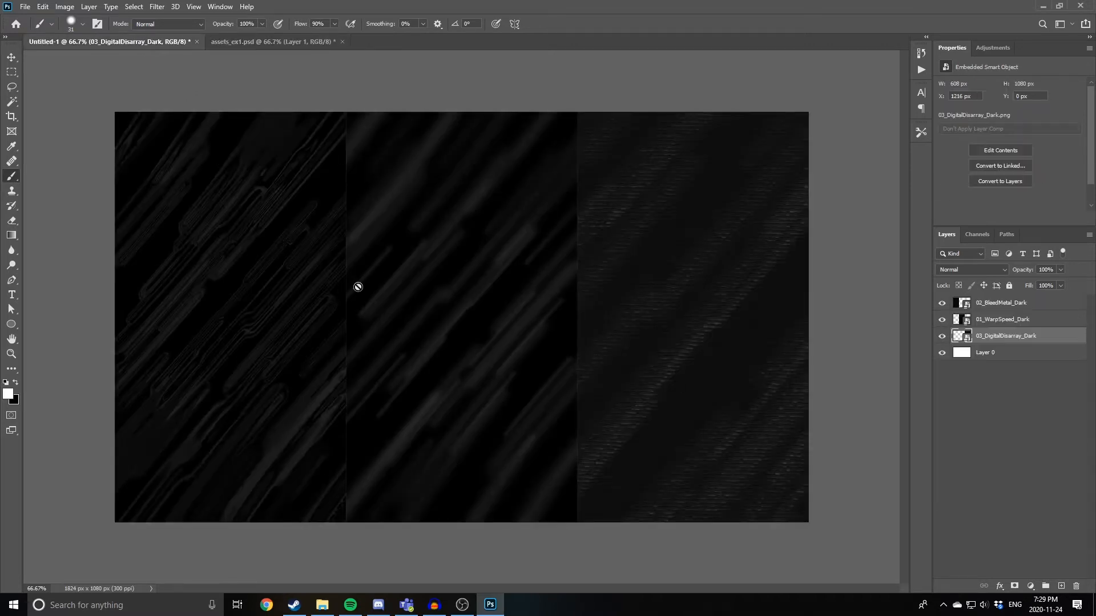
pyautogui.click(218, 36)
pyautogui.click(117, 186)
pyautogui.click(140, 274)
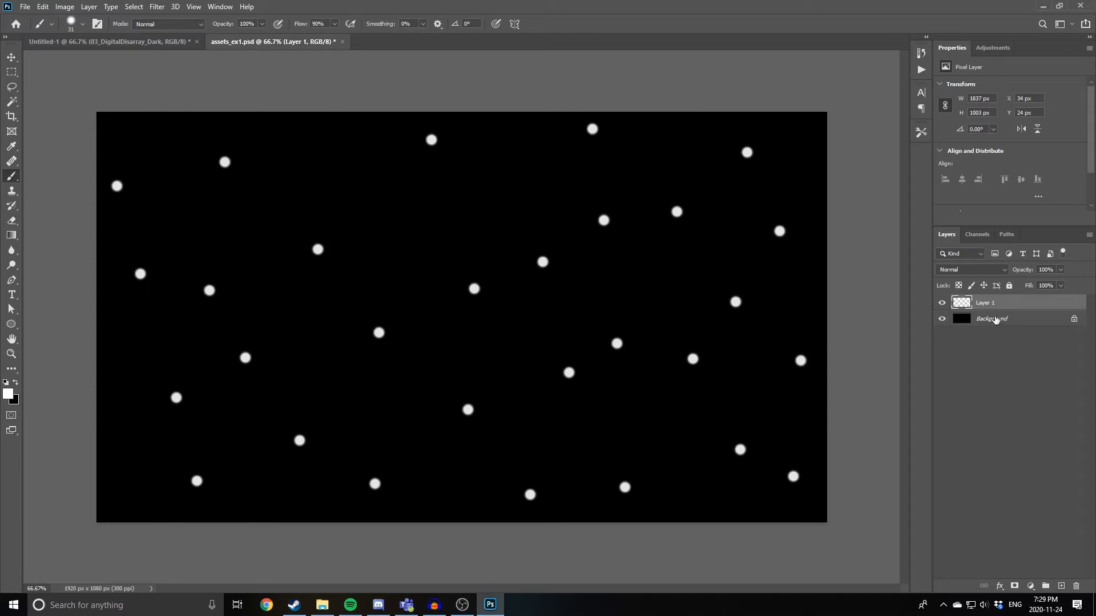
# - Duplicate the dots layer and hide the original Layer 1
pyautogui.hotkey('ctrl', 'j')
pyautogui.click(942, 319)
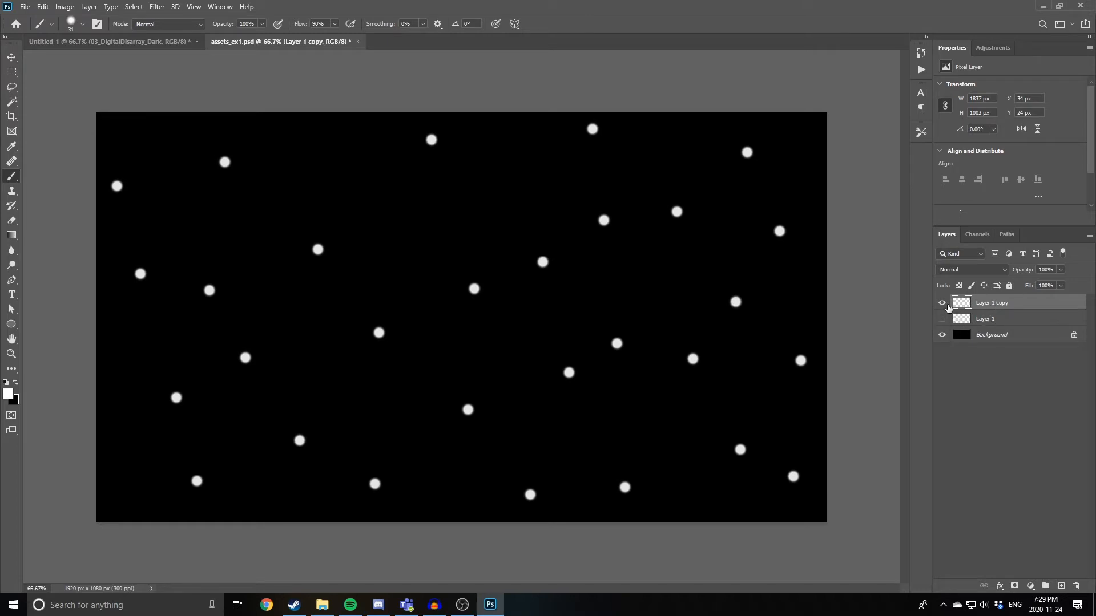
pyautogui.click(941, 319)
pyautogui.click(942, 318)
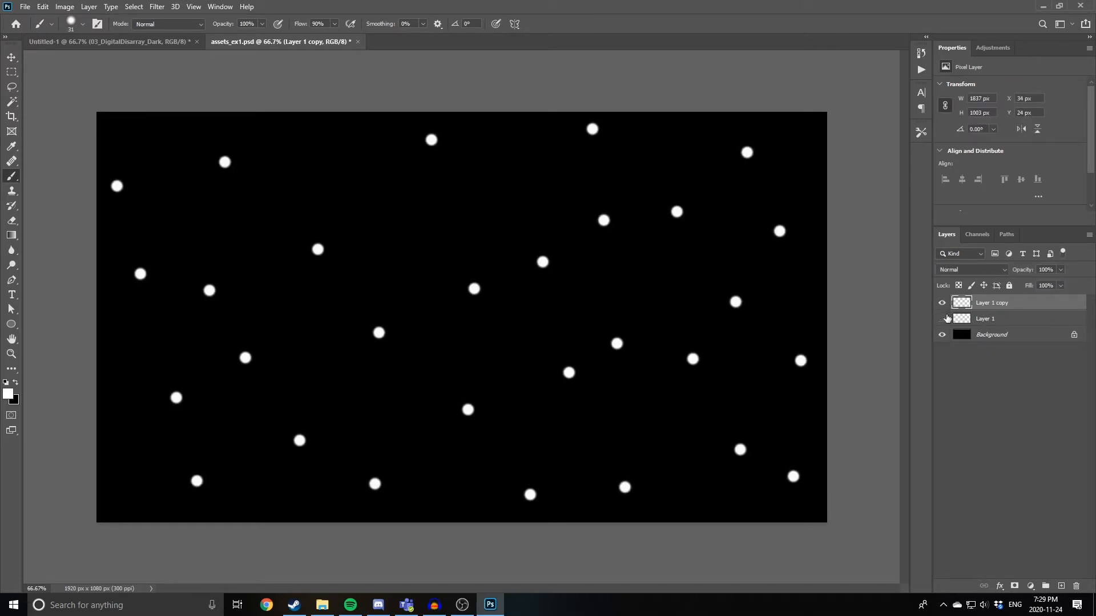
# - Apply a Motion Blur to the duplicated dots layer at an angle of -60° with a shortened distance
pyautogui.click(153, 7)
pyautogui.moveTo(225, 142)
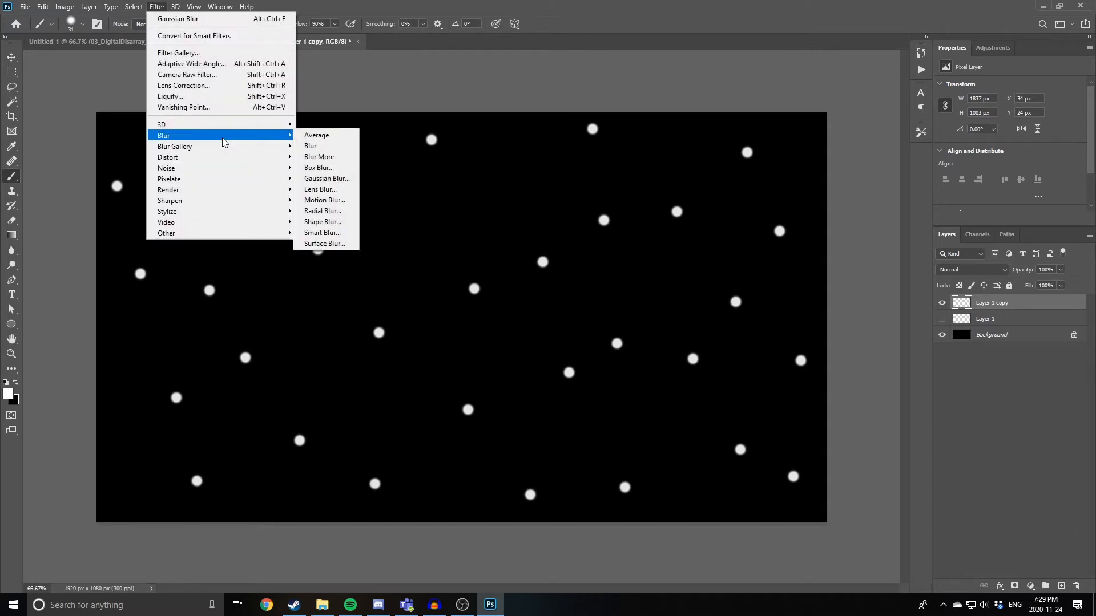
pyautogui.click(319, 200)
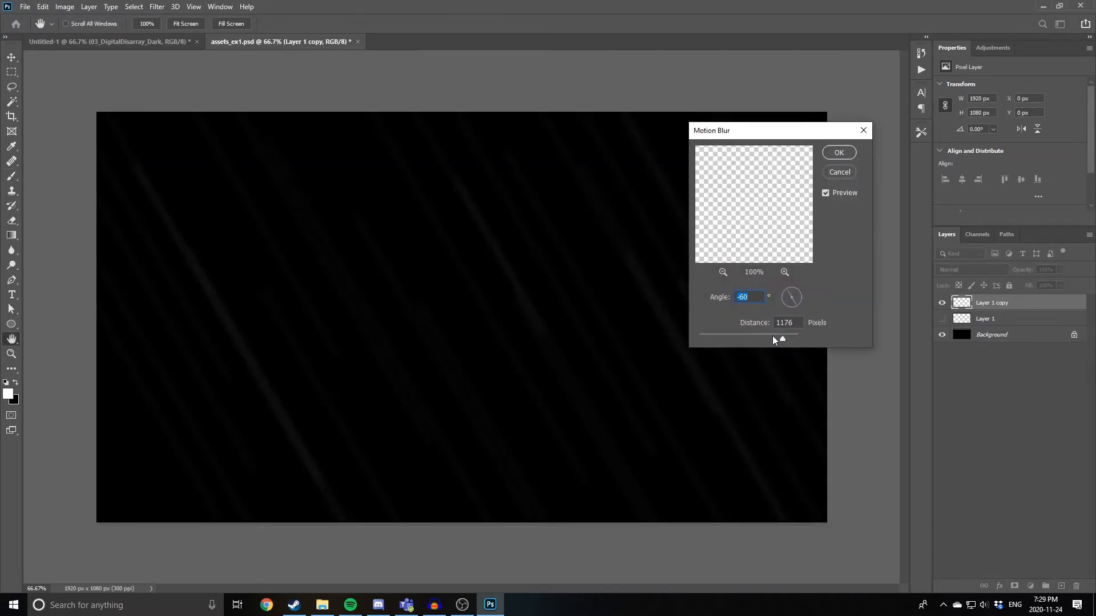
pyautogui.moveTo(771, 334)
pyautogui.mouseDown()
pyautogui.moveTo(742, 335)
pyautogui.moveTo(778, 340)
pyautogui.mouseUp()
pyautogui.click(836, 152)
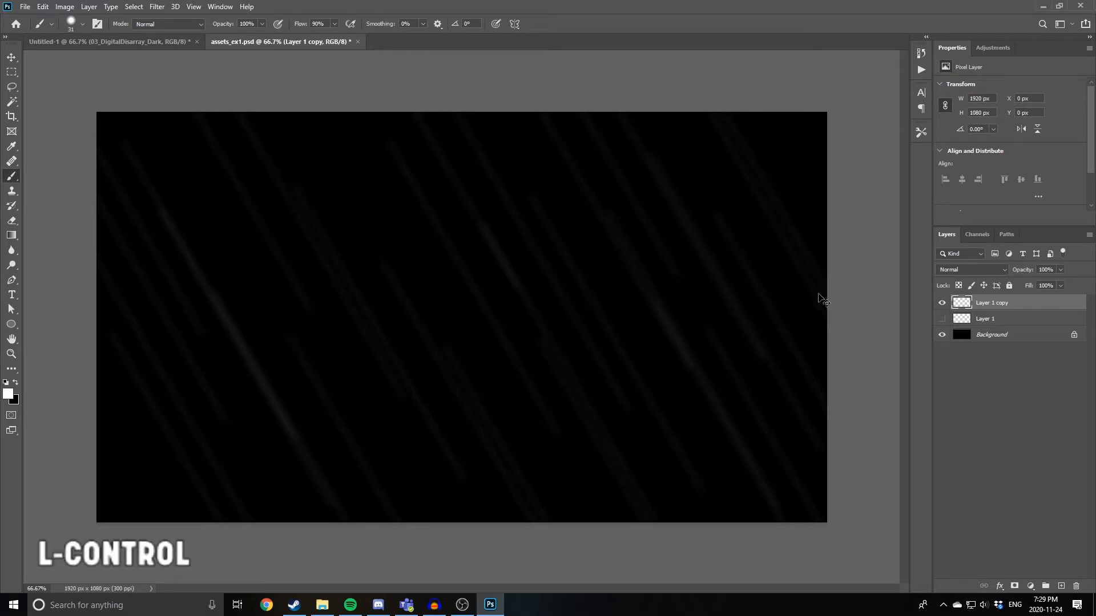
# - Duplicate the blurred streaks layer seven times and merge the seven new copies into one layer
pyautogui.hotkey('ctrl', 'j')
pyautogui.hotkey('ctrl', 'j')
pyautogui.hotkey('ctrl', 'j')
pyautogui.hotkey('ctrl', 'j')
pyautogui.hotkey('ctrl', 'j')
pyautogui.hotkey('ctrl', 'j')
pyautogui.hotkey('ctrl', 'j')
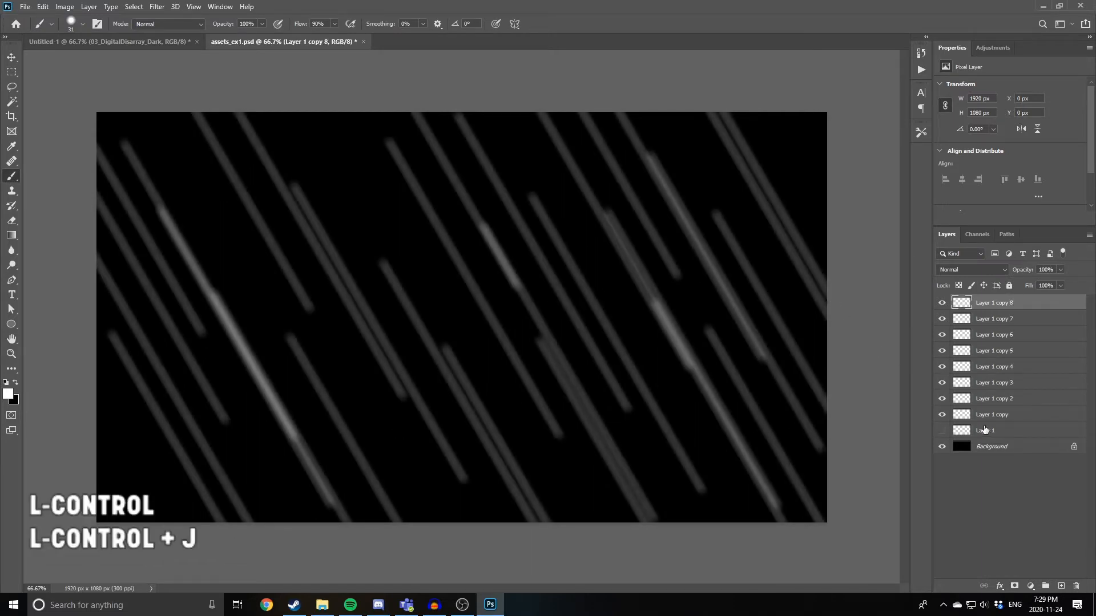
pyautogui.keyDown('shift'); pyautogui.click(997, 399); pyautogui.keyUp('shift')
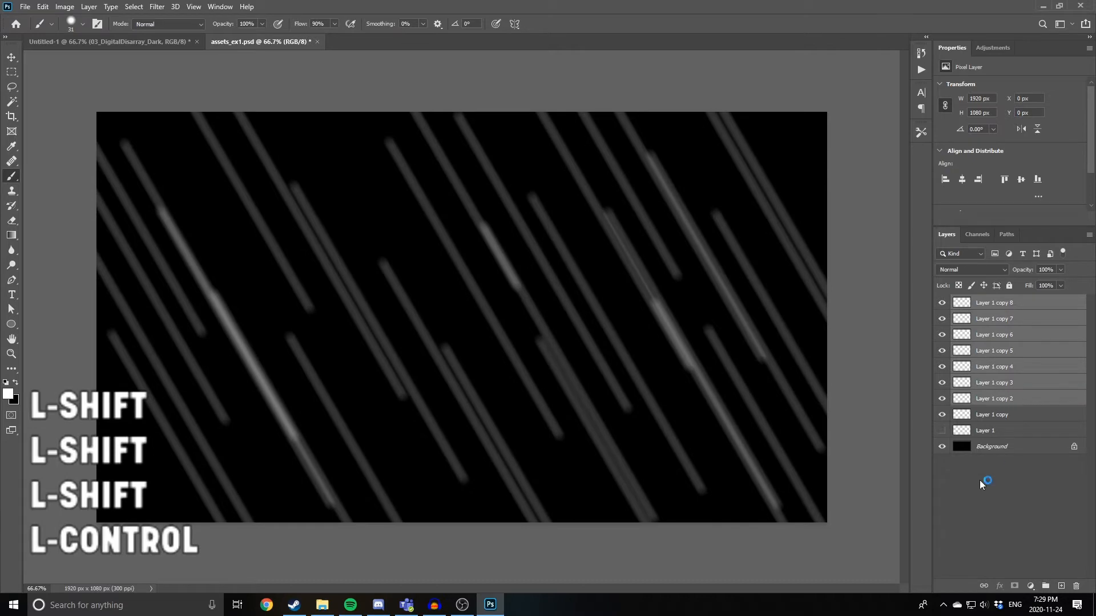
pyautogui.hotkey('ctrl', 'e')
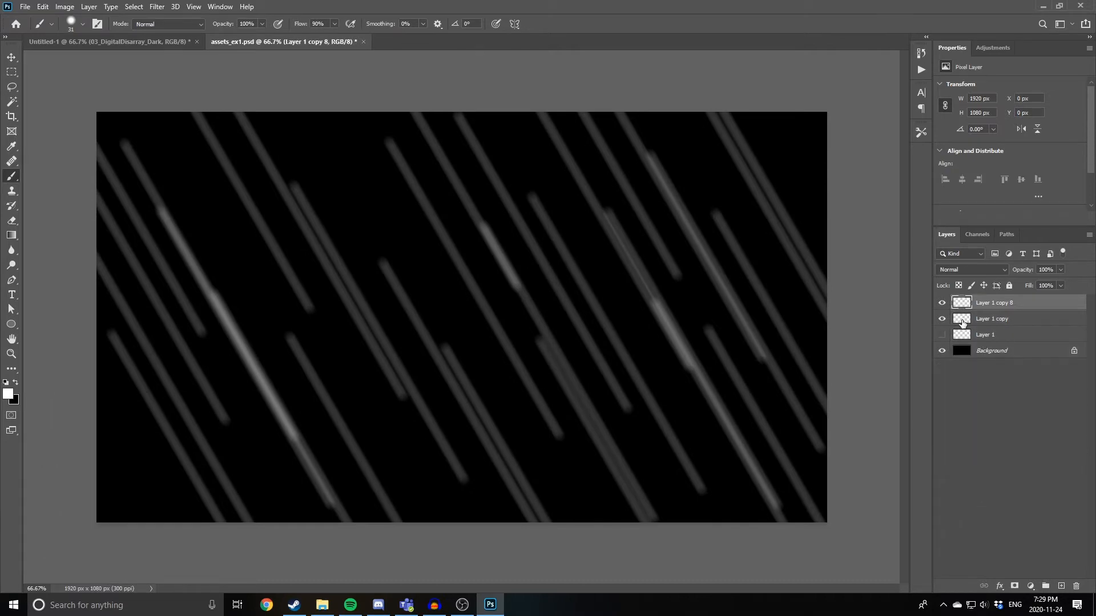
# - Duplicate the merged streaks layer twice and merge these three layers to brighten the streaks
pyautogui.hotkey('ctrl', 'j')
pyautogui.hotkey('ctrl', 'j')
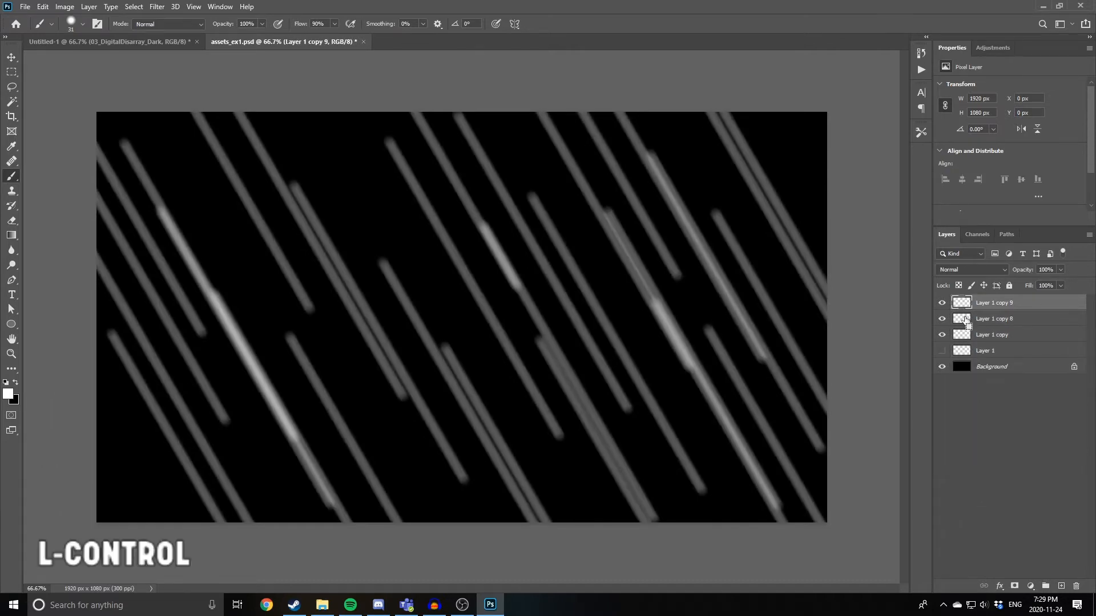
pyautogui.keyDown('shift'); pyautogui.click(1006, 323); pyautogui.keyUp('shift')
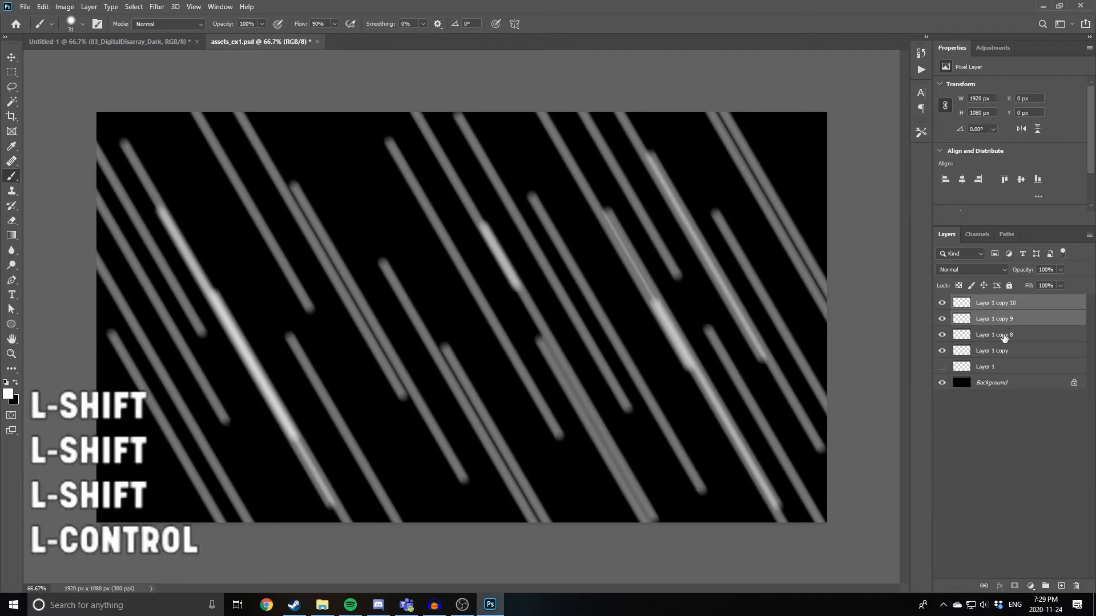
pyautogui.keyDown('shift'); pyautogui.click(1003, 336); pyautogui.keyUp('shift')
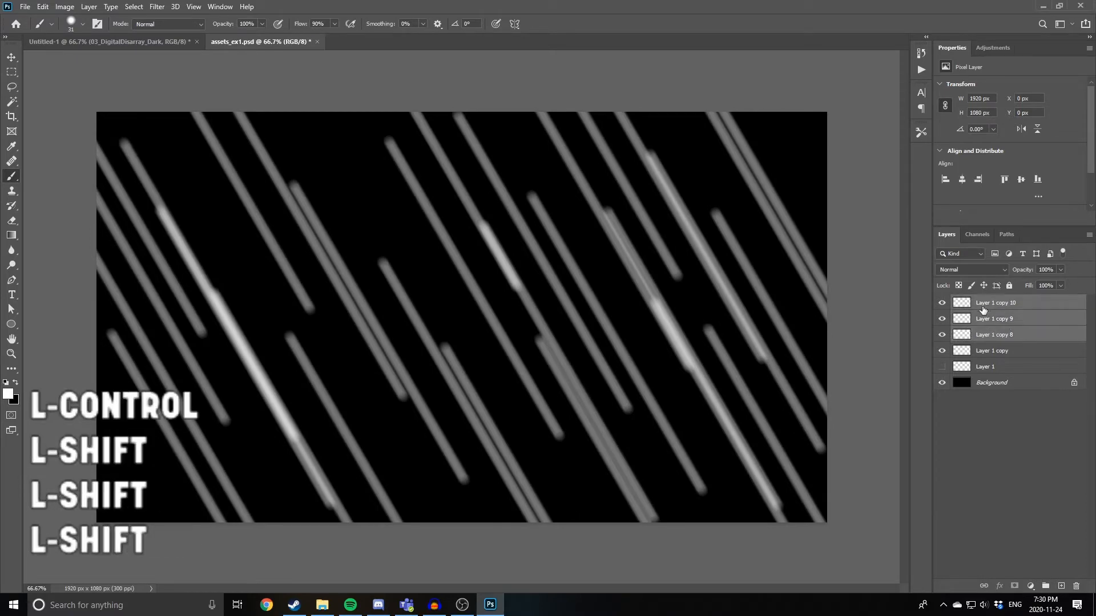
pyautogui.hotkey('ctrl', 'e')
# - Duplicate the merged streaks layer and apply a Gaussian Blur with a 20.8 px radius to the copy
pyautogui.hotkey('ctrl', 'j')
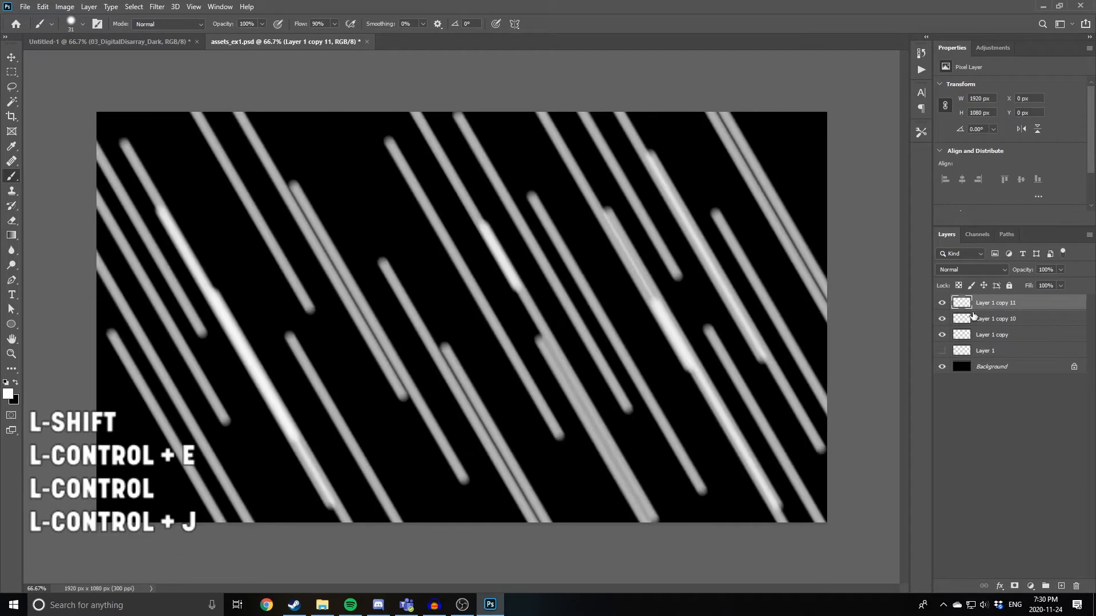
pyautogui.click(157, 7)
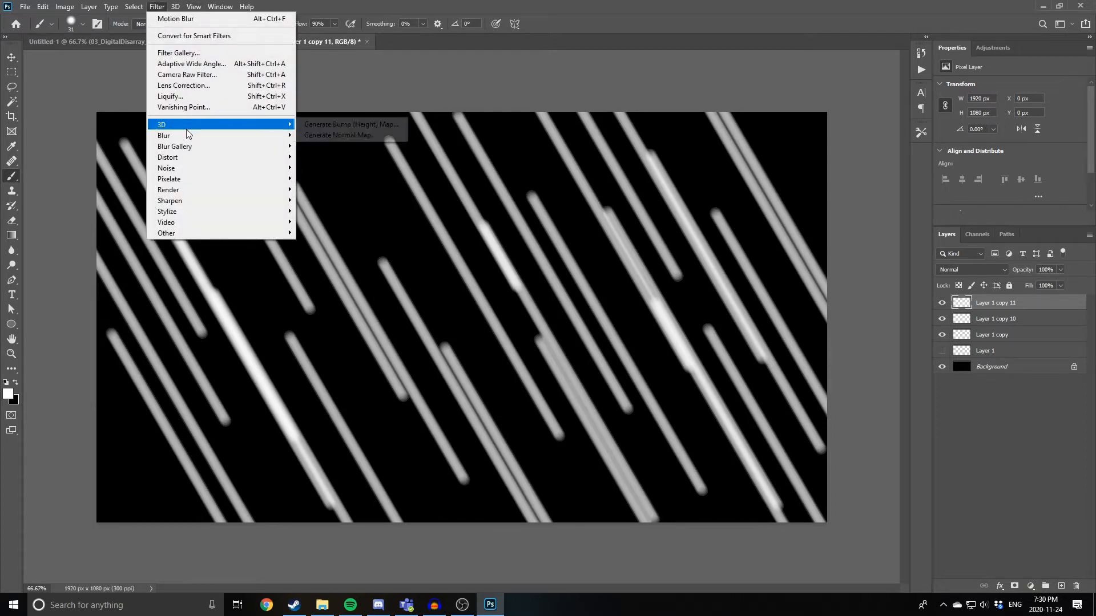
pyautogui.moveTo(217, 135)
pyautogui.click(350, 186)
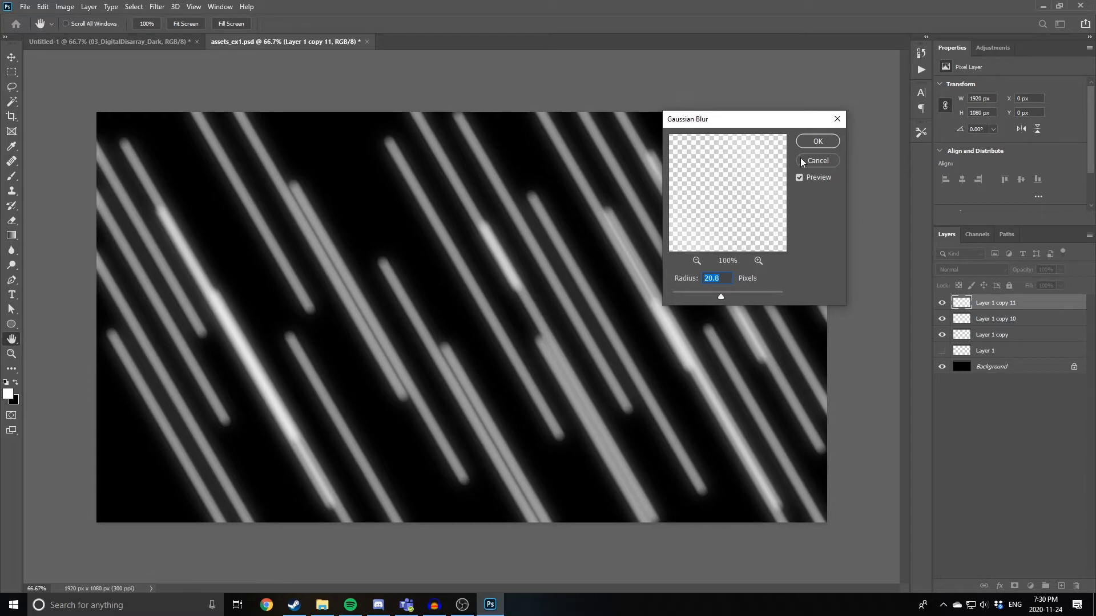
pyautogui.click(818, 141)
pyautogui.press('b')
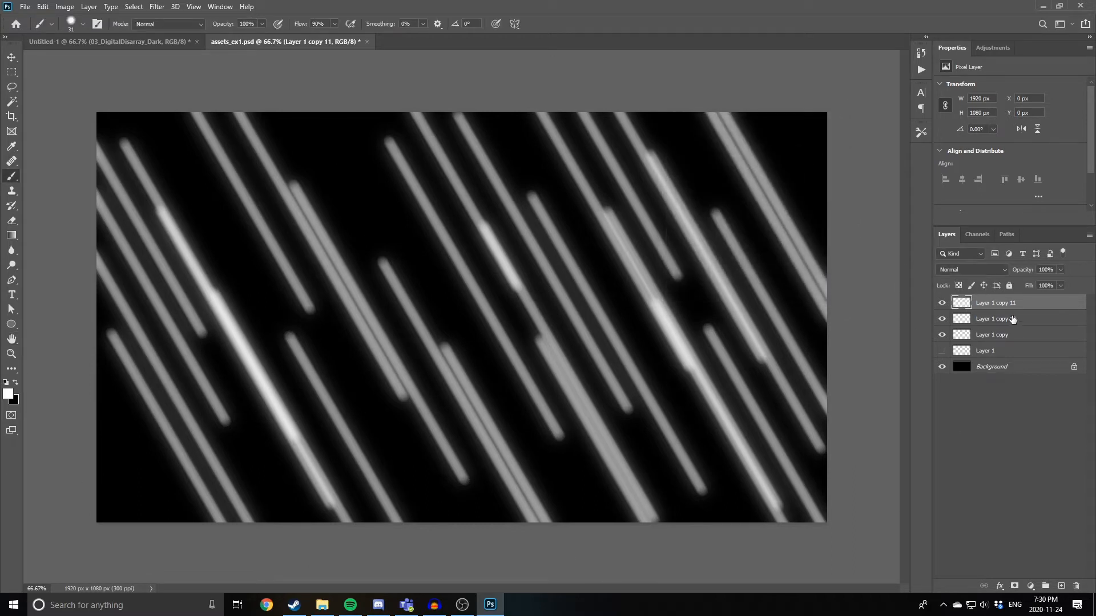
# - Merge the three visible streak layers into one and duplicate the result
pyautogui.keyDown('shift'); pyautogui.click(1004, 340); pyautogui.keyUp('shift')
pyautogui.press('ctrl')
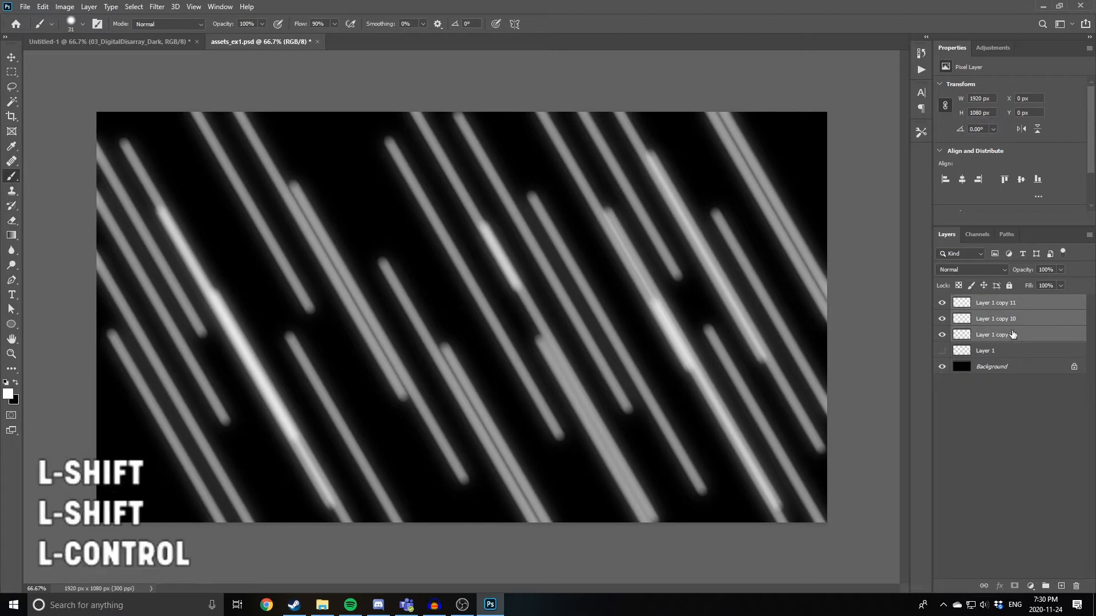
pyautogui.hotkey('ctrl', 'e')
pyautogui.hotkey('ctrl', 'j')
# - Hide the lower of the two merged streak layers and rename it "lines"
pyautogui.click(941, 319)
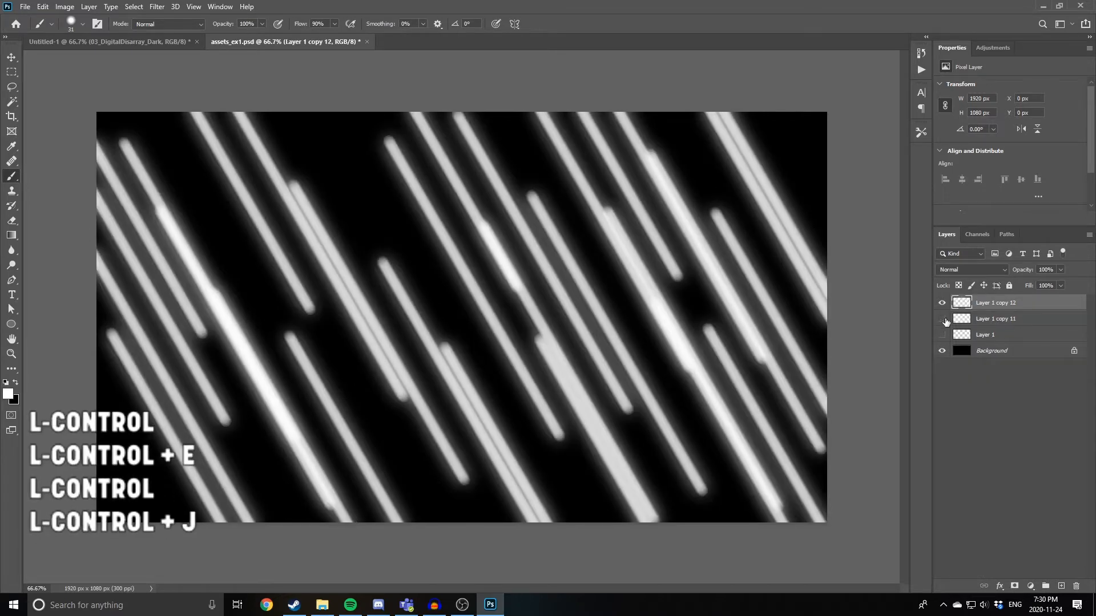
pyautogui.doubleClick(993, 323)
pyautogui.write('lines')
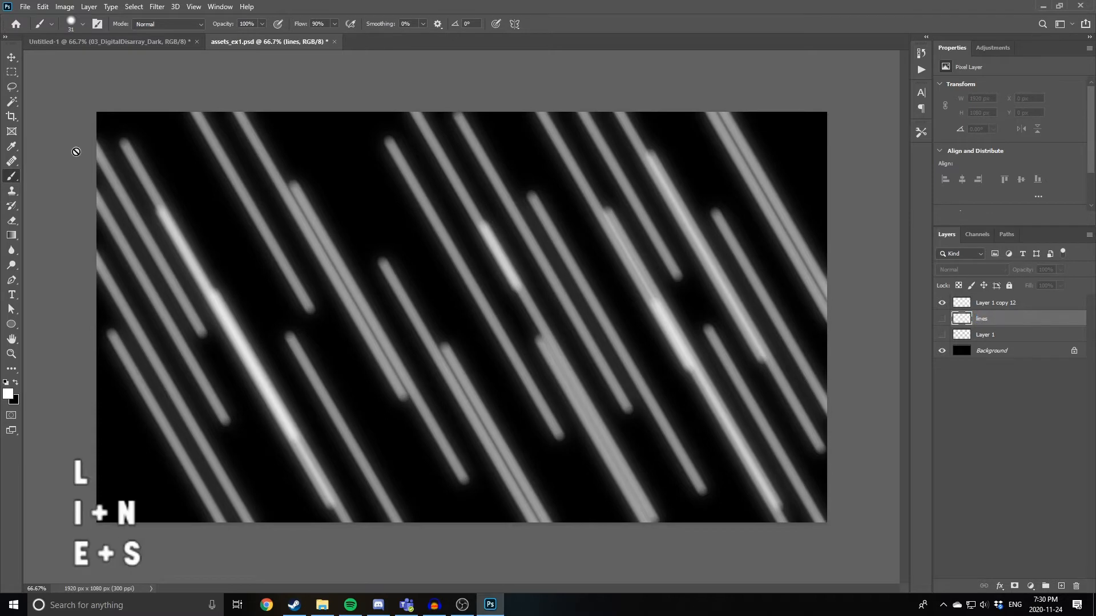
pyautogui.press('Return')
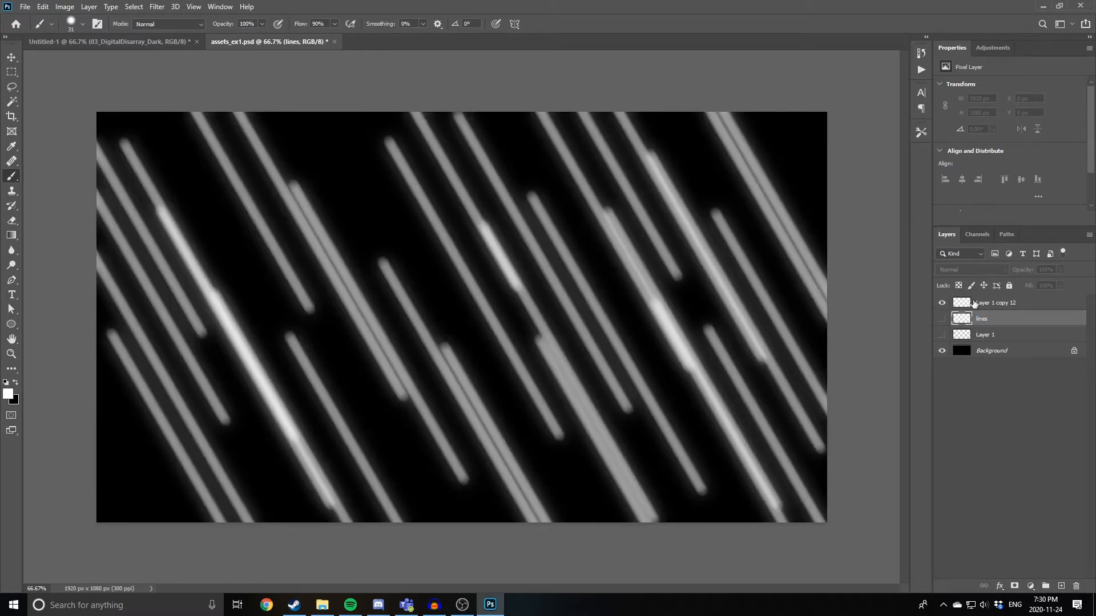
pyautogui.click(155, 39)
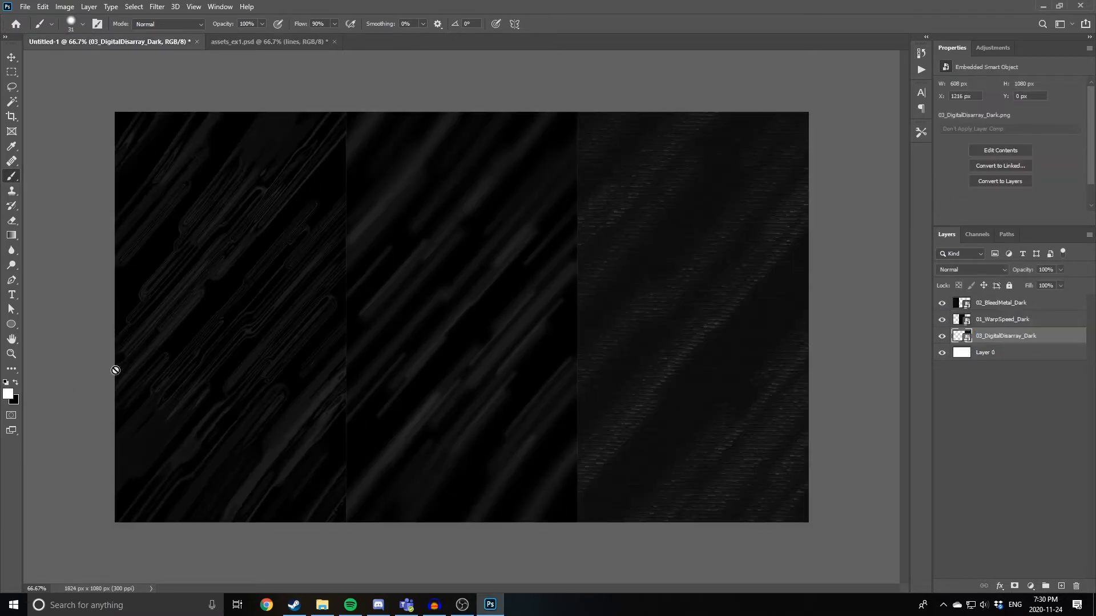
pyautogui.click(262, 36)
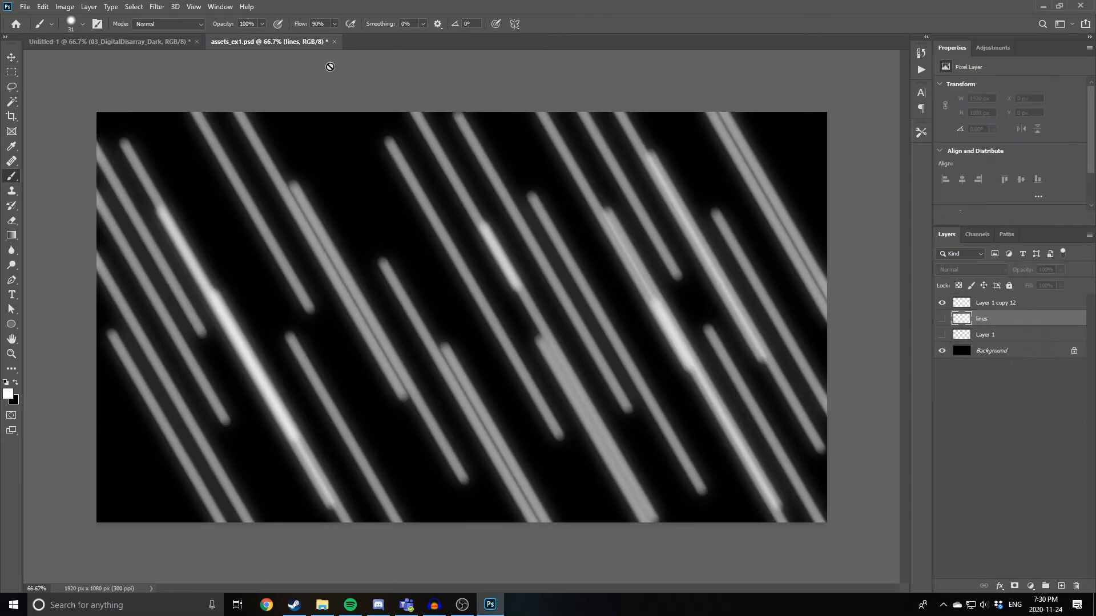
pyautogui.click(1006, 304)
pyautogui.click(155, 8)
pyautogui.click(155, 7)
# - Duplicate the black Background layer, place the copy directly beneath Layer 1 copy 12, and merge those two layers
pyautogui.click(1001, 354)
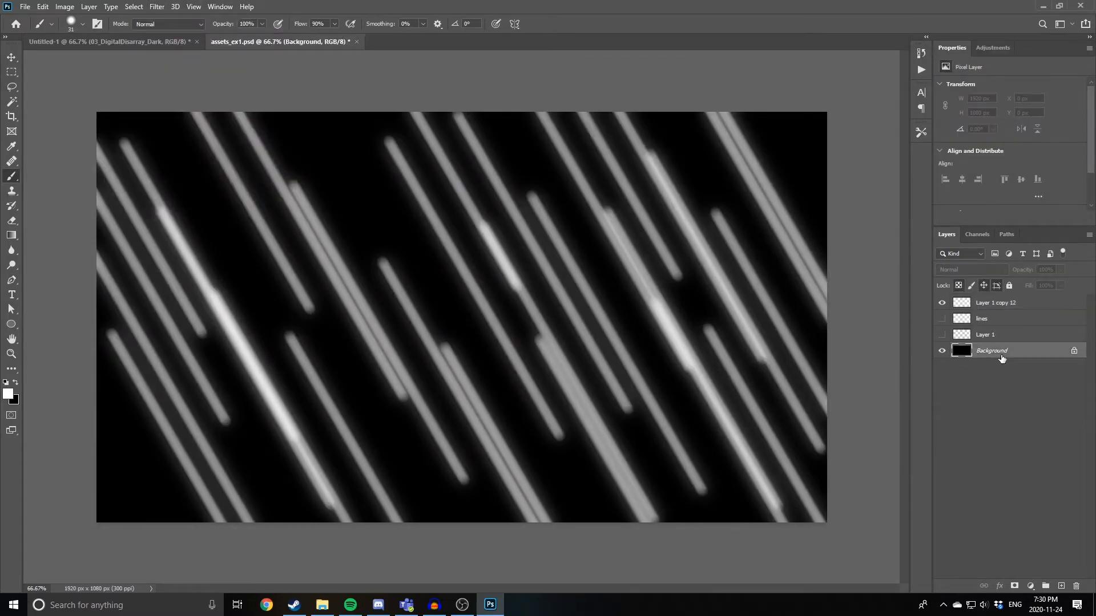
pyautogui.hotkey('ctrl', 'j')
pyautogui.moveTo(1001, 358); pyautogui.dragTo(1021, 313)
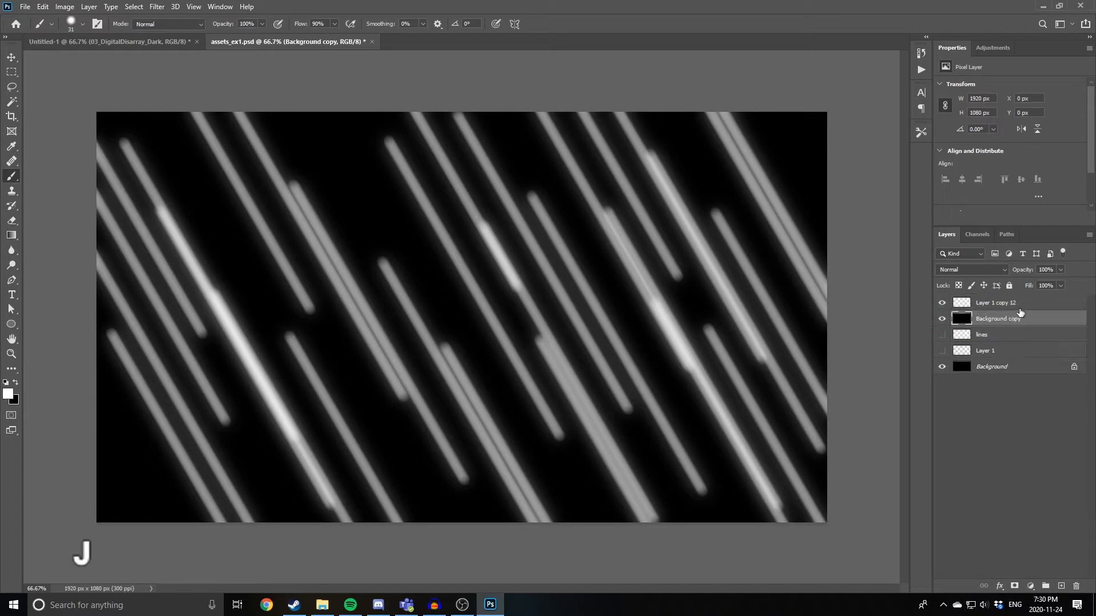
pyautogui.click(962, 308)
pyautogui.click(942, 303)
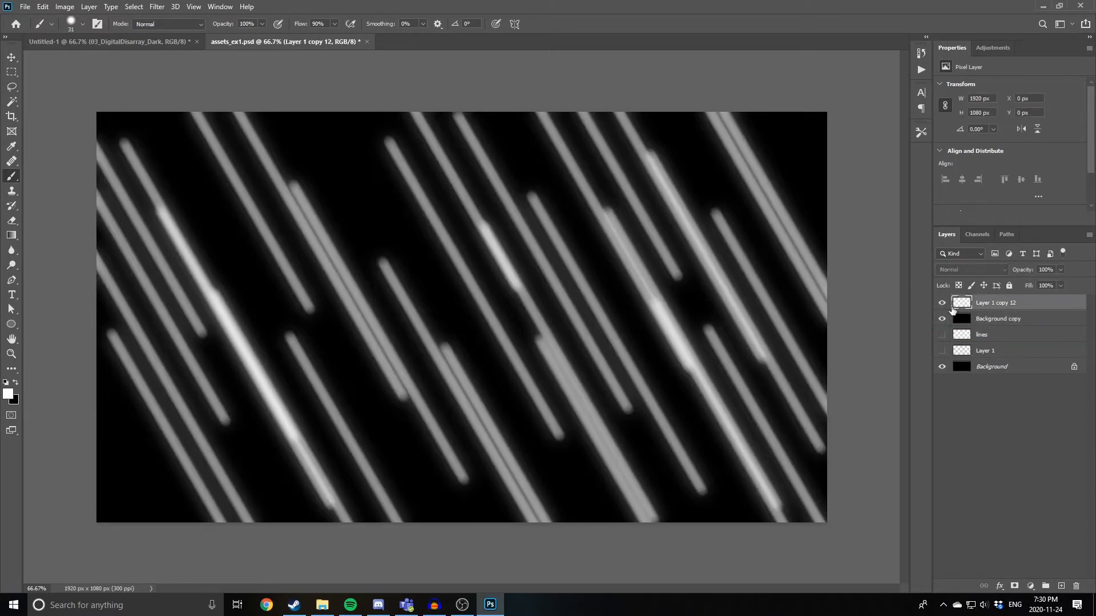
pyautogui.keyDown('shift'); pyautogui.click(954, 319); pyautogui.keyUp('shift')
pyautogui.hotkey('ctrl', 'e')
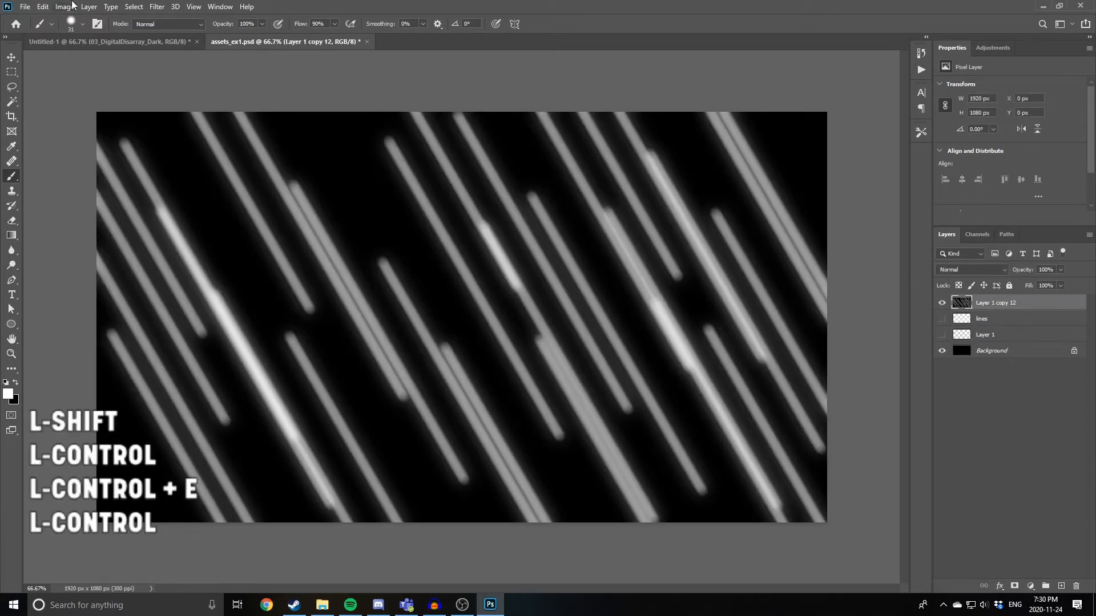
pyautogui.click(157, 6)
pyautogui.press('Escape')
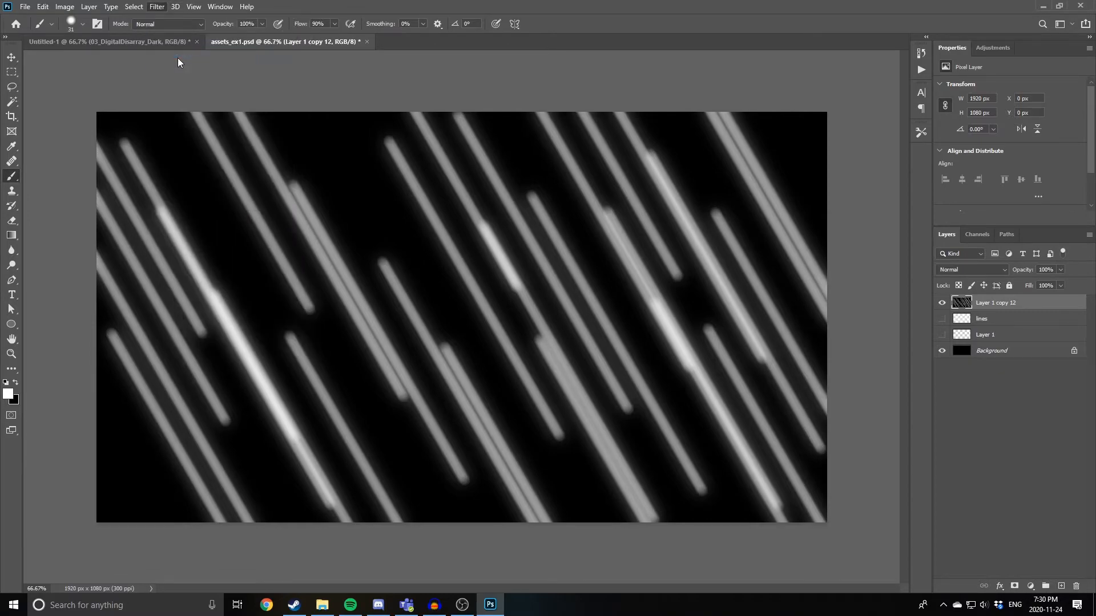
# - Apply the Filter Gallery's Chrome filter to Layer 1 copy 12 with Detail set to 10
pyautogui.hotkey('ctrl', 'alt', 'f')
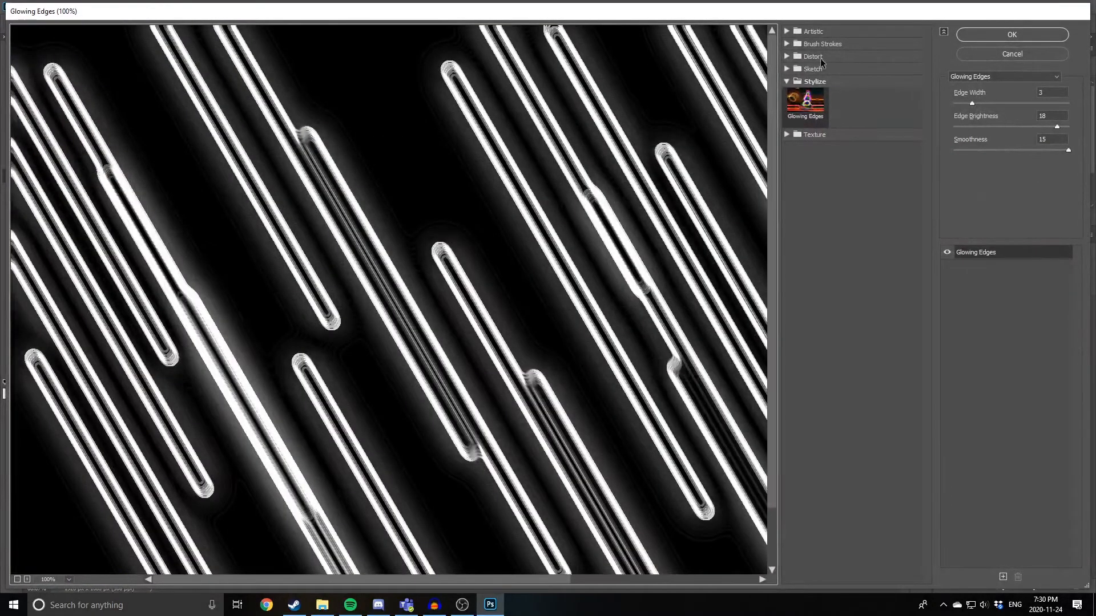
pyautogui.click(813, 55)
pyautogui.click(812, 109)
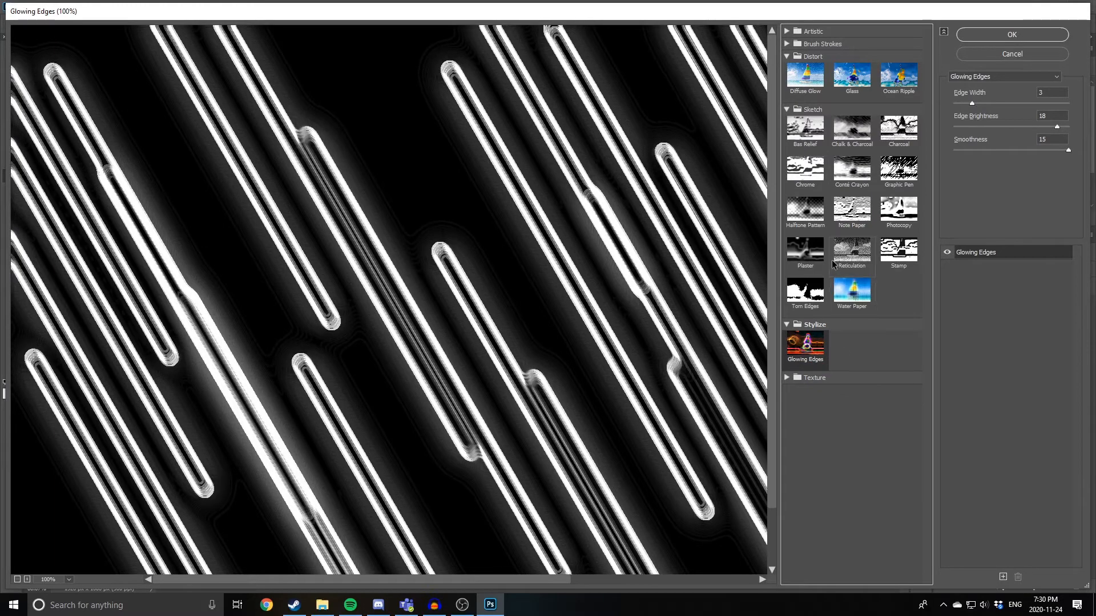
pyautogui.click(820, 186)
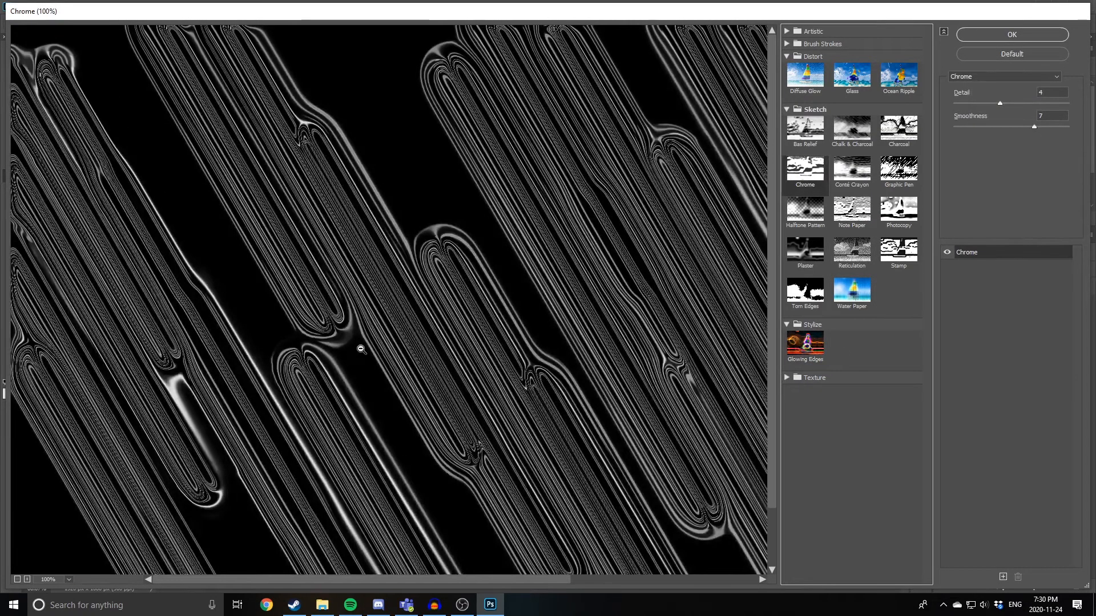
pyautogui.keyDown('ctrl'); pyautogui.keyDown('alt'); pyautogui.click(362, 349); pyautogui.keyUp('alt'); pyautogui.keyUp('ctrl')
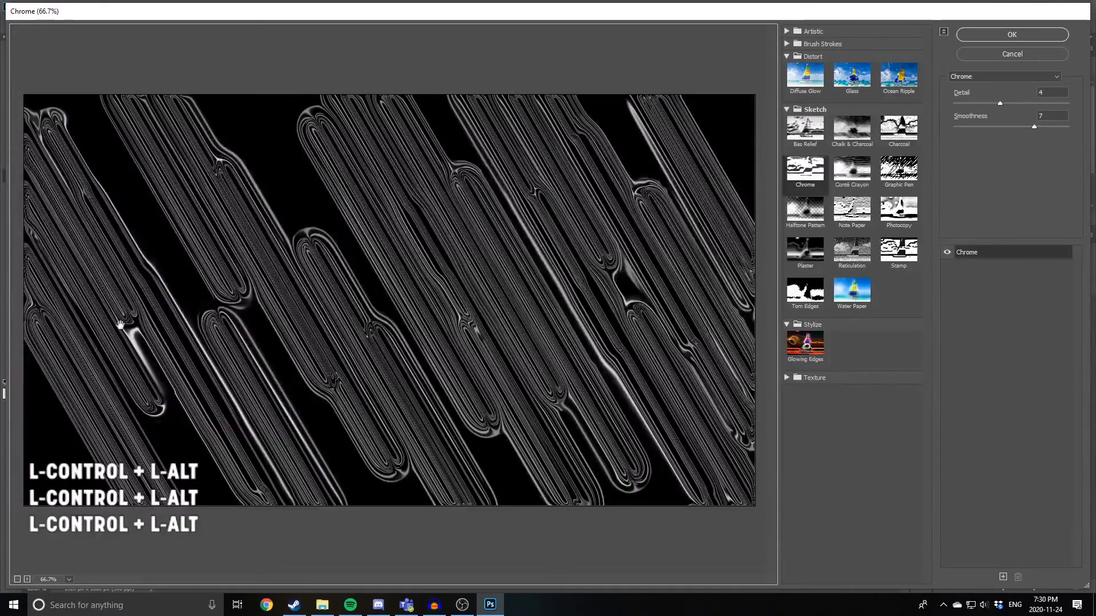
pyautogui.moveTo(993, 105); pyautogui.dragTo(1064, 90)
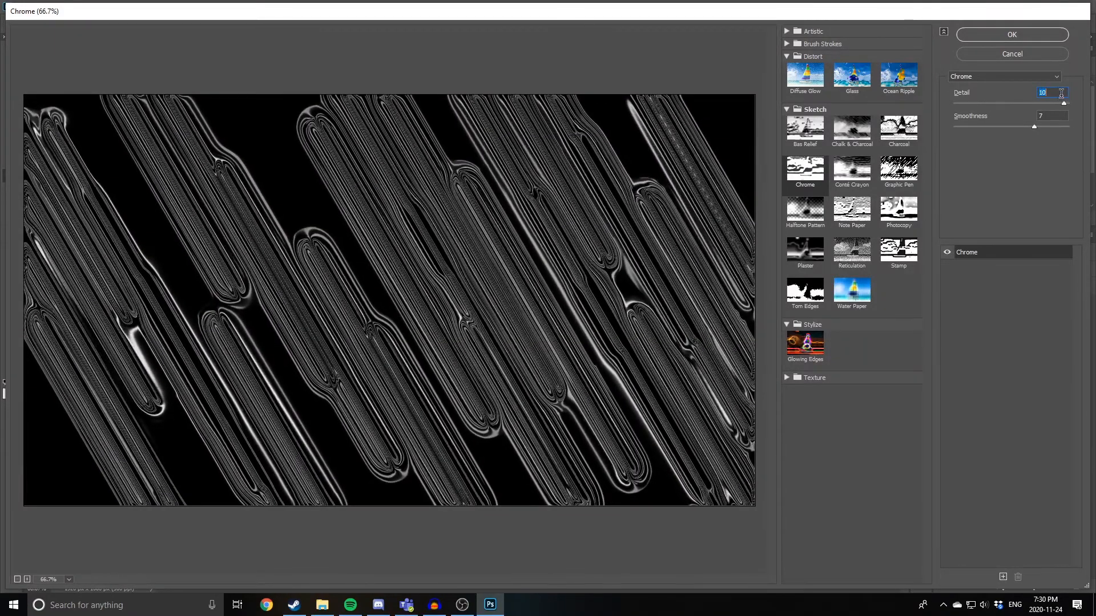
pyautogui.moveTo(1011, 122)
pyautogui.mouseDown()
pyautogui.moveTo(957, 135)
pyautogui.moveTo(1044, 141)
pyautogui.moveTo(1015, 143)
pyautogui.mouseUp()
pyautogui.press('Return')
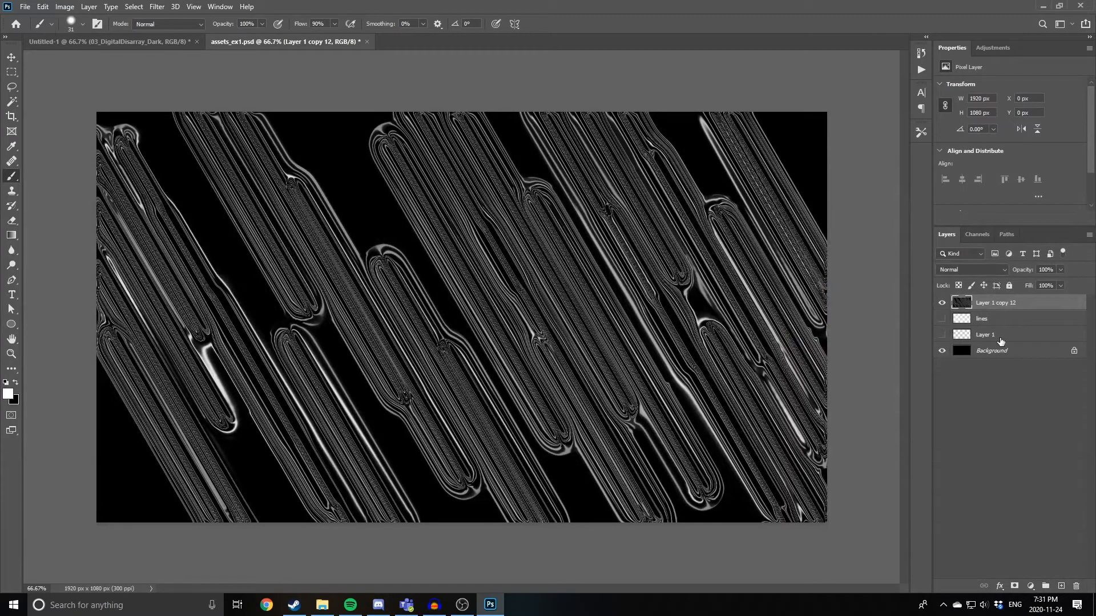
# - Compare the chrome-filtered layer with the lines and Layer 1 layers by switching their visibility on and off
pyautogui.click(941, 303)
pyautogui.click(941, 318)
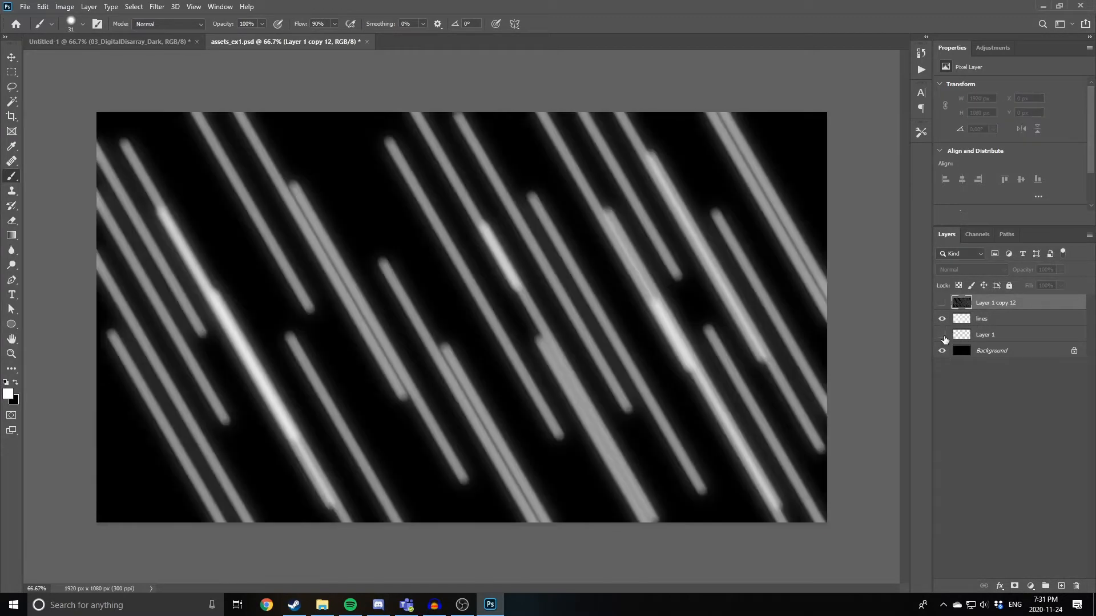
pyautogui.click(942, 319)
pyautogui.click(942, 334)
pyautogui.click(941, 334)
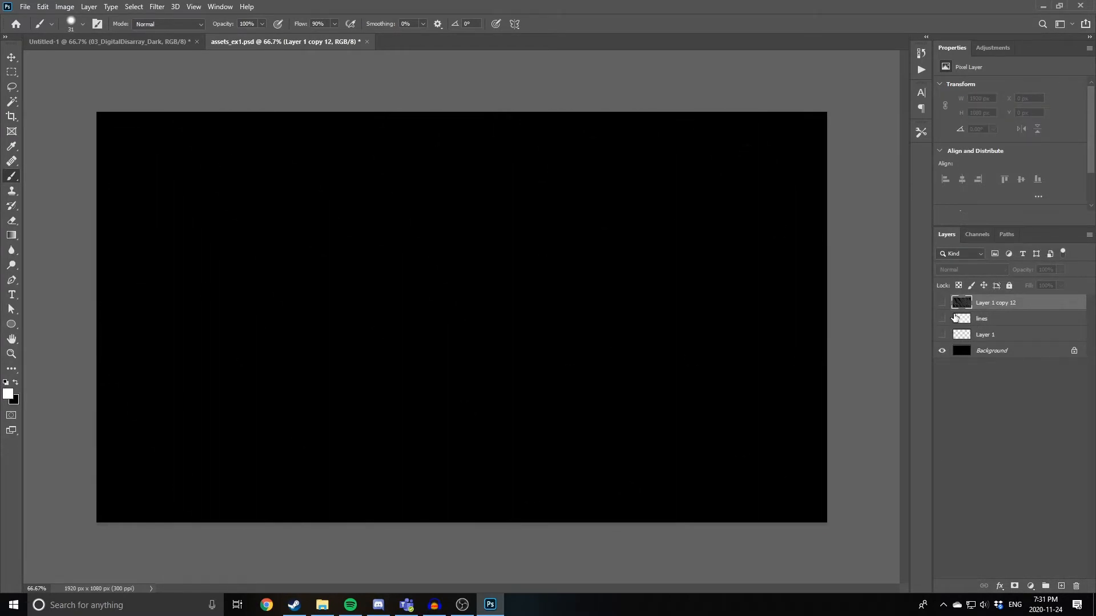
pyautogui.click(941, 318)
pyautogui.click(942, 319)
pyautogui.click(942, 303)
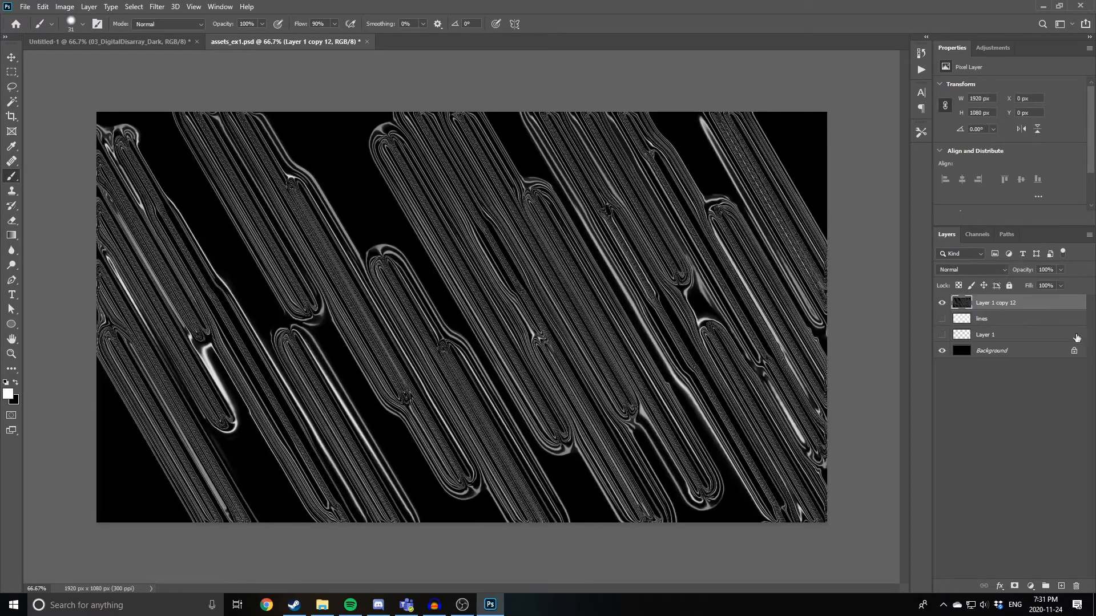
# - Warp the chrome streaks into wavy curves across the middle of the canvas with a 700 px Liquify Forward Warp brush
pyautogui.click(155, 8)
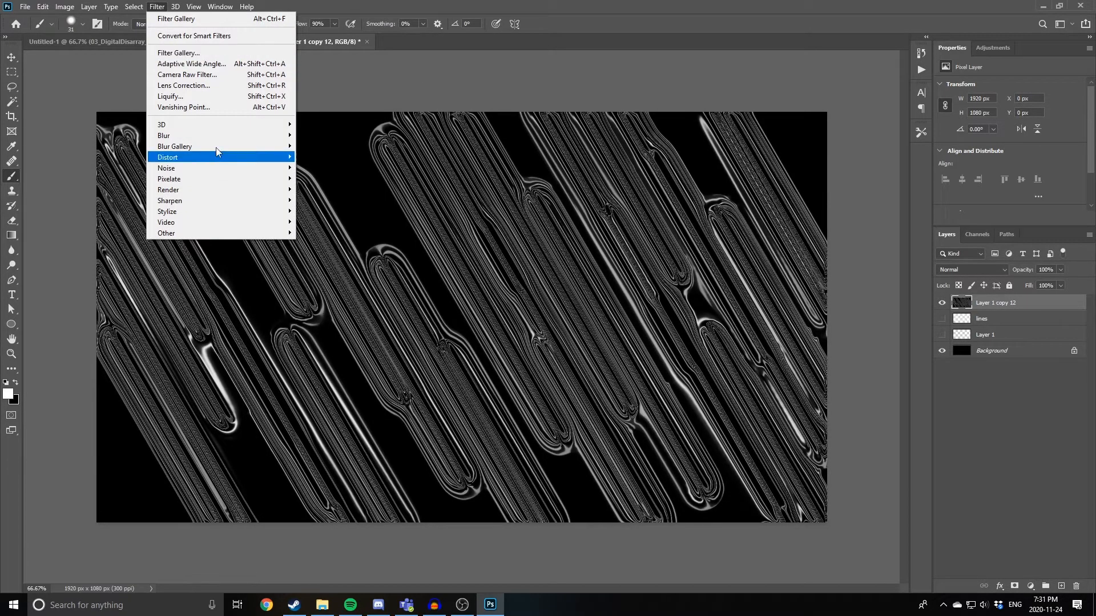
pyautogui.click(208, 97)
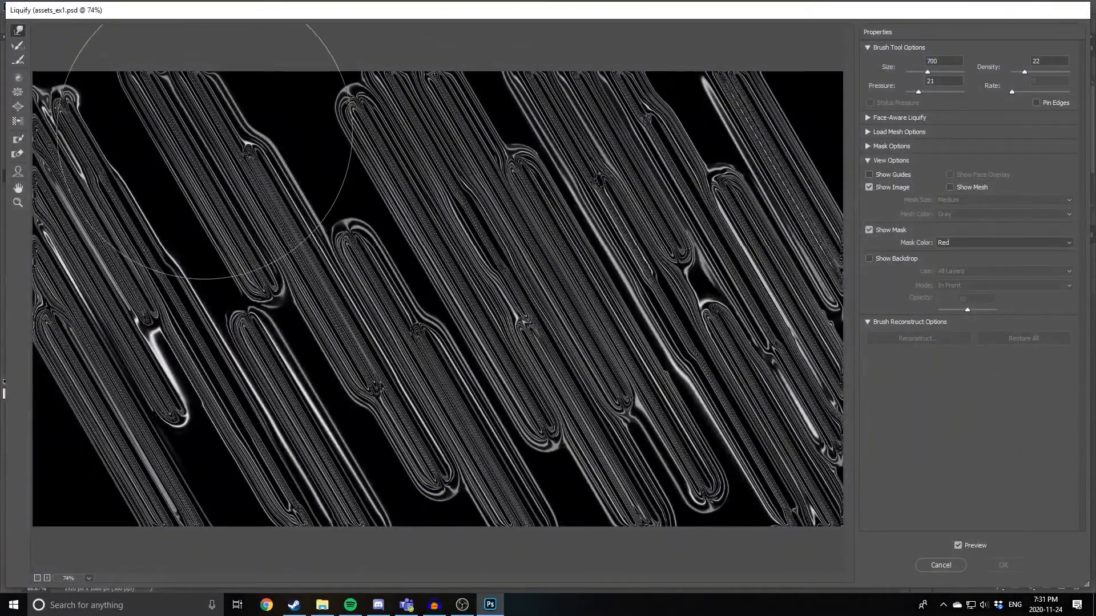
pyautogui.moveTo(98, 318)
pyautogui.mouseDown()
pyautogui.moveTo(457, 203)
pyautogui.moveTo(346, 362)
pyautogui.moveTo(371, 426)
pyautogui.moveTo(696, 306)
pyautogui.mouseUp()
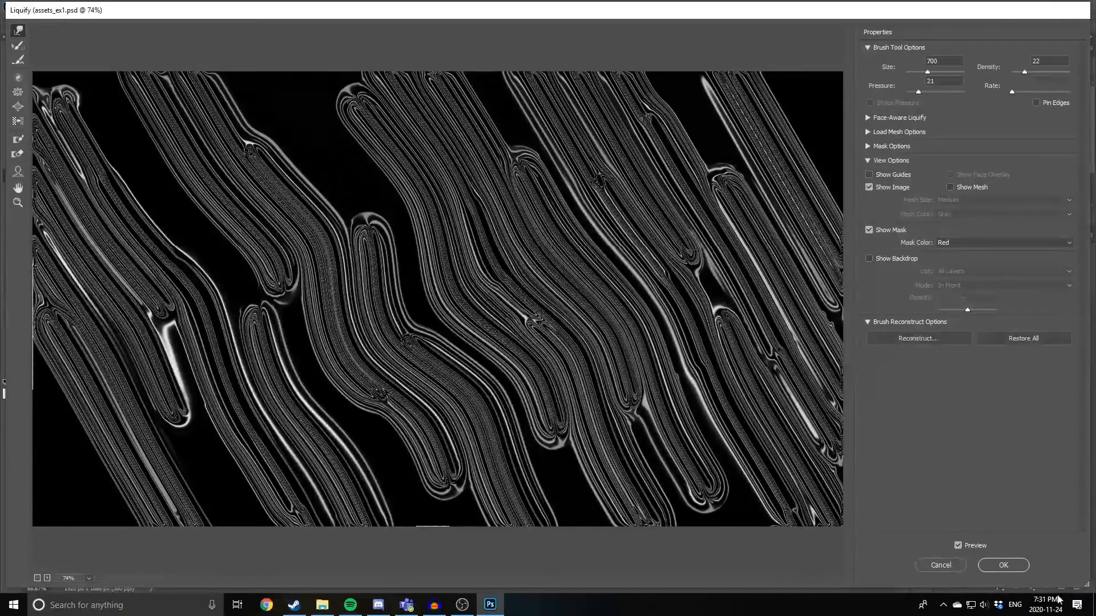
pyautogui.click(1004, 565)
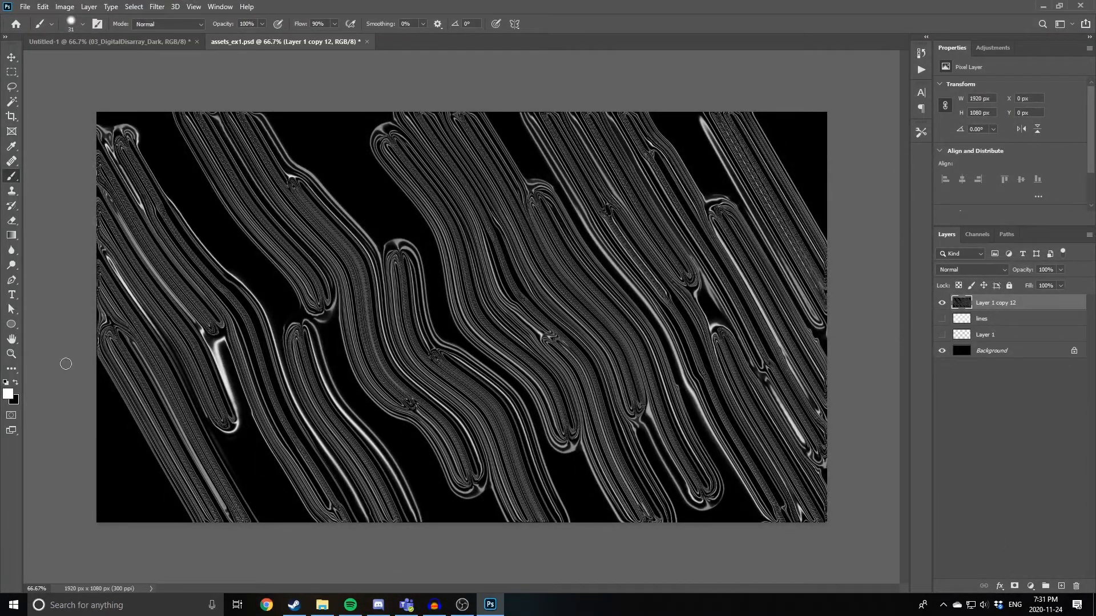
# - Duplicate the warped chrome layer and apply a Gaussian Blur with a 4.0 px radius to the copy
pyautogui.hotkey('ctrl', 'j')
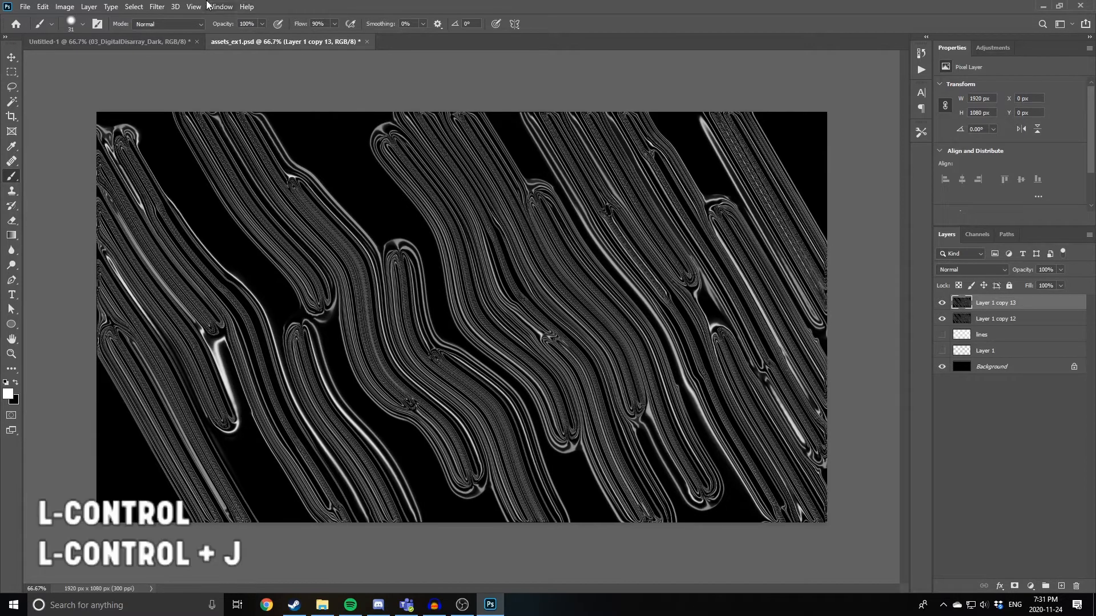
pyautogui.click(157, 6)
pyautogui.moveTo(228, 135)
pyautogui.click(320, 178)
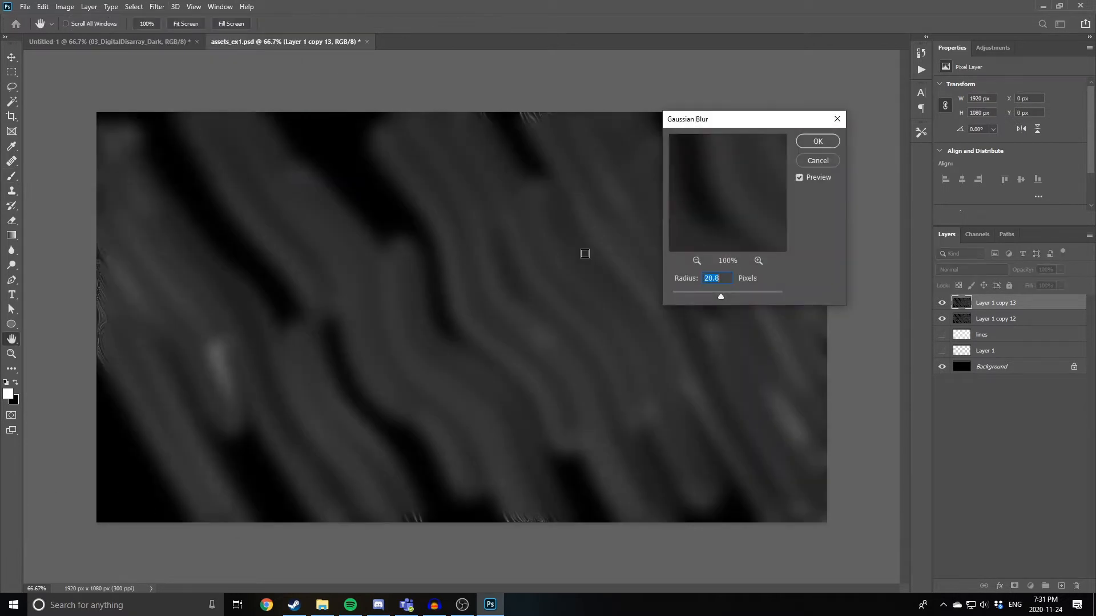
pyautogui.moveTo(721, 296); pyautogui.dragTo(697, 291)
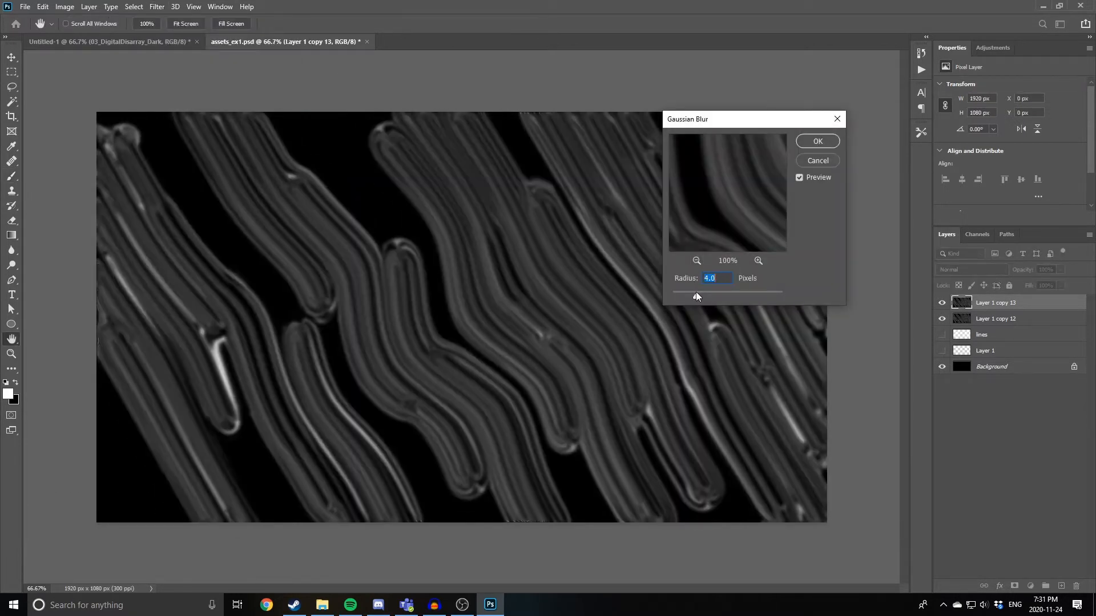
pyautogui.click(816, 141)
# - Set the blurred copy's blend mode to Vivid Light and its opacity to 78%
pyautogui.click(964, 269)
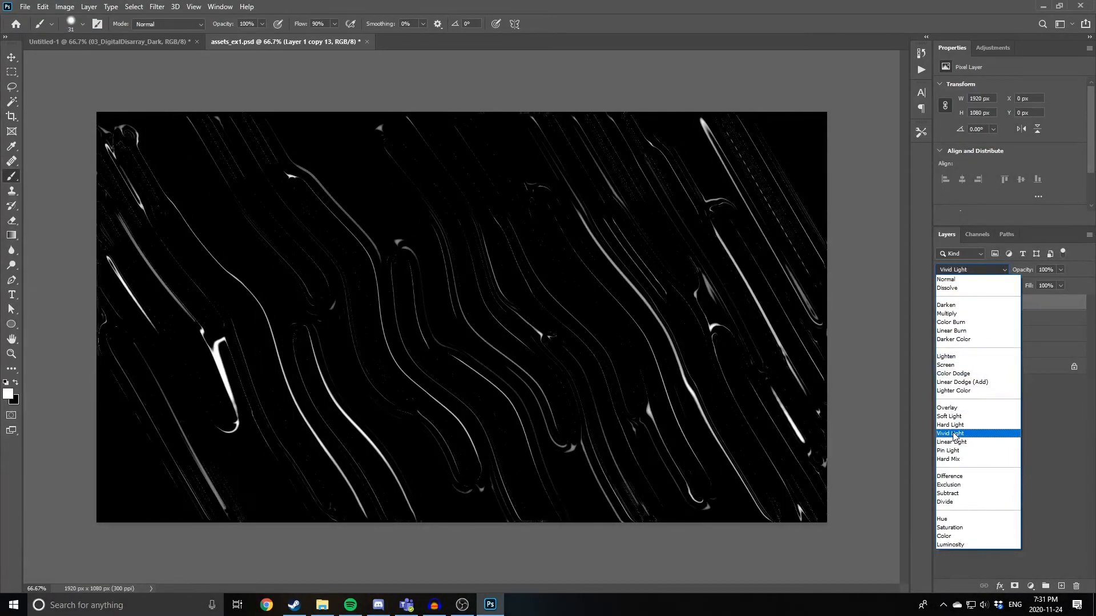
pyautogui.click(955, 434)
pyautogui.click(1007, 272)
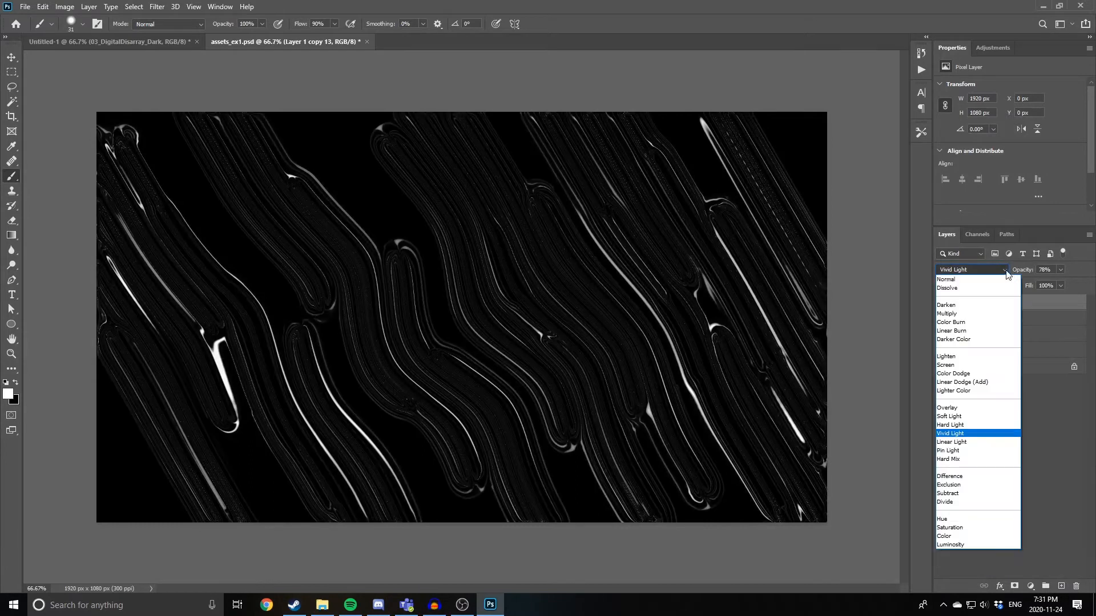
pyautogui.press('Escape')
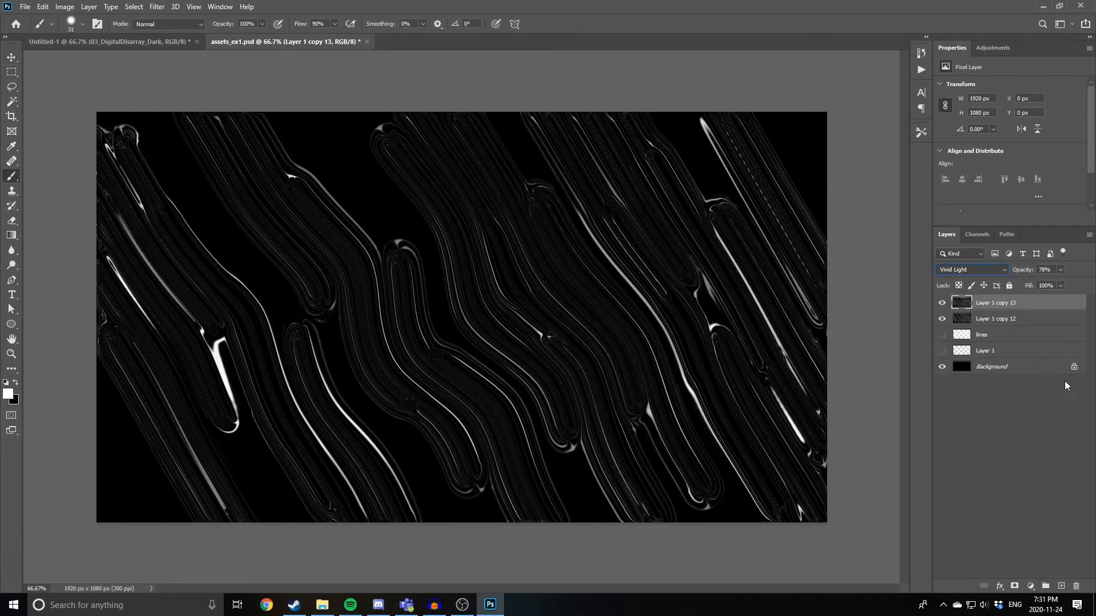
# - Duplicate all layers including the Background, merge the copies into one layer and rename it "chrome"
pyautogui.keyDown('shift'); pyautogui.click(1015, 342); pyautogui.keyUp('shift')
pyautogui.keyDown('shift'); pyautogui.click(1013, 371); pyautogui.keyUp('shift')
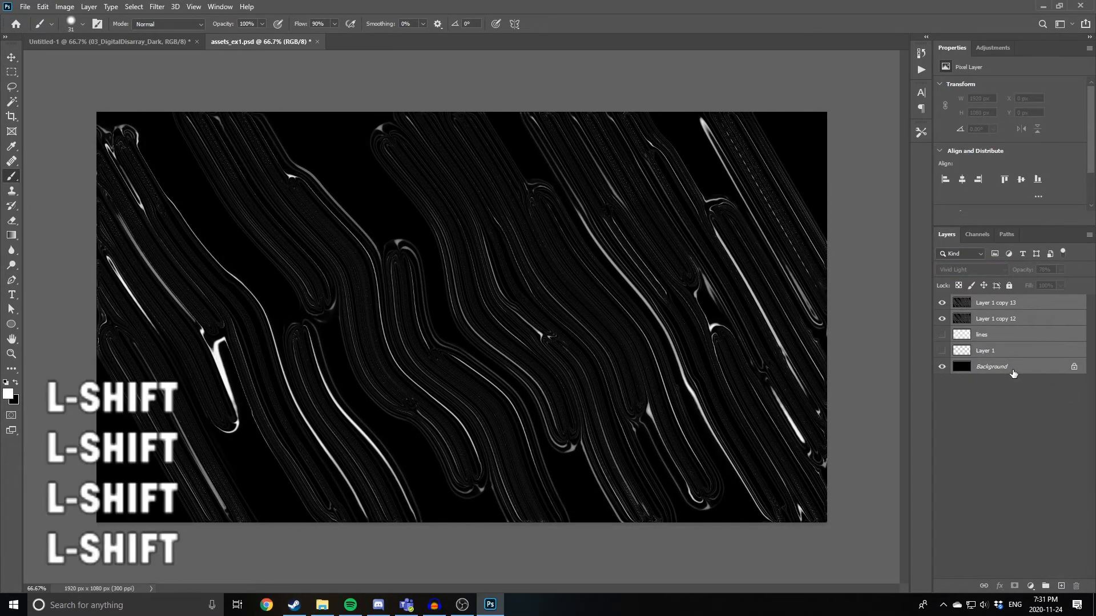
pyautogui.hotkey('ctrl', 'j')
pyautogui.hotkey('ctrl', 'e')
pyautogui.doubleClick(994, 303)
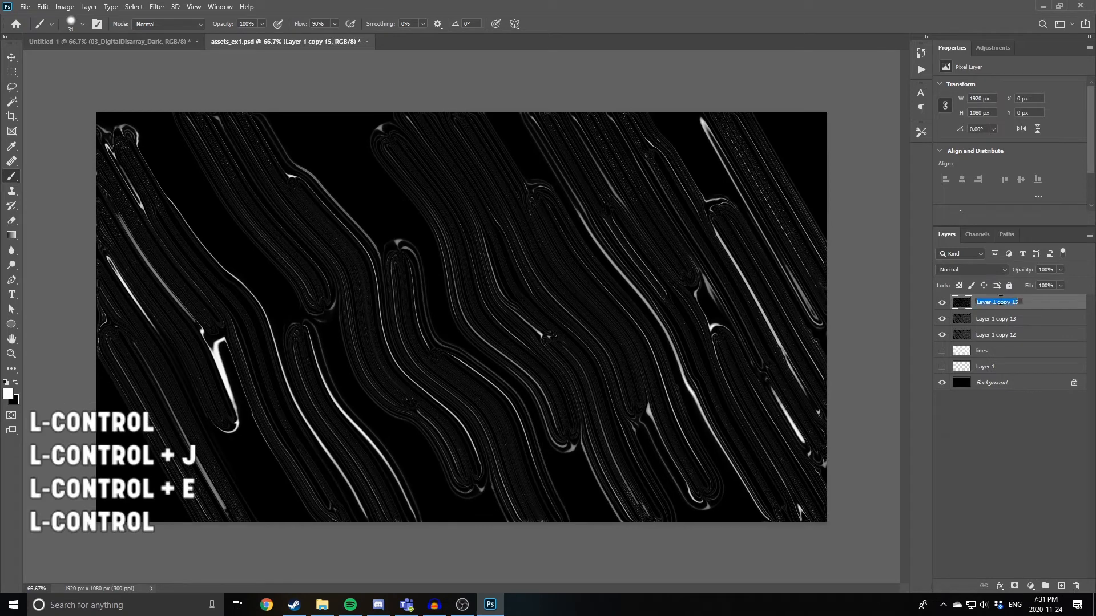
pyautogui.write('chrome')
pyautogui.press('Return')
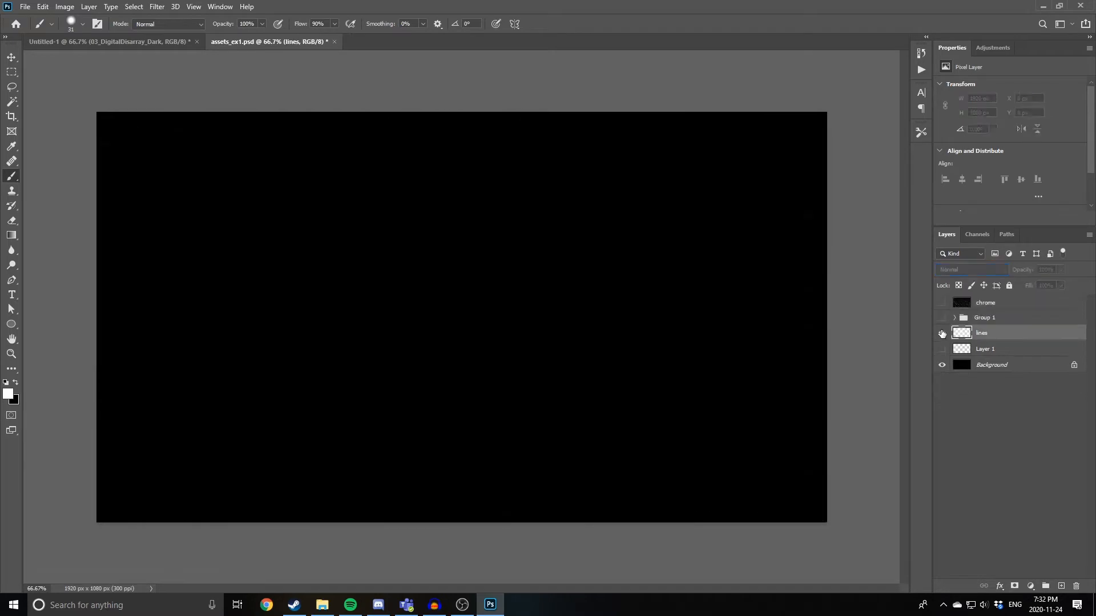
# - Show the lines layer, duplicate it and hide the original
pyautogui.click(941, 349)
pyautogui.hotkey('ctrl', 'j')
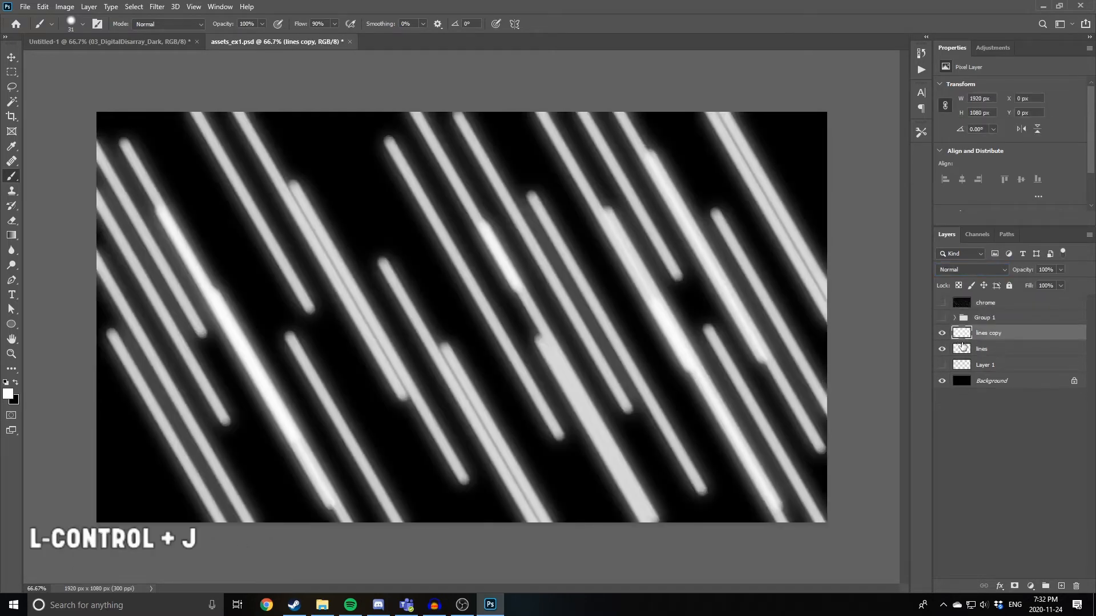
pyautogui.click(940, 350)
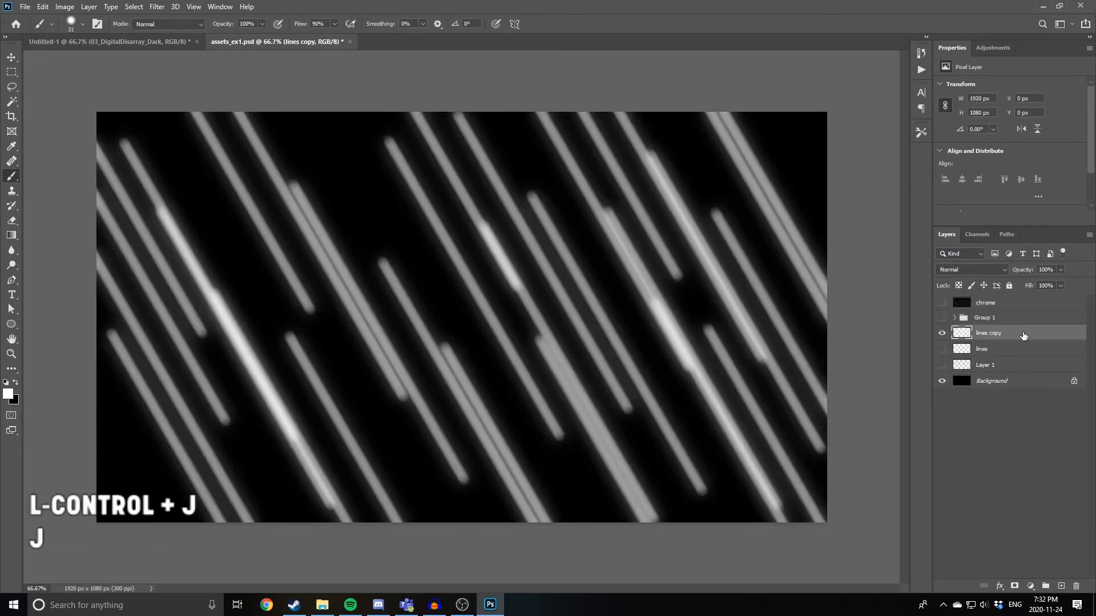
# - View the finished reference textures in the Untitled-1 document and return to assets_ex1.psd
pyautogui.click(108, 42)
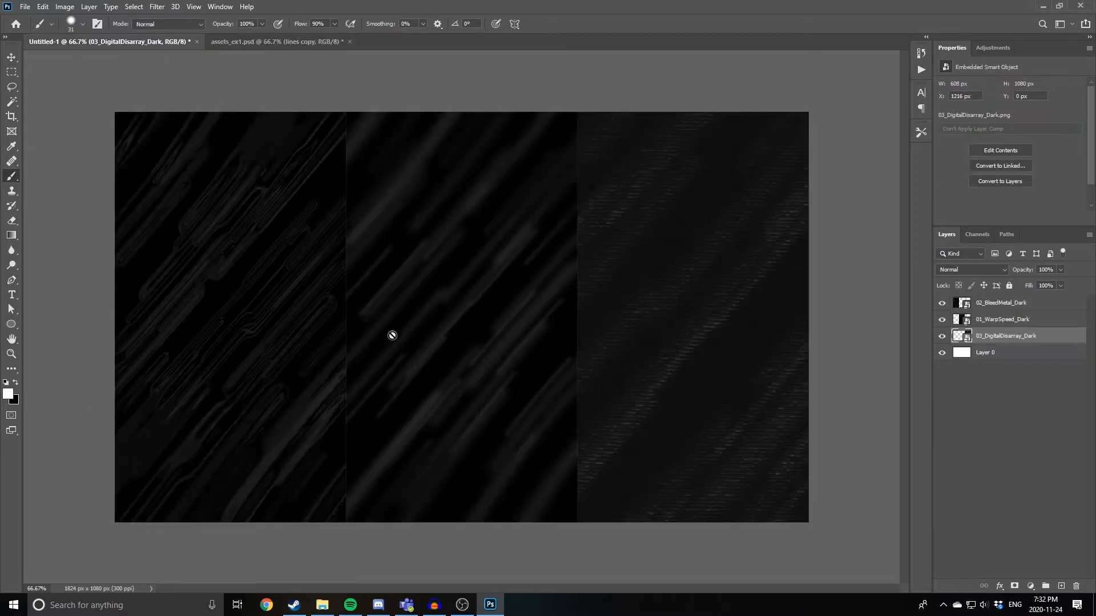
pyautogui.click(241, 44)
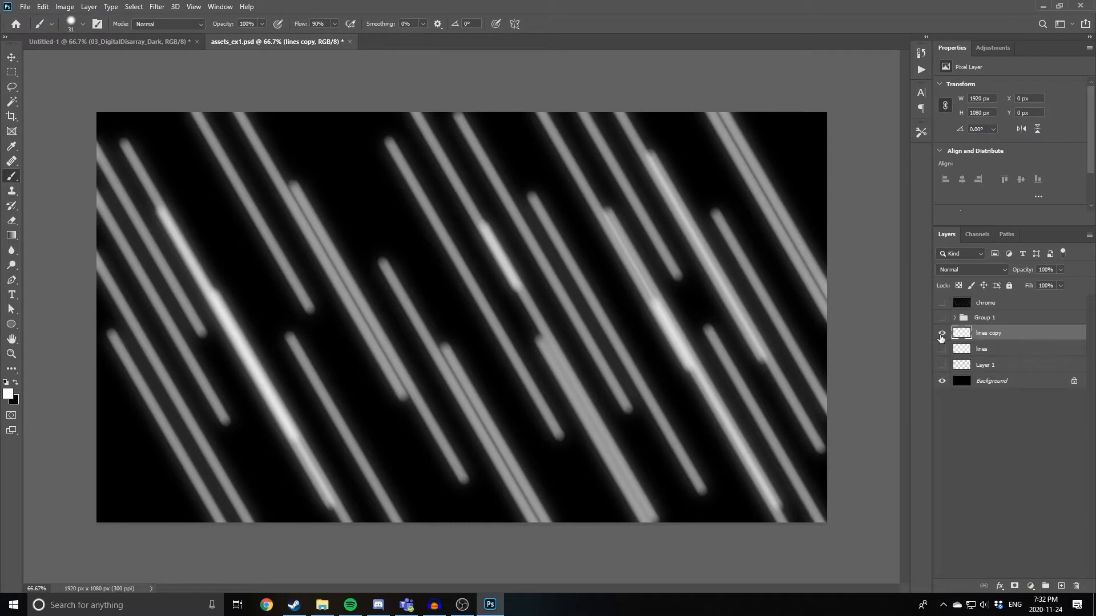
pyautogui.hotkey('ctrl', 'j')
pyautogui.hotkey('ctrl', 'z')
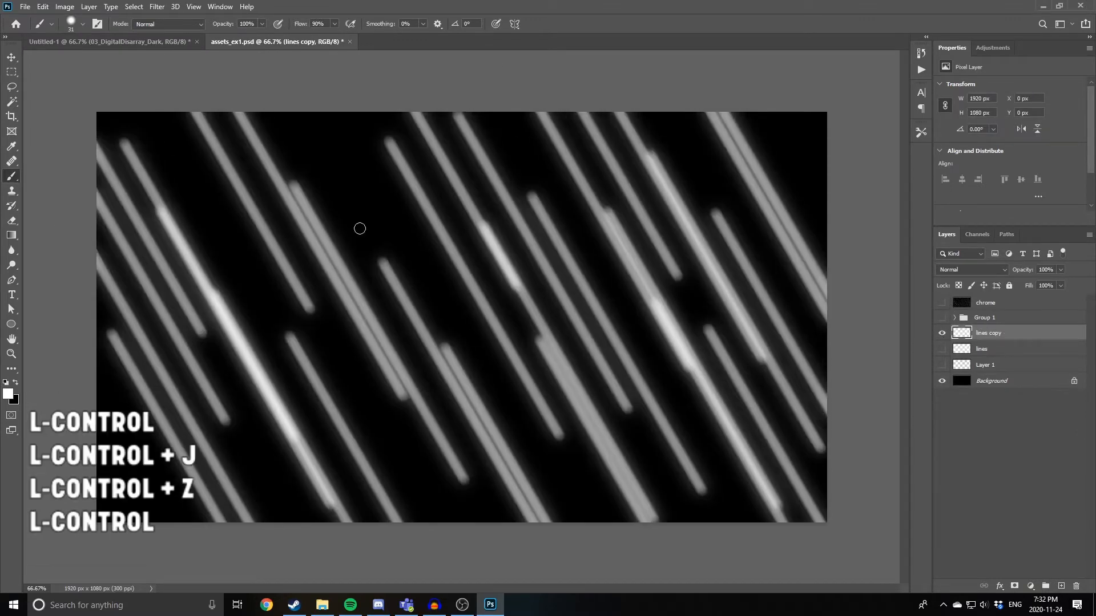
# - Apply a 15 px Tilt-Shift blur to the lines copy layer, shifting both edges of the sharp band slightly upward
pyautogui.click(157, 6)
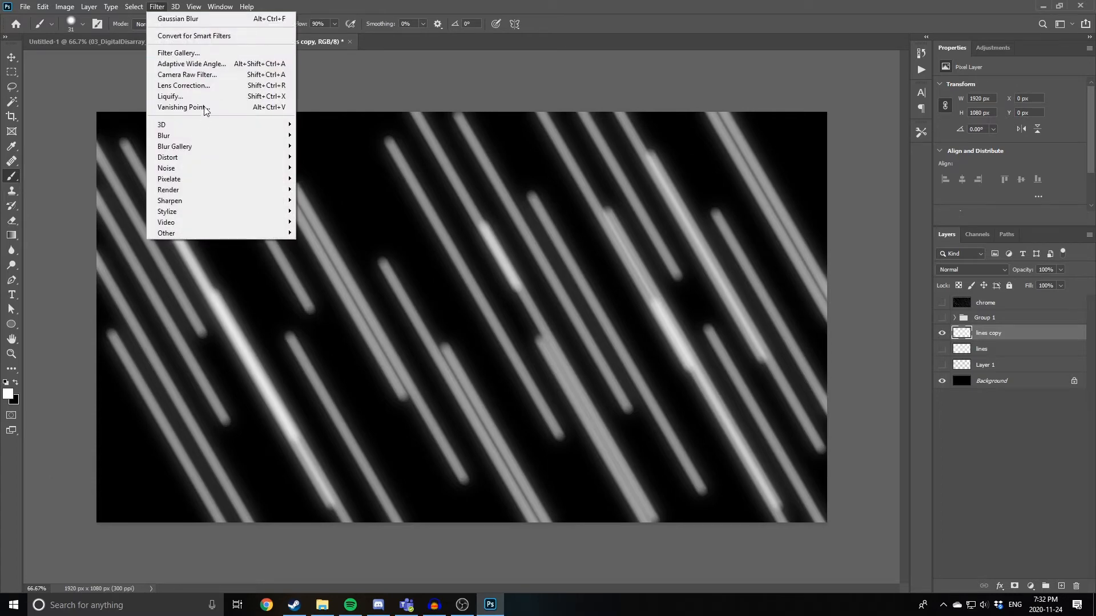
pyautogui.moveTo(179, 142)
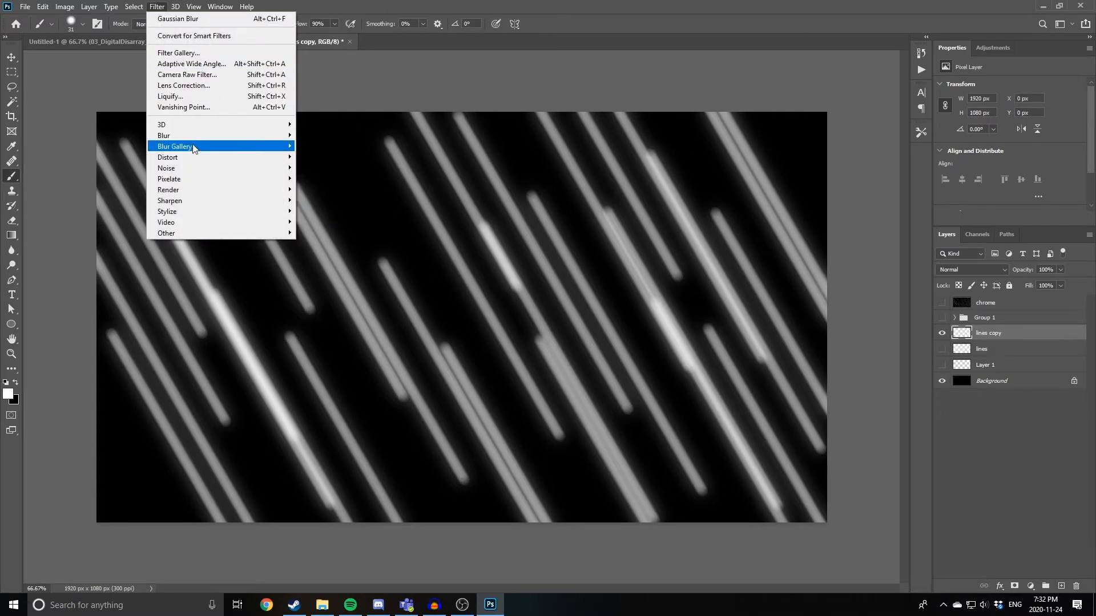
pyautogui.click(336, 168)
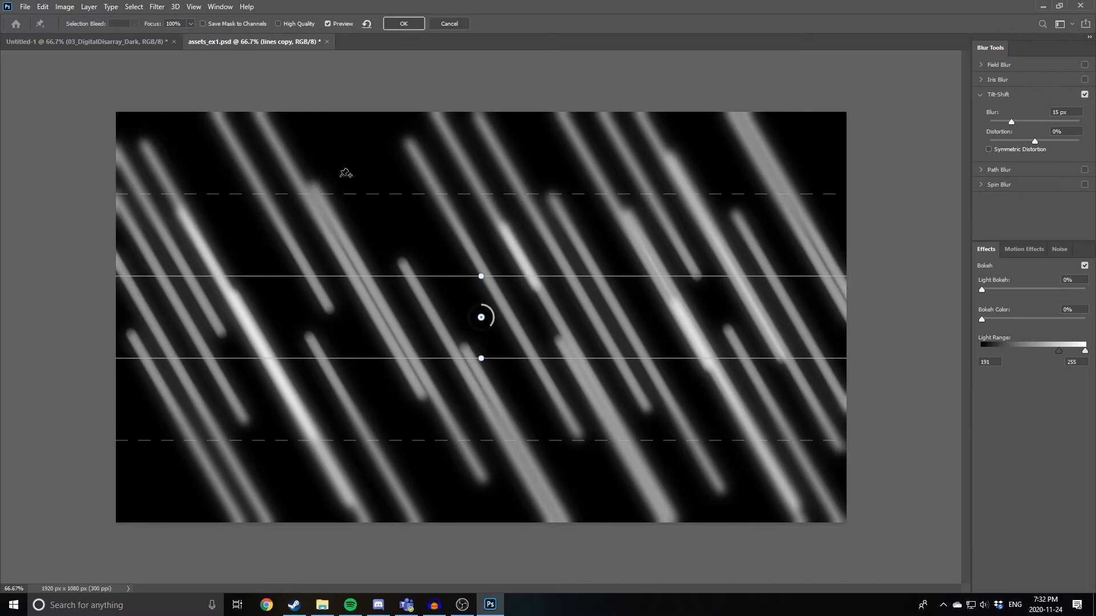
pyautogui.moveTo(593, 276); pyautogui.dragTo(592, 266)
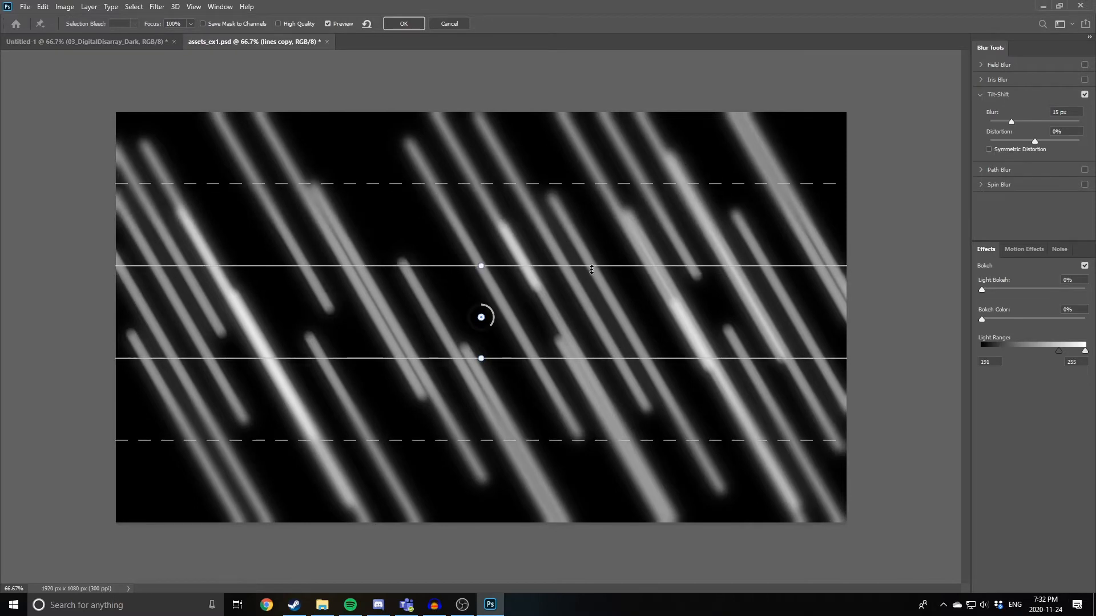
pyautogui.moveTo(558, 356); pyautogui.dragTo(562, 345)
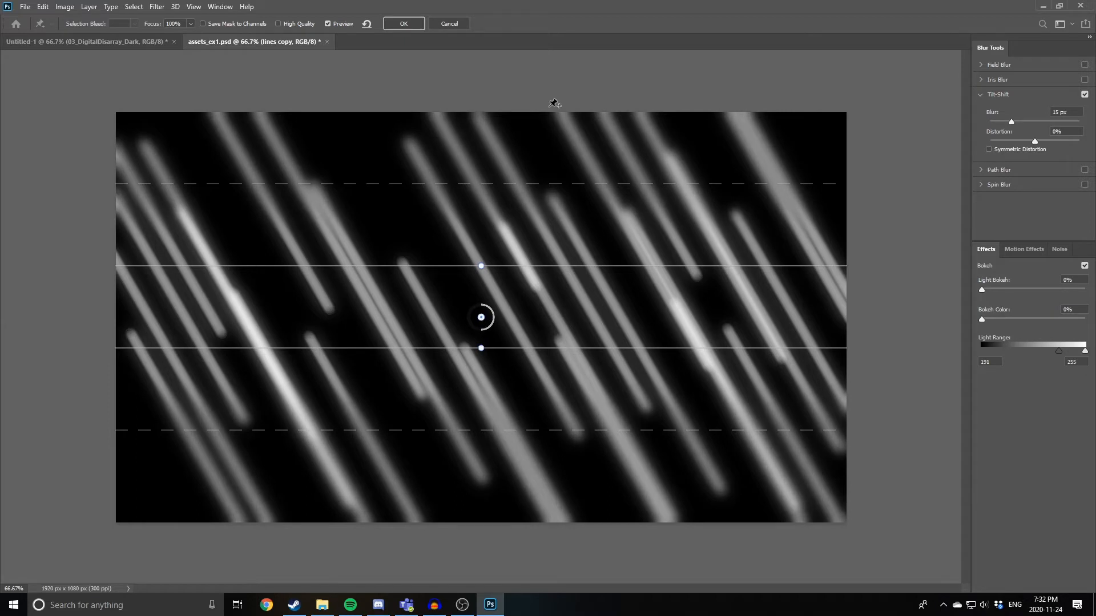
pyautogui.click(396, 24)
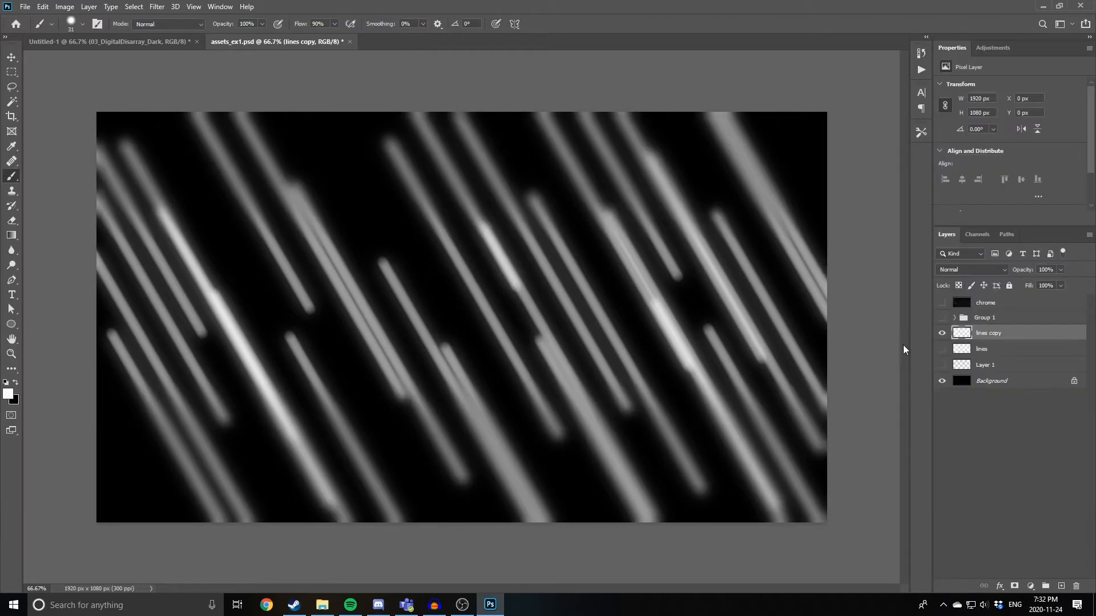
# - Duplicate the lines copy layer and apply a Radial Blur to the duplicate with amount 18, Spin method and Good quality
pyautogui.hotkey('ctrl', 'j')
pyautogui.click(157, 6)
pyautogui.moveTo(207, 140)
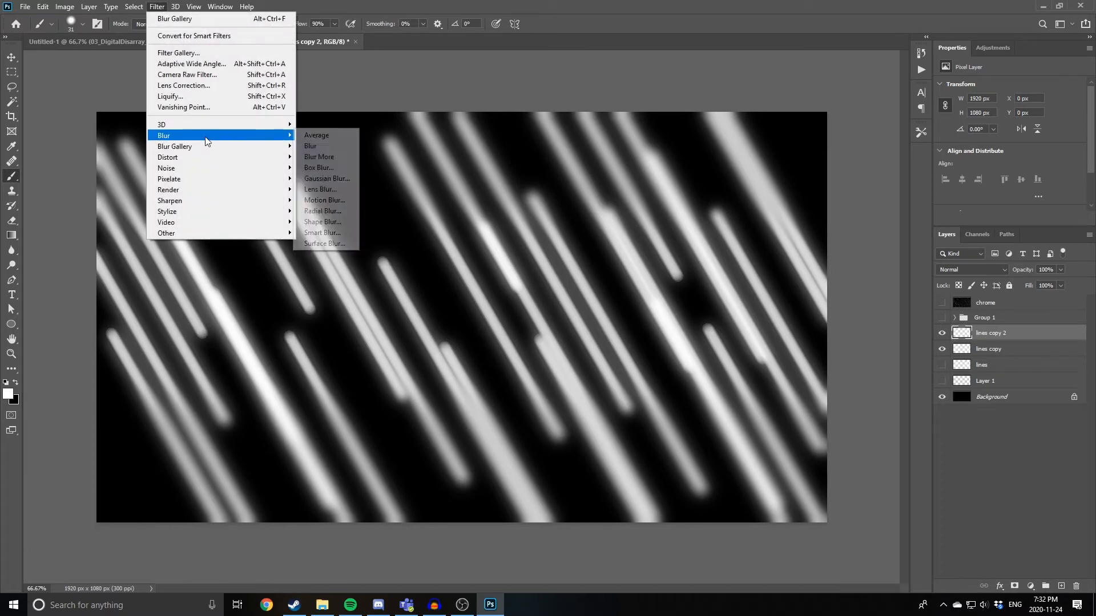
pyautogui.click(330, 210)
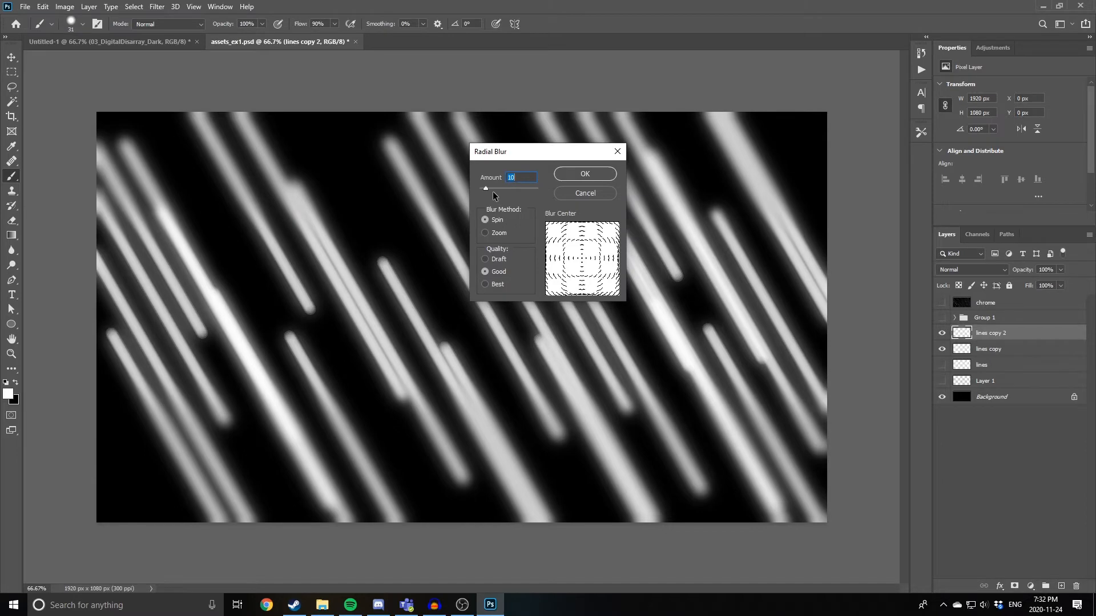
pyautogui.moveTo(485, 190); pyautogui.dragTo(490, 190)
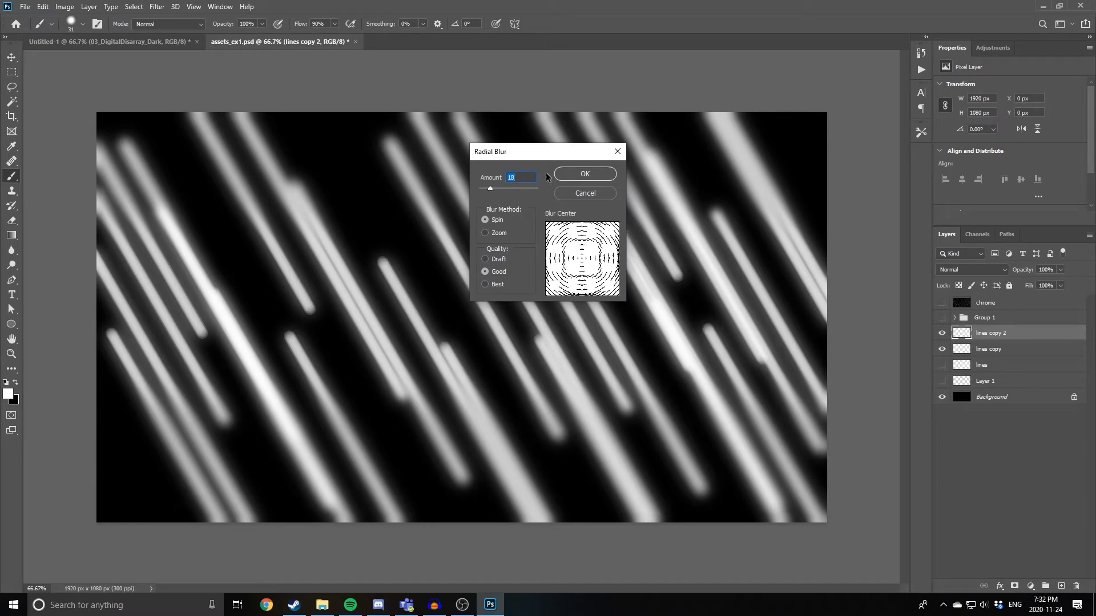
pyautogui.click(571, 176)
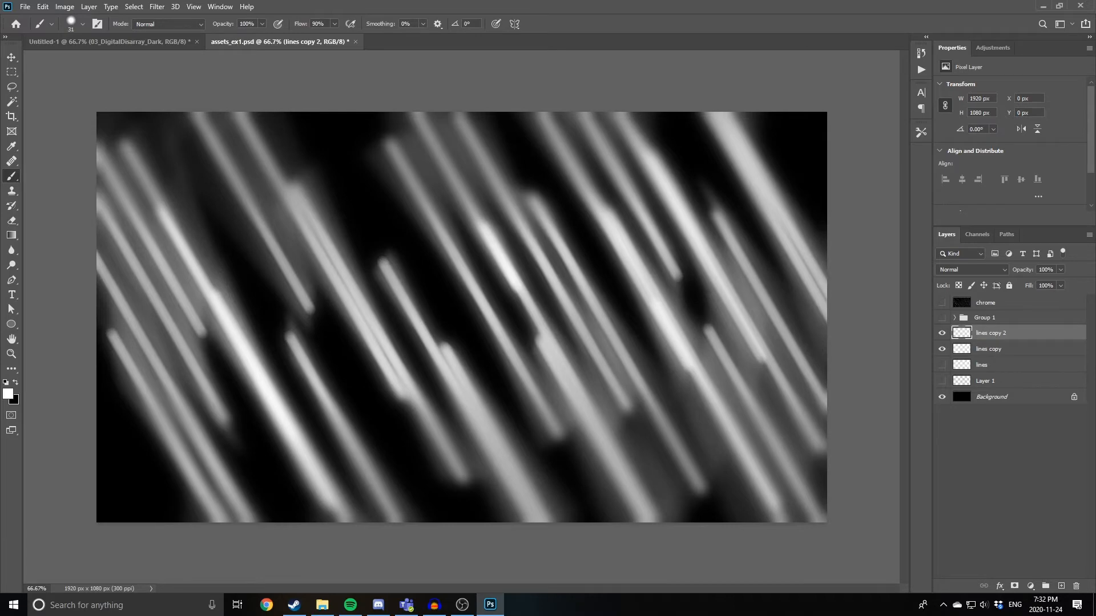
# - Duplicate the two blurred lines layers and merge the duplicates into one layer, then group the two originals and hide the group
pyautogui.click(1005, 349)
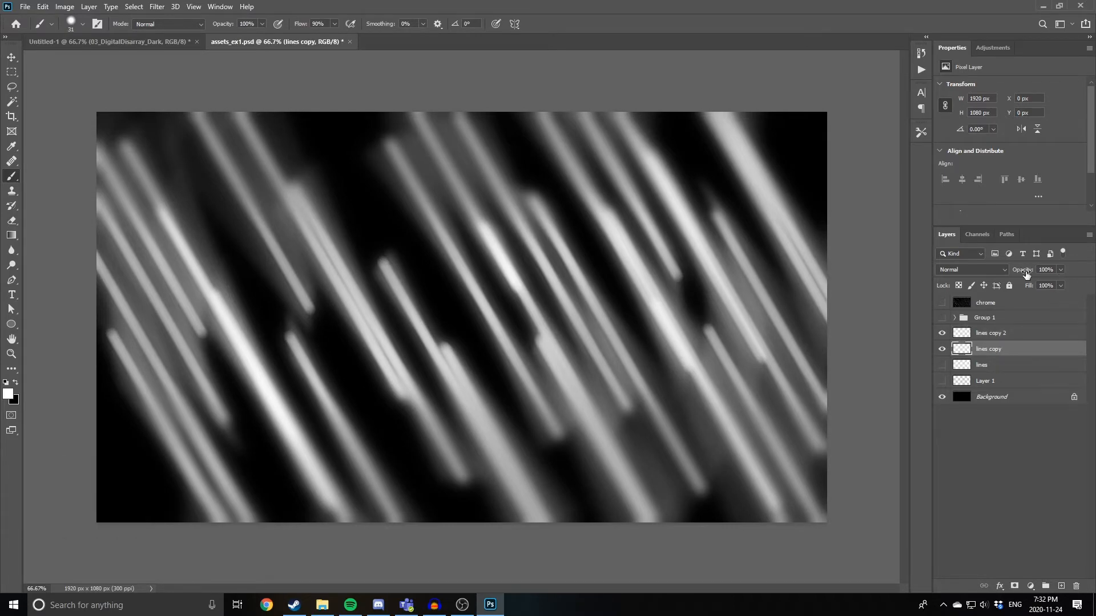
pyautogui.keyDown('shift'); pyautogui.click(1012, 339); pyautogui.keyUp('shift')
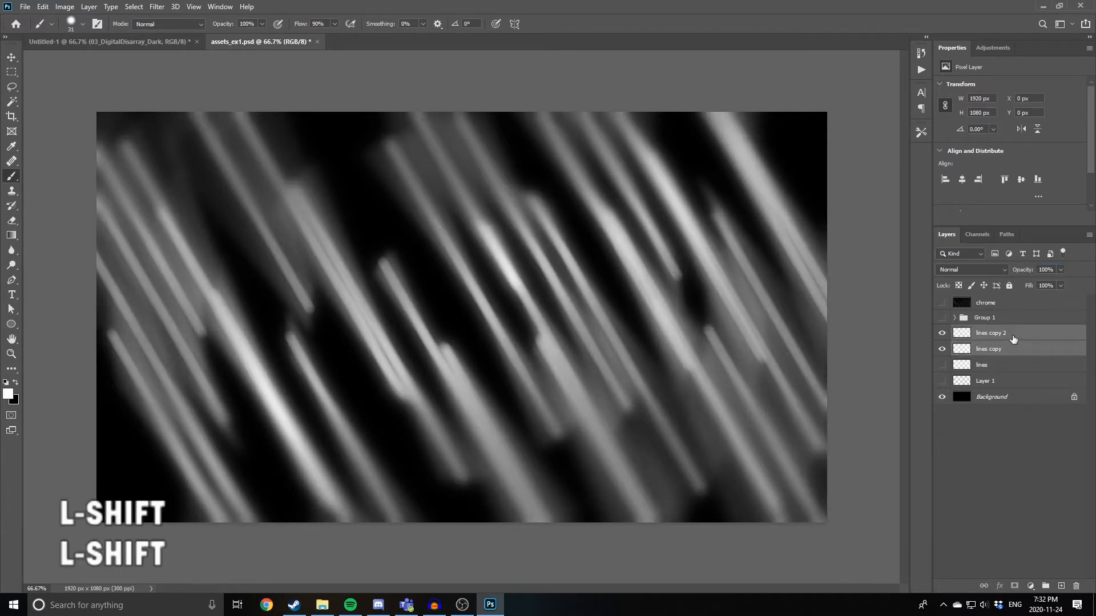
pyautogui.hotkey('ctrl', 'j')
pyautogui.hotkey('ctrl', 'e')
pyautogui.click(984, 352)
pyautogui.keyDown('shift'); pyautogui.click(984, 366); pyautogui.keyUp('shift')
pyautogui.hotkey('ctrl', 'g')
pyautogui.click(944, 350)
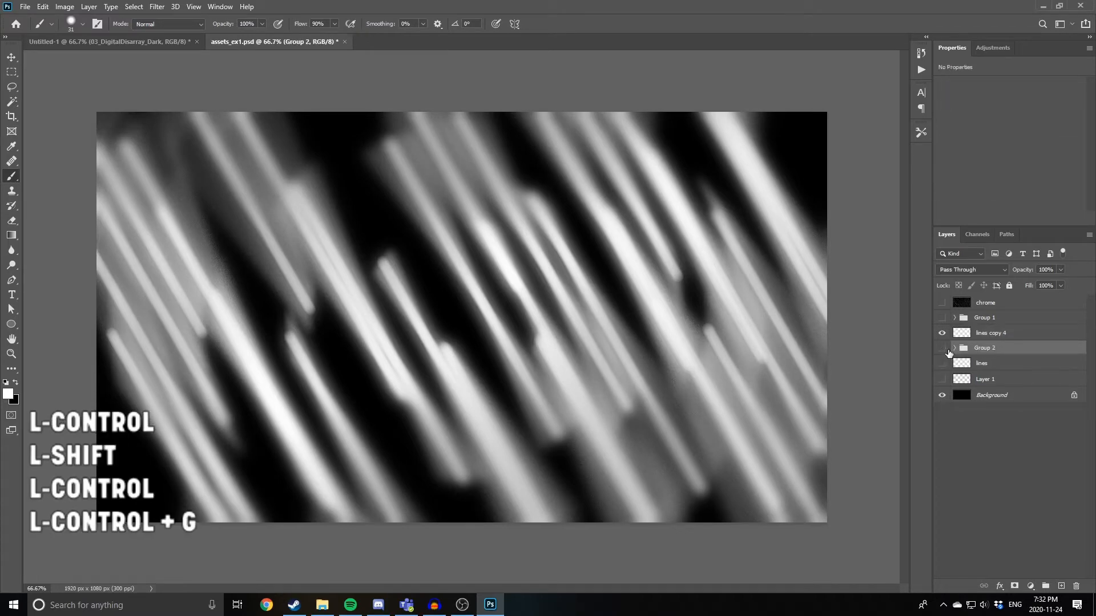
# - Warp the middle streaks of the merged lines layer into gentle waves using Liquify with a size 700 brush
pyautogui.click(984, 337)
pyautogui.click(157, 7)
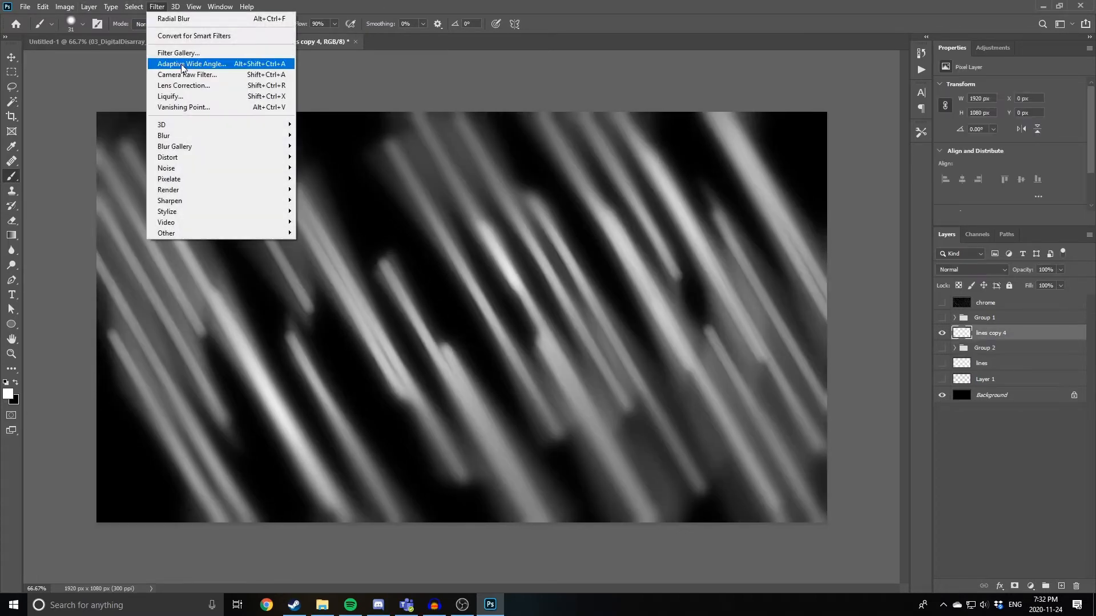
pyautogui.click(177, 96)
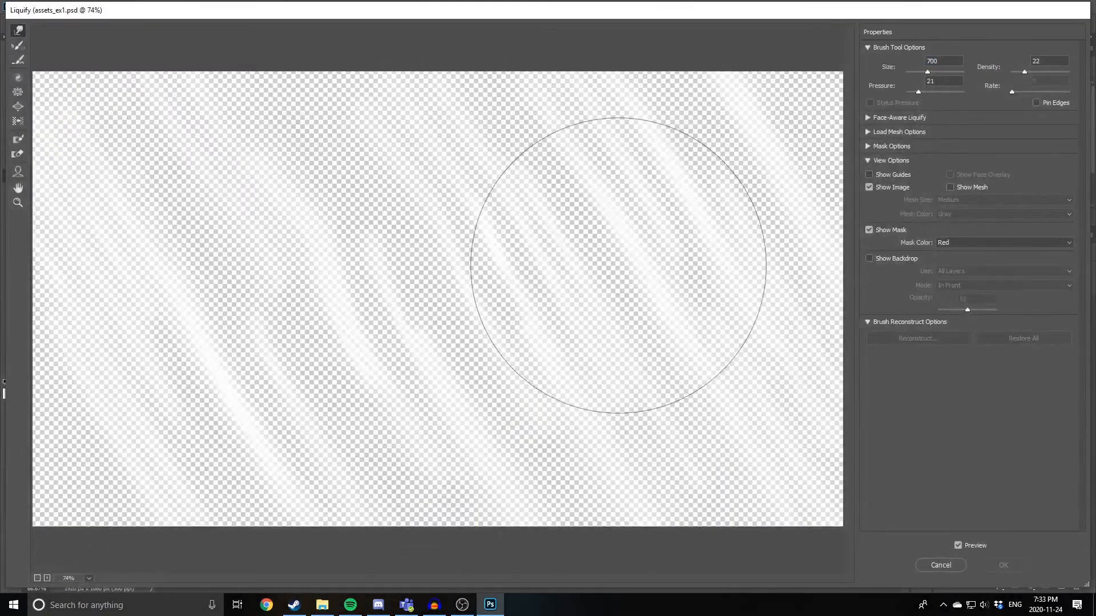
pyautogui.click(1015, 564)
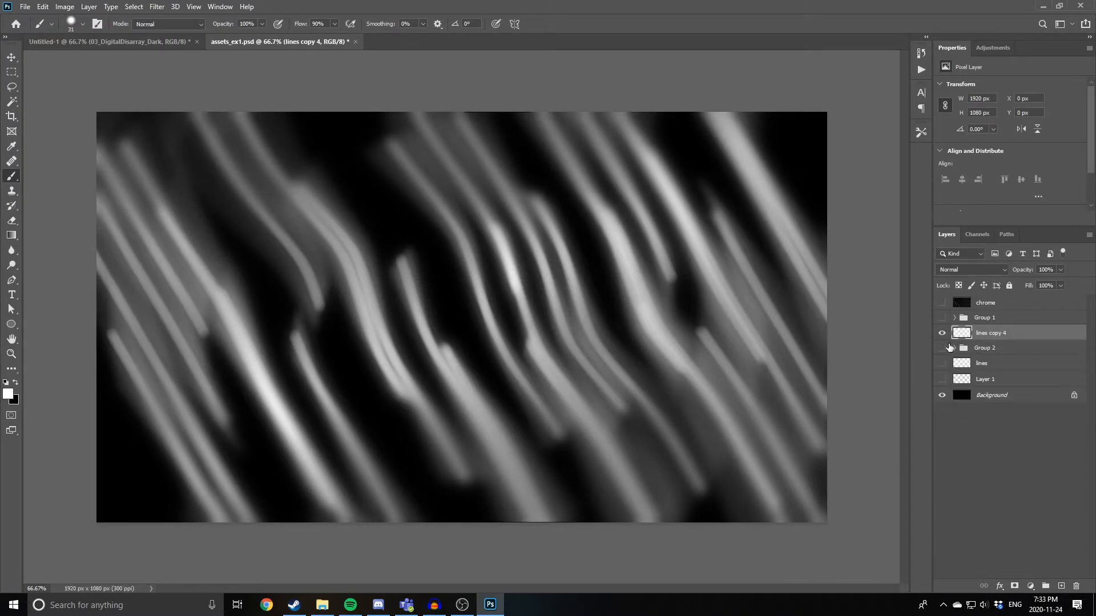
# - Add a new layer above the warped lines, fill it with bright blue and set its blend mode to Multiply
pyautogui.hotkey('ctrl', 'shift')
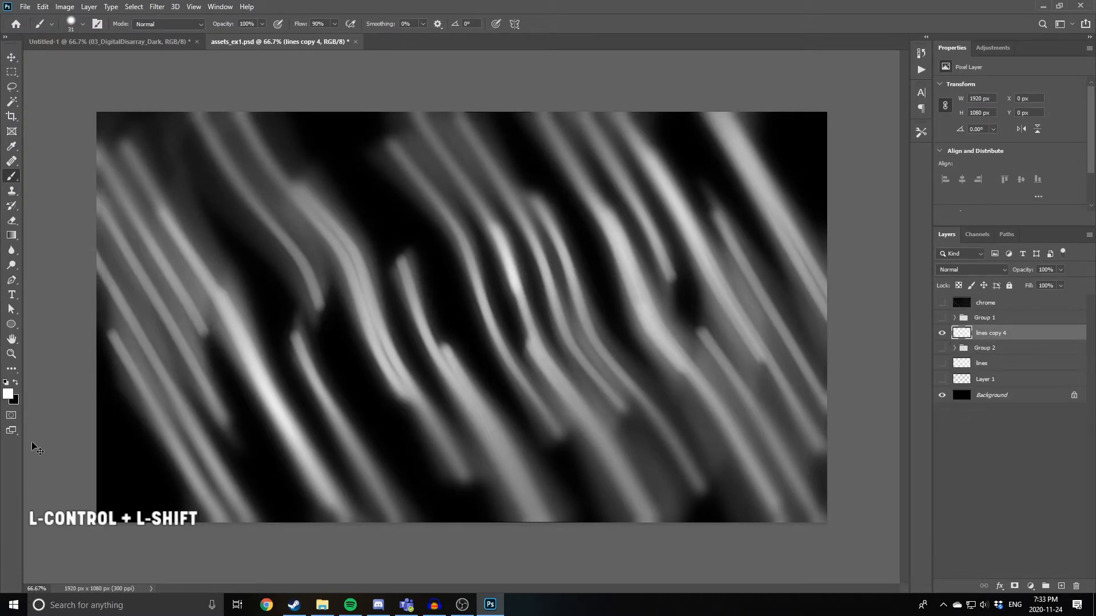
pyautogui.hotkey('ctrl', 'shift', 'n')
pyautogui.press('ctrl')
pyautogui.press('Return')
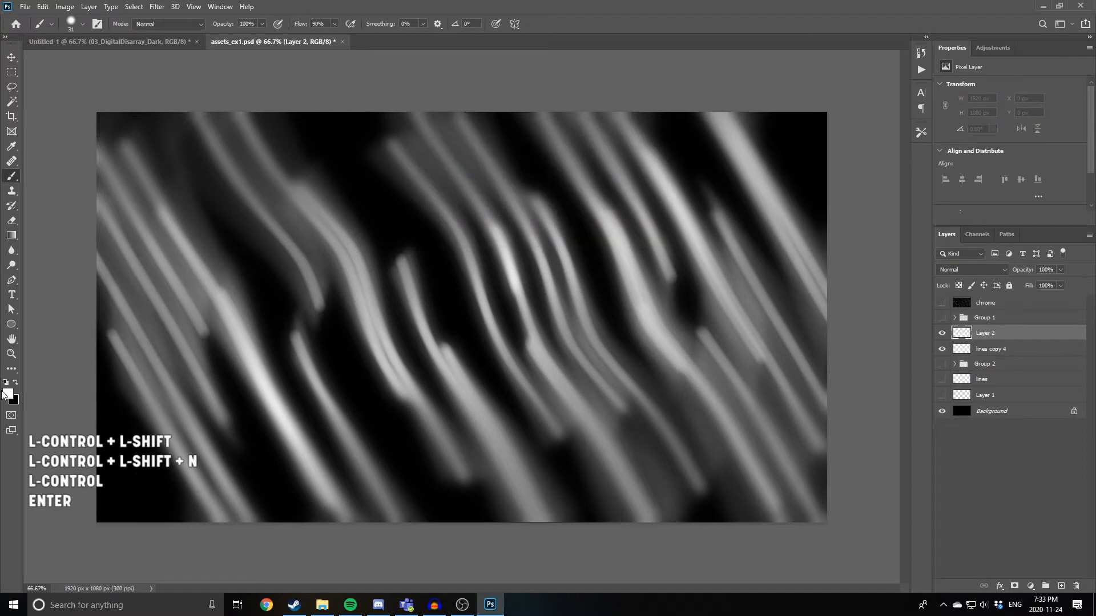
pyautogui.click(6, 394)
pyautogui.click(695, 271)
pyautogui.click(678, 208)
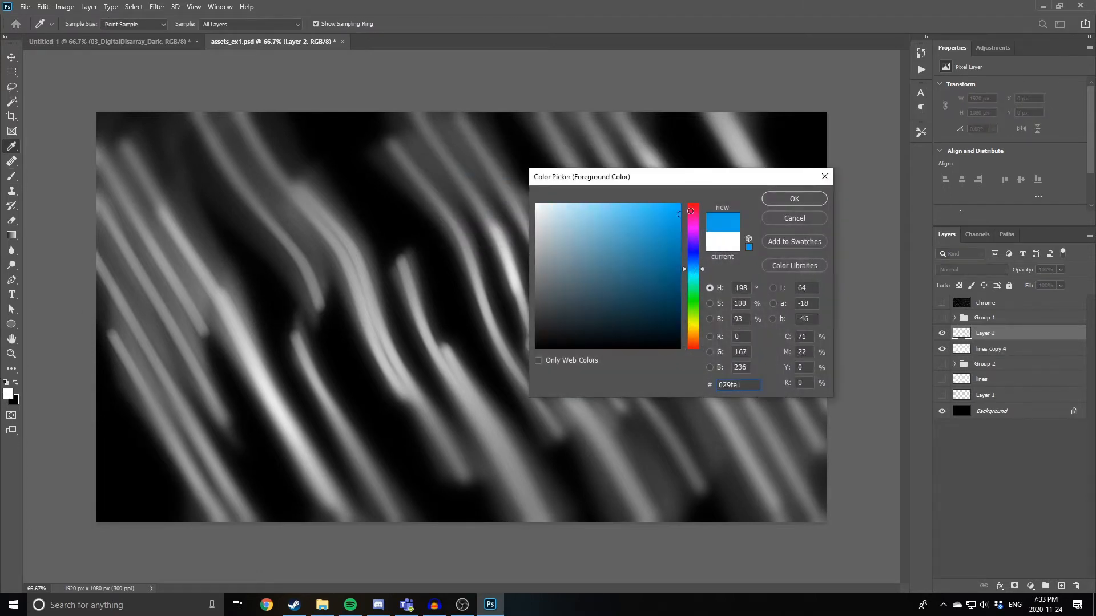
pyautogui.click(794, 199)
pyautogui.hotkey('alt', 'BackSpace')
pyautogui.press('alt')
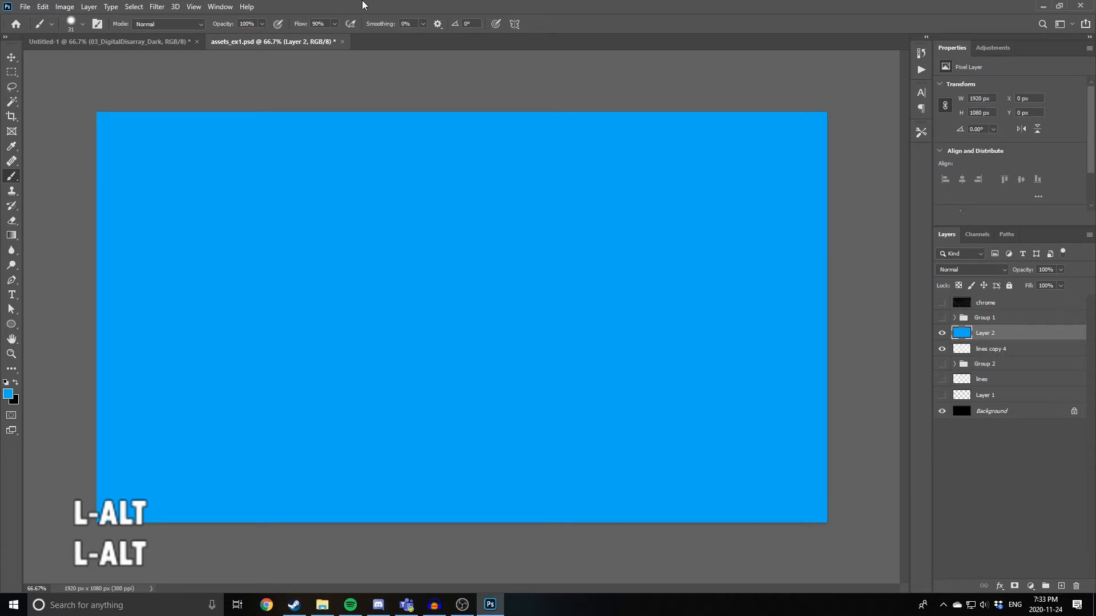
pyautogui.click(993, 271)
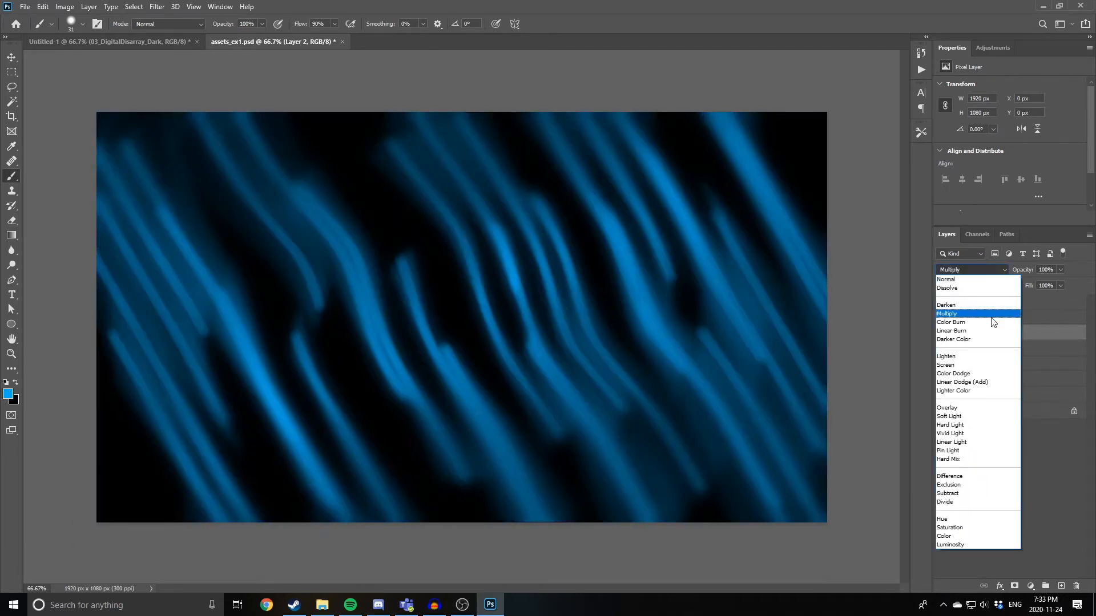
pyautogui.click(991, 314)
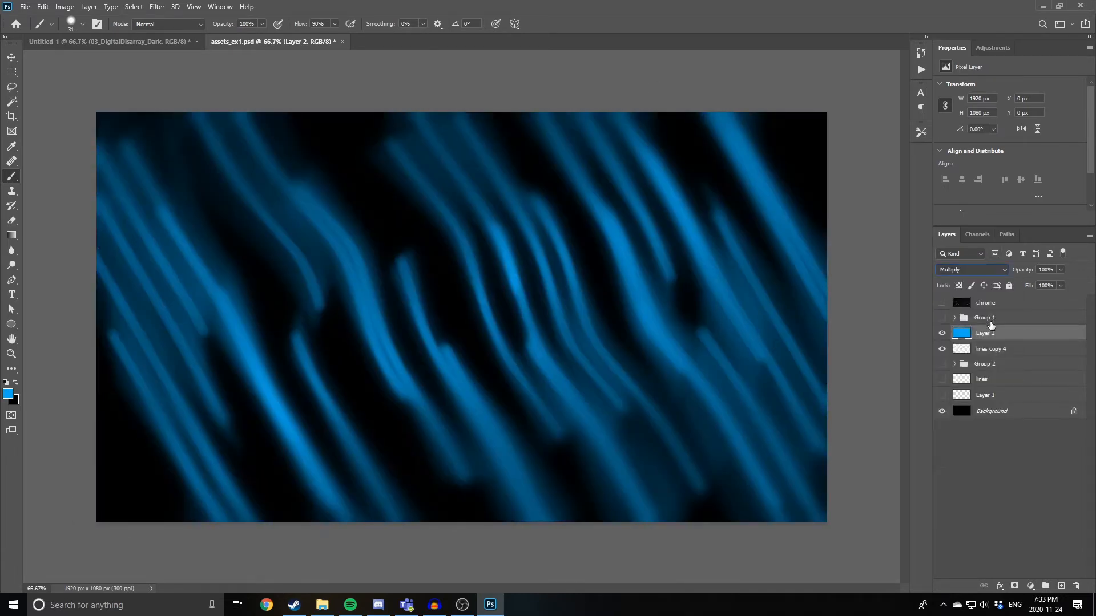
# - Duplicate the layers from the blue fill down to the Background, merge the copies into one layer and rename it "Lightspeed"
pyautogui.keyDown('shift'); pyautogui.click(1011, 410); pyautogui.keyUp('shift')
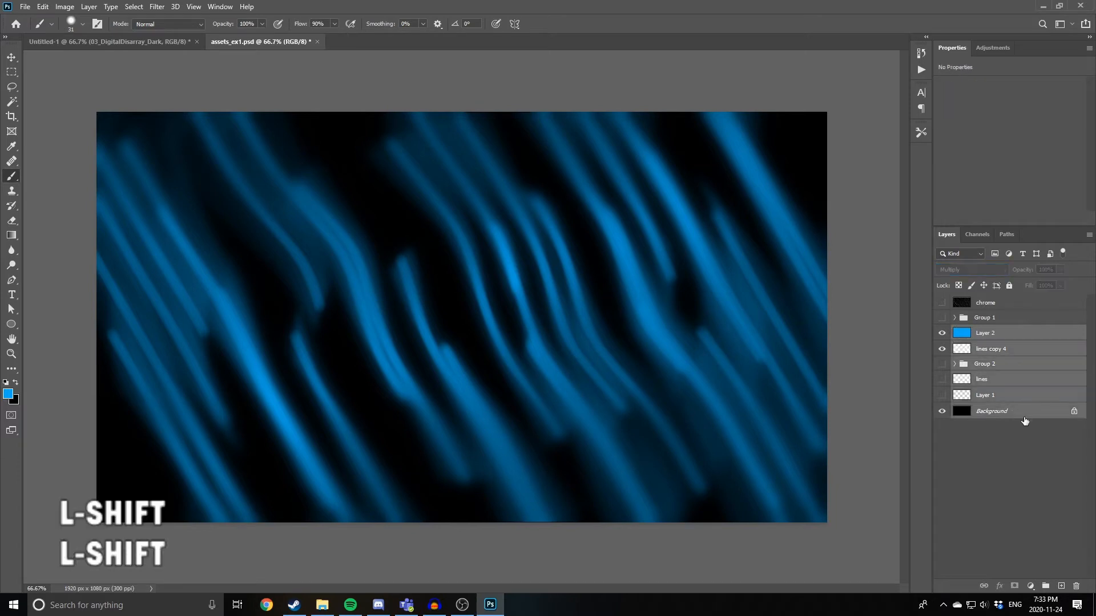
pyautogui.hotkey('ctrl', 'j')
pyautogui.hotkey('ctrl', 'e')
pyautogui.doubleClick(996, 333)
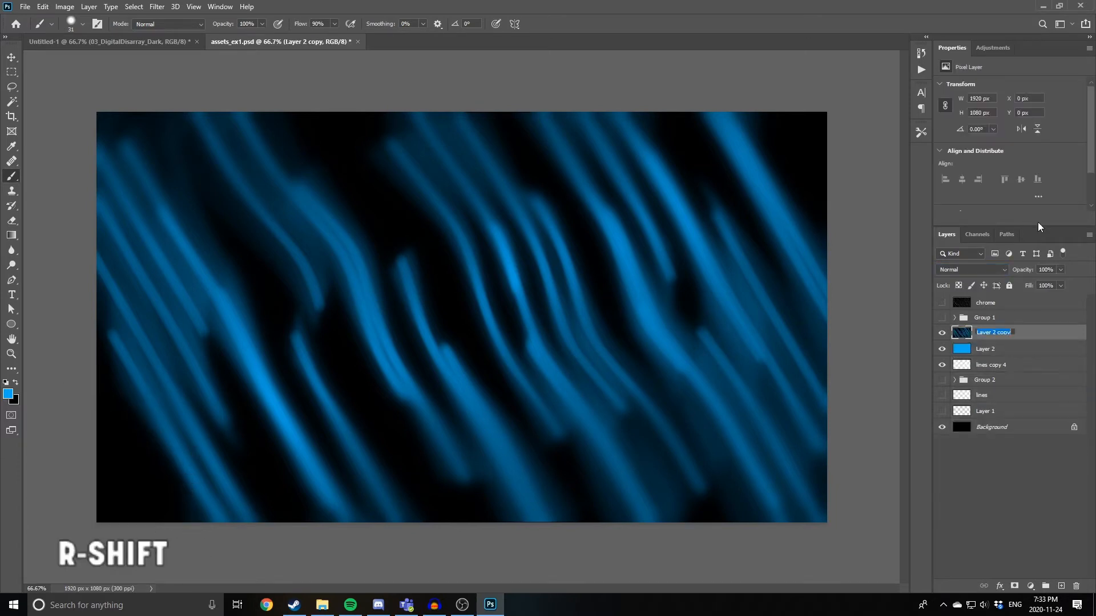
pyautogui.write('Lightspeed')
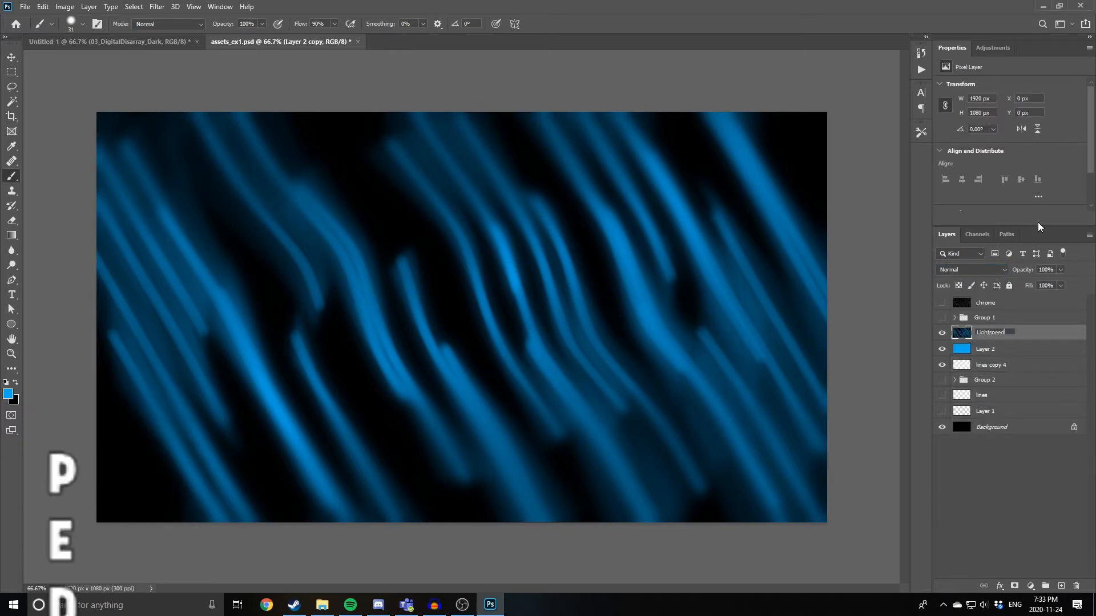
pyautogui.press('Return')
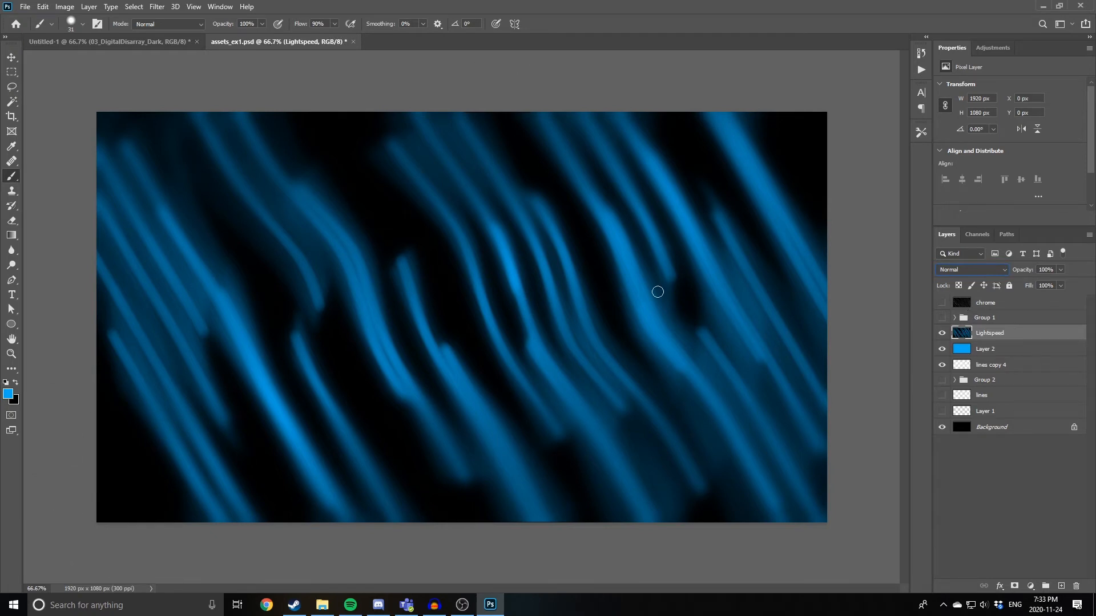
# - Duplicate the Lightspeed layer and open the Filter Gallery for the copy
pyautogui.hotkey('ctrl', 'j')
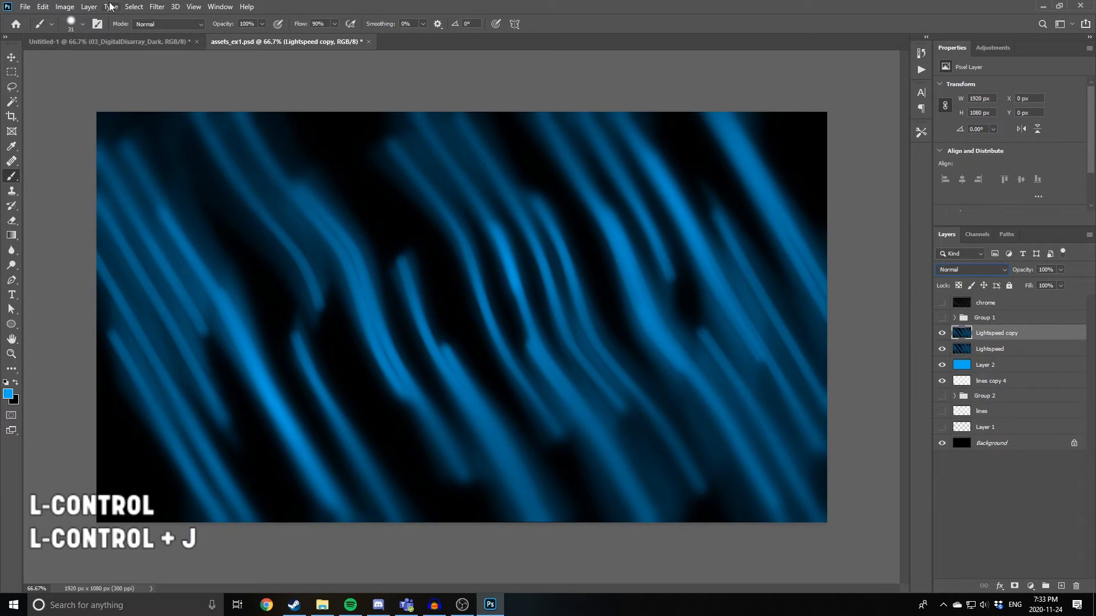
pyautogui.click(162, 7)
pyautogui.click(182, 51)
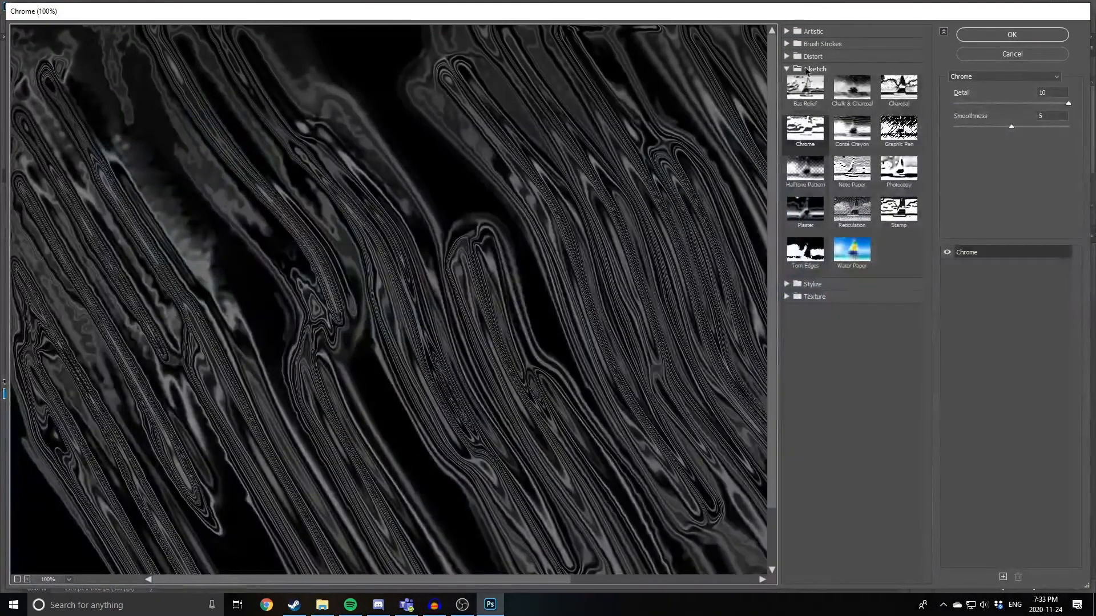
# - Preview the Diffuse Glow, Accented Edges, Dark Strokes, Spatter, Plaster, Note Paper and Halftone Pattern effects on the Lightspeed copy
pyautogui.click(812, 56)
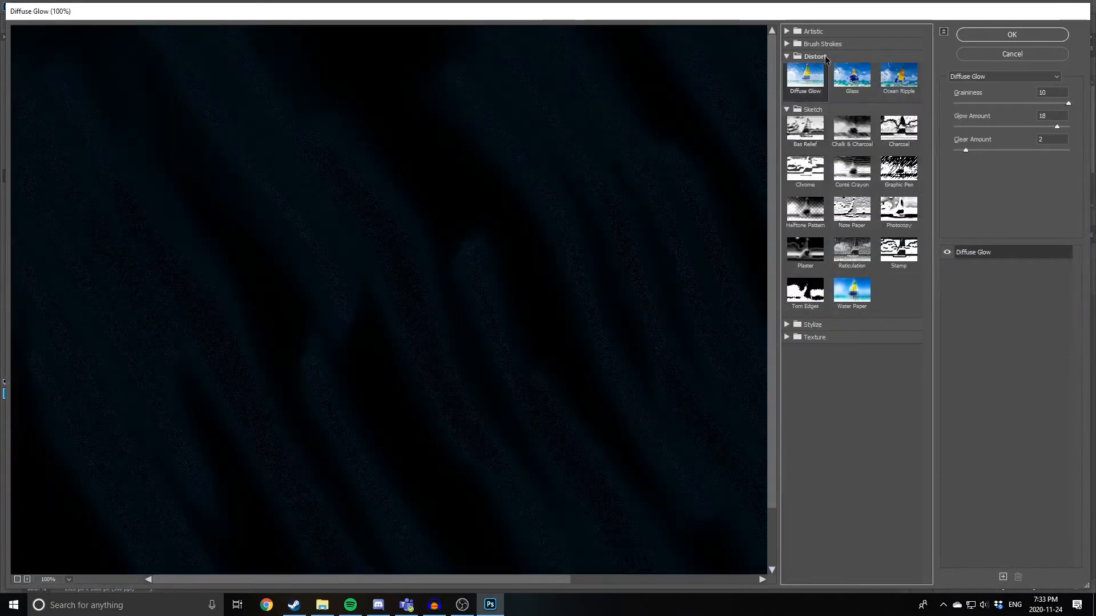
pyautogui.click(823, 44)
pyautogui.click(809, 65)
pyautogui.click(814, 113)
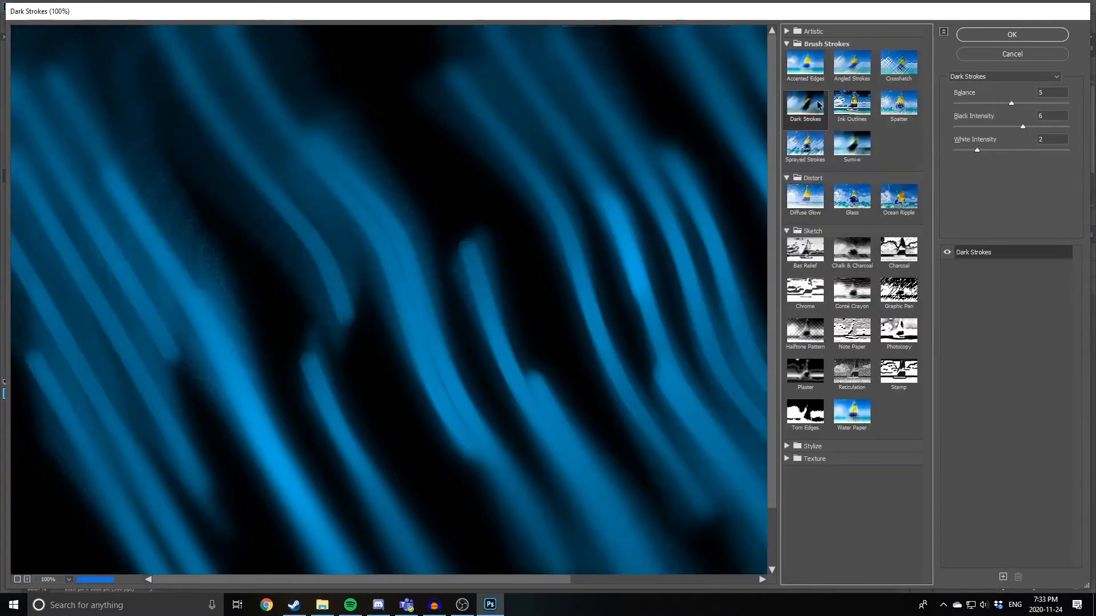
pyautogui.moveTo(570, 384)
pyautogui.mouseDown()
pyautogui.moveTo(419, 298)
pyautogui.moveTo(455, 289)
pyautogui.mouseUp()
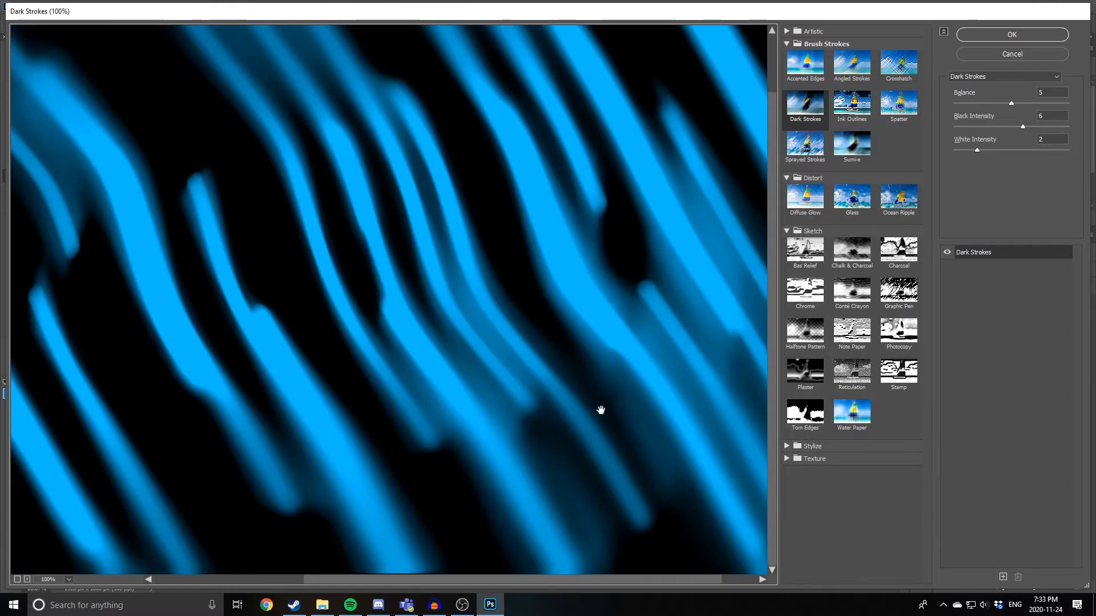
pyautogui.moveTo(599, 409); pyautogui.dragTo(387, 428)
pyautogui.click(896, 107)
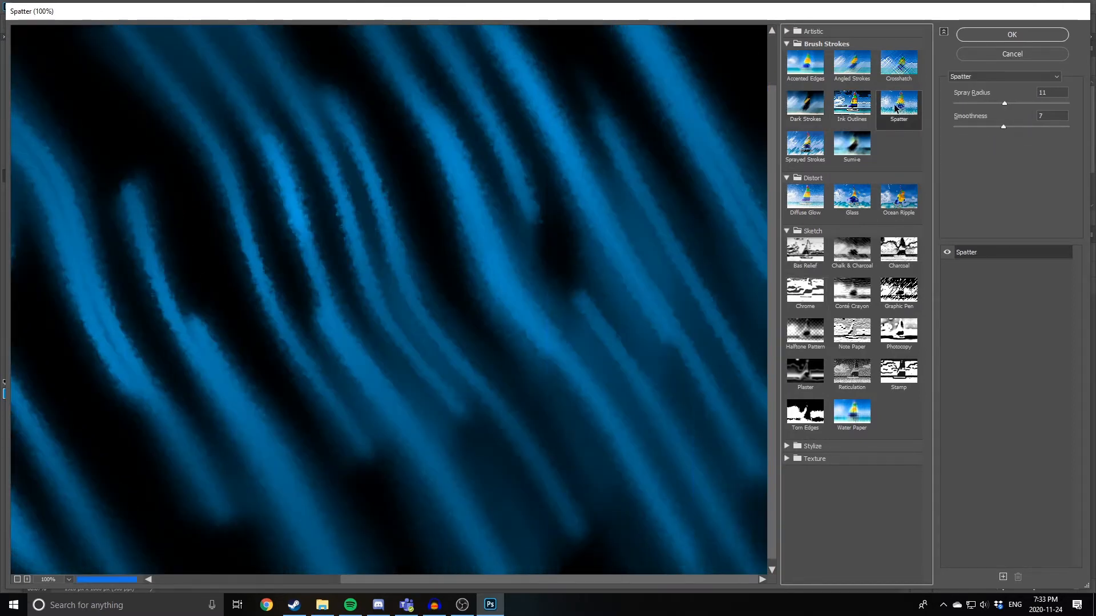
pyautogui.click(810, 380)
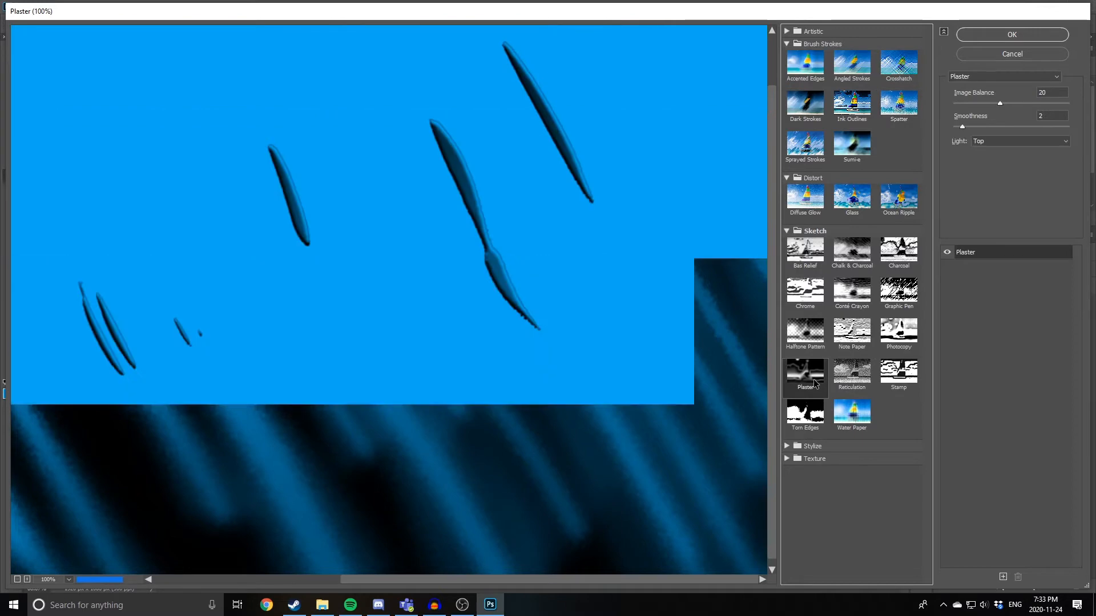
pyautogui.click(851, 331)
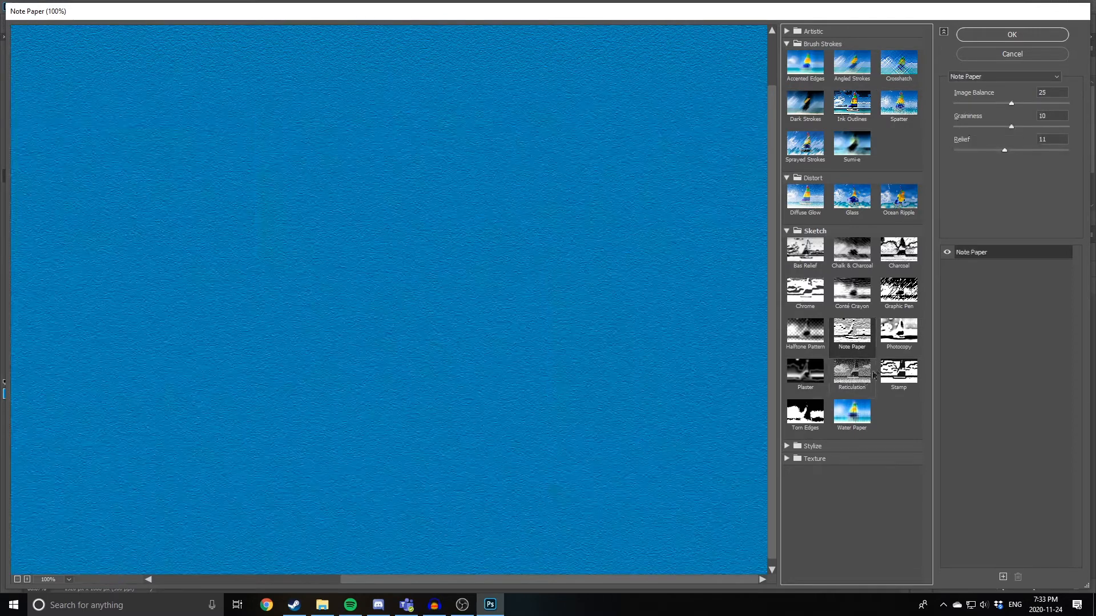
pyautogui.click(805, 337)
# - Apply the Glowing Edges filter to the Lightspeed copy with edge width 3, edge brightness 18 and smoothness 15
pyautogui.click(813, 446)
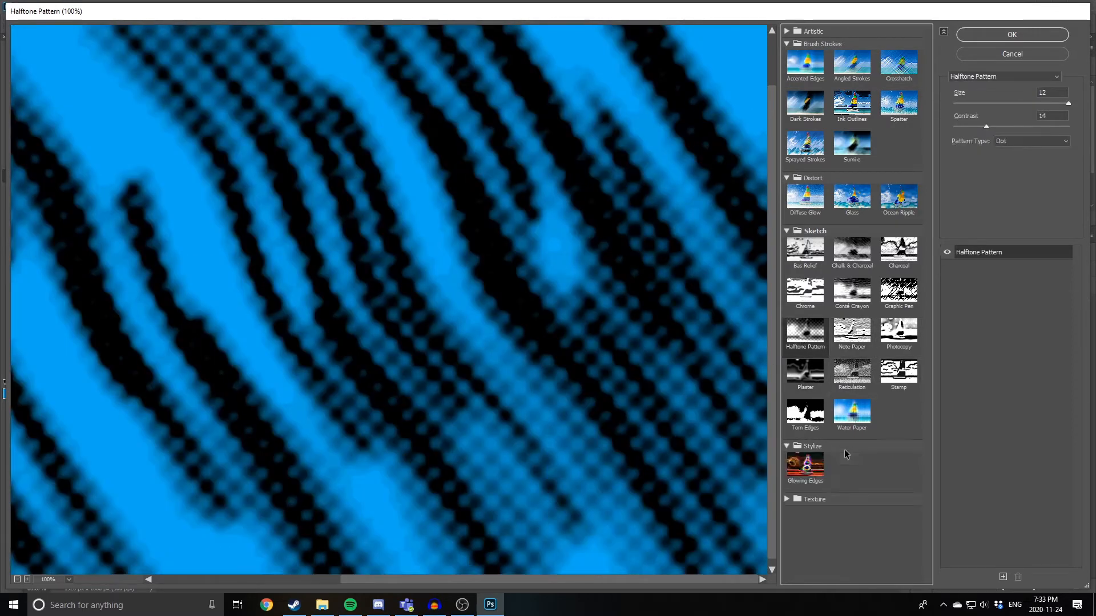
pyautogui.click(806, 465)
pyautogui.moveTo(426, 385); pyautogui.dragTo(417, 310)
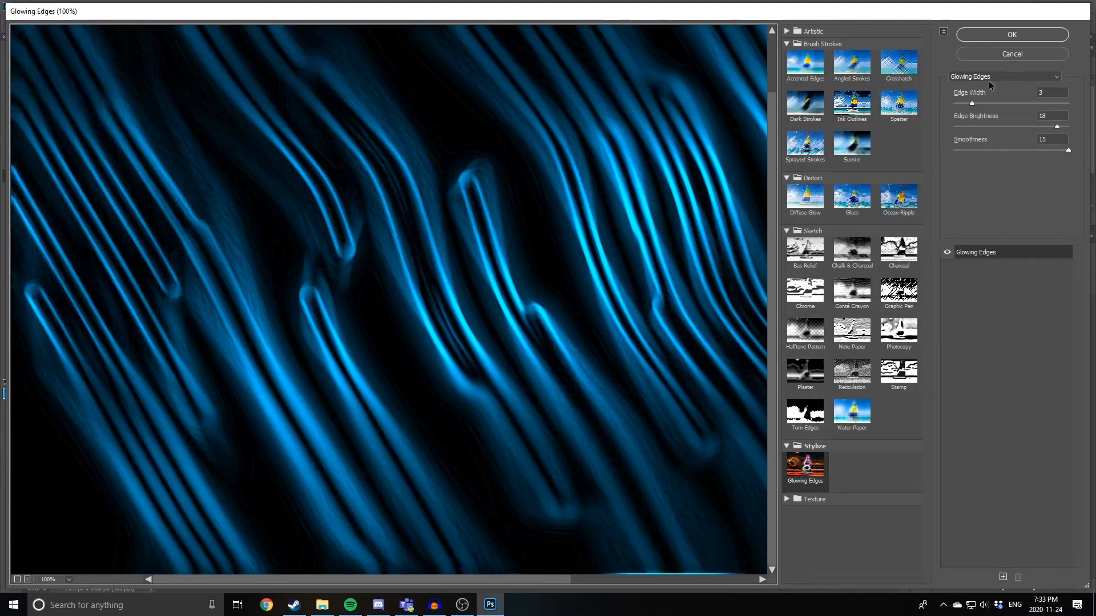
pyautogui.click(1034, 34)
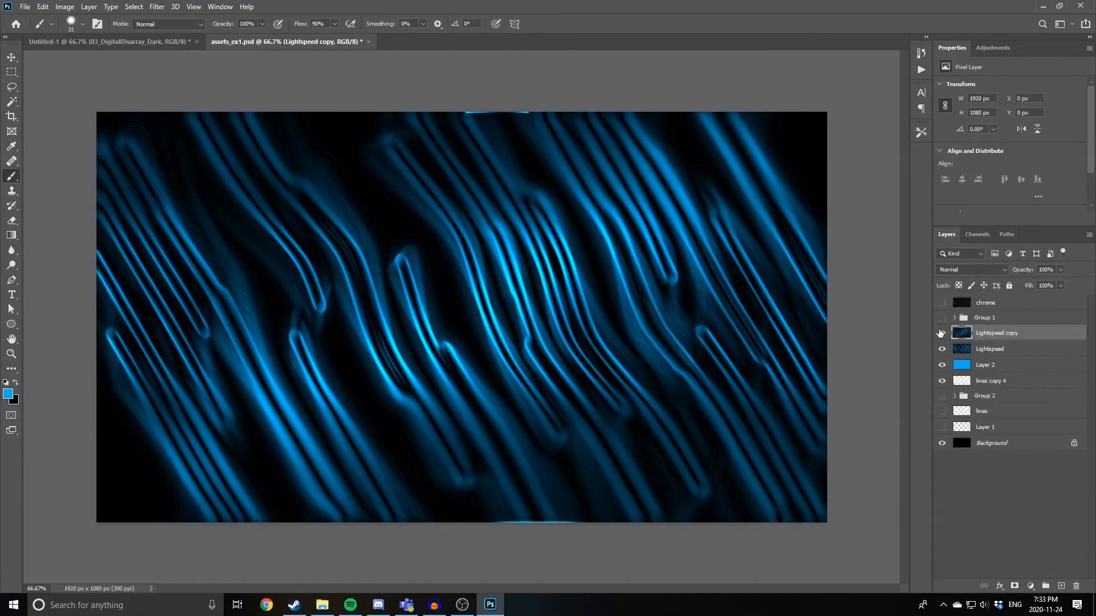
# - Scale the Lightspeed and Lightspeed copy layers up together from their centre to about 1974 × 1110 px
pyautogui.keyDown('shift'); pyautogui.click(982, 351); pyautogui.keyUp('shift')
pyautogui.hotkey('ctrl', 't')
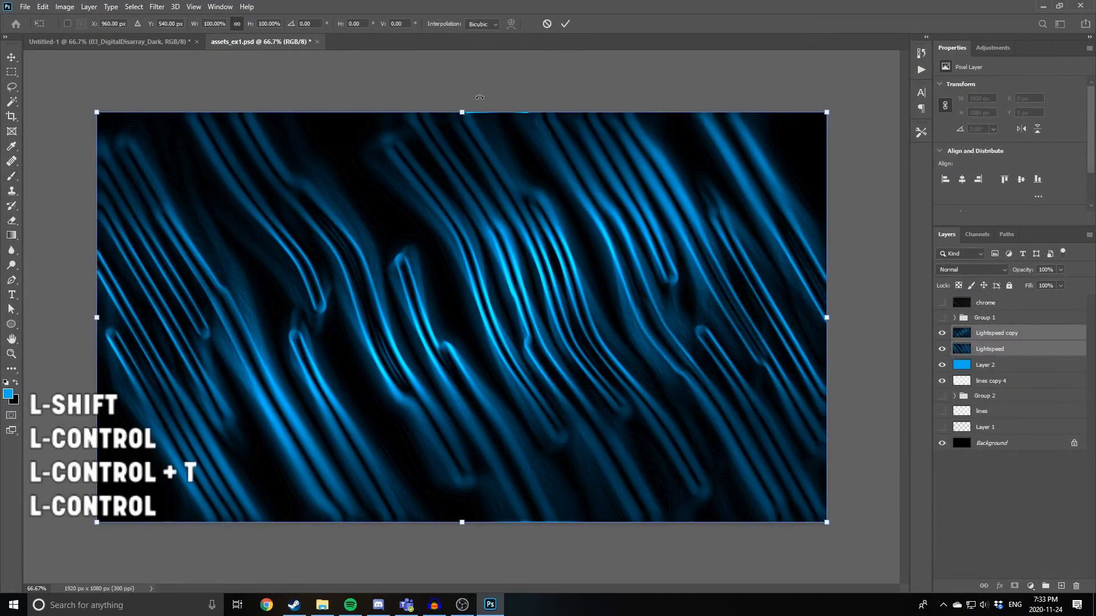
pyautogui.moveTo(466, 106); pyautogui.dragTo(466, 100)
pyautogui.press('Return')
# - Set the Lightspeed copy layer's blend mode to Lighten, compare it with the layer hidden, and lower its opacity to 90%
pyautogui.keyDown('ctrl'); pyautogui.click(1016, 347); pyautogui.keyUp('ctrl')
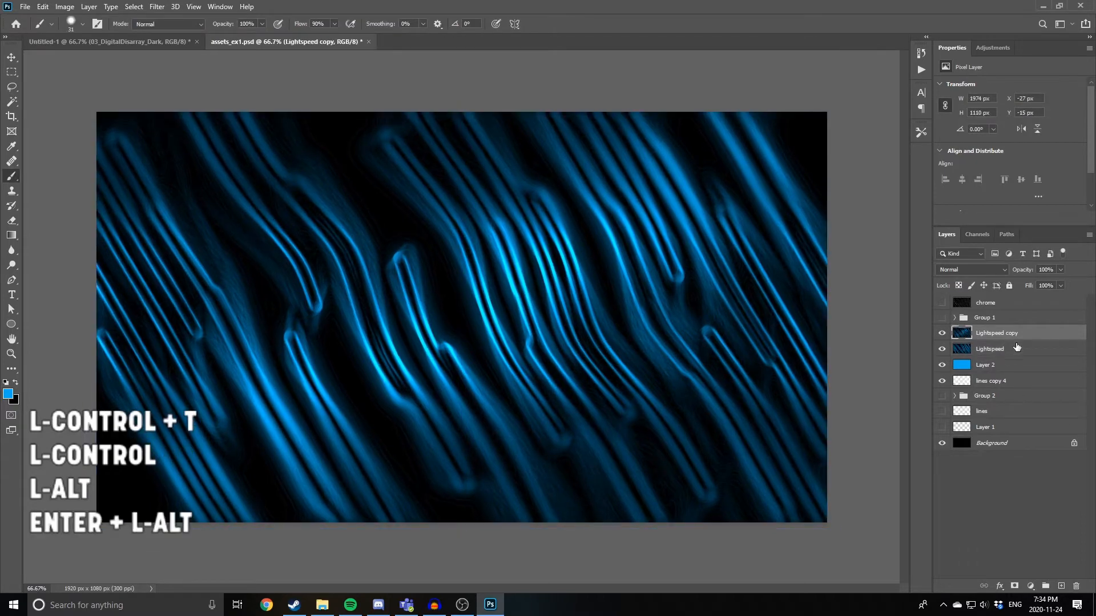
pyautogui.click(947, 271)
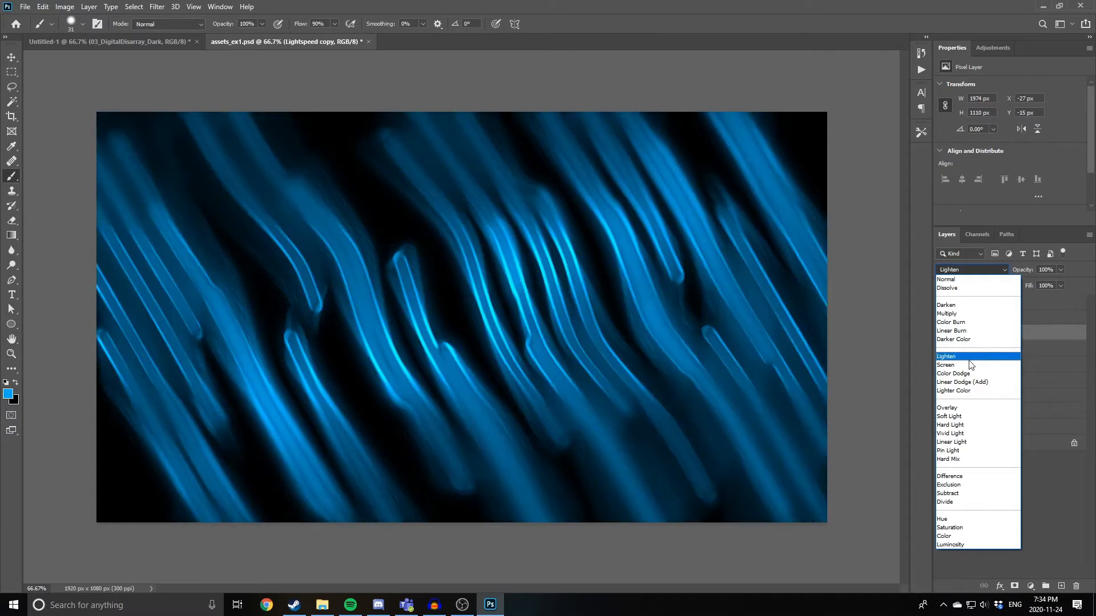
pyautogui.click(969, 360)
pyautogui.click(942, 333)
pyautogui.click(942, 334)
pyautogui.moveTo(1025, 272); pyautogui.dragTo(1020, 272)
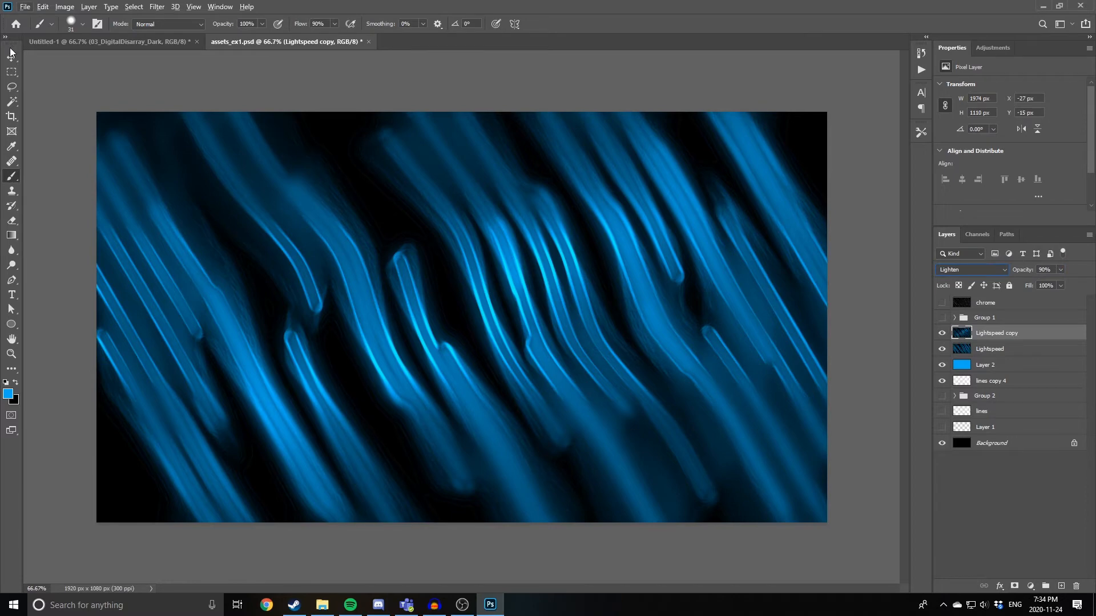
# - Merge the Lightspeed and Lightspeed copy layers into one layer named lightspeed and move it above Group 1
pyautogui.keyDown('shift'); pyautogui.click(1012, 349); pyautogui.keyUp('shift')
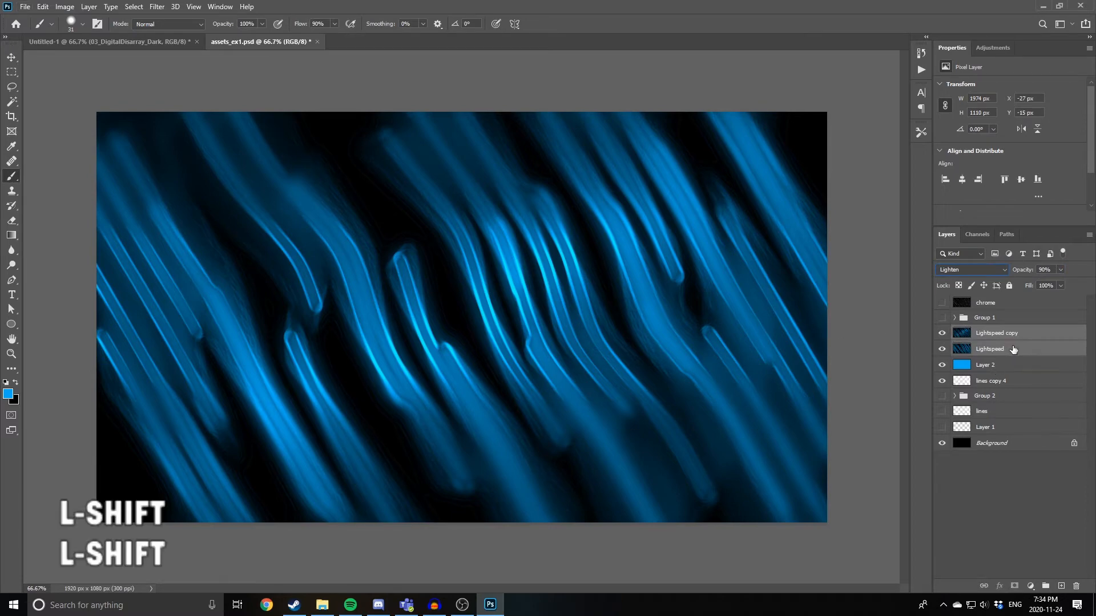
pyautogui.hotkey('ctrl', 'e')
pyautogui.doubleClick(996, 333)
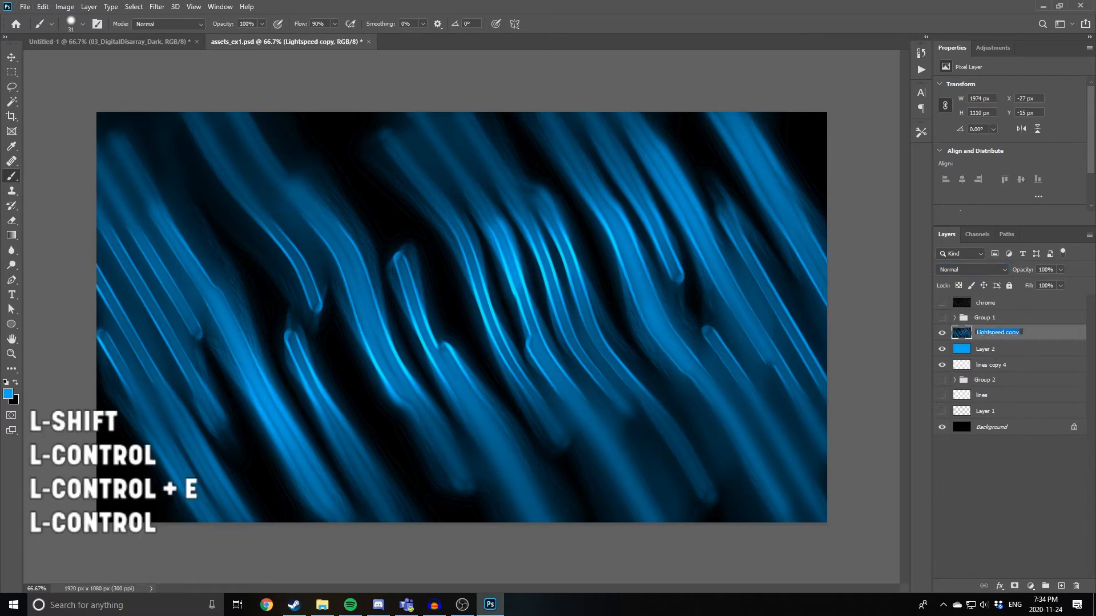
pyautogui.write('lightspeed')
pyautogui.press('Return')
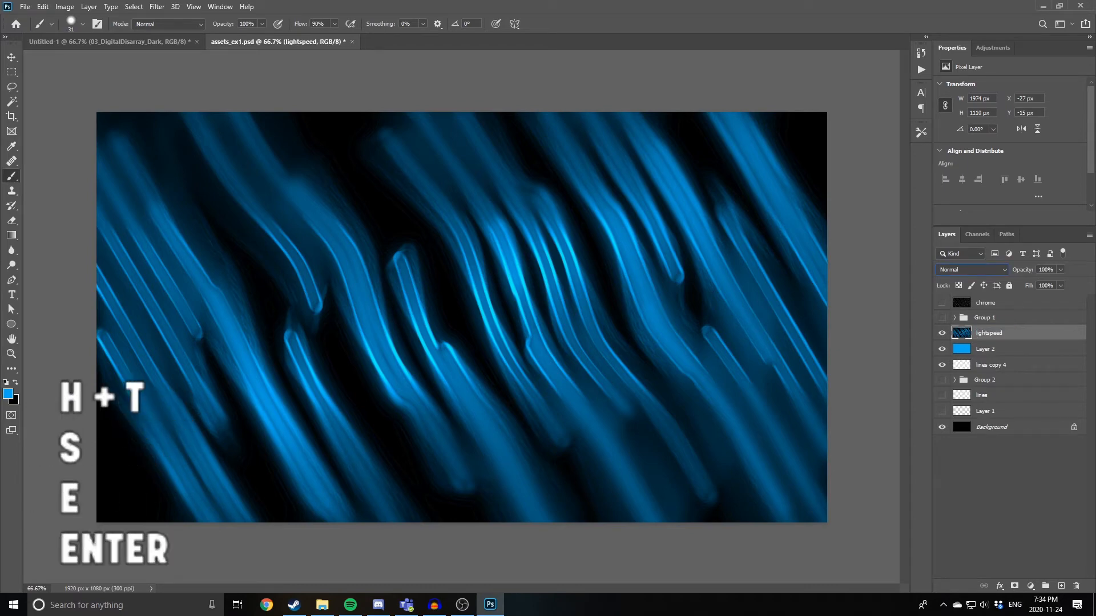
pyautogui.moveTo(994, 337); pyautogui.dragTo(996, 318)
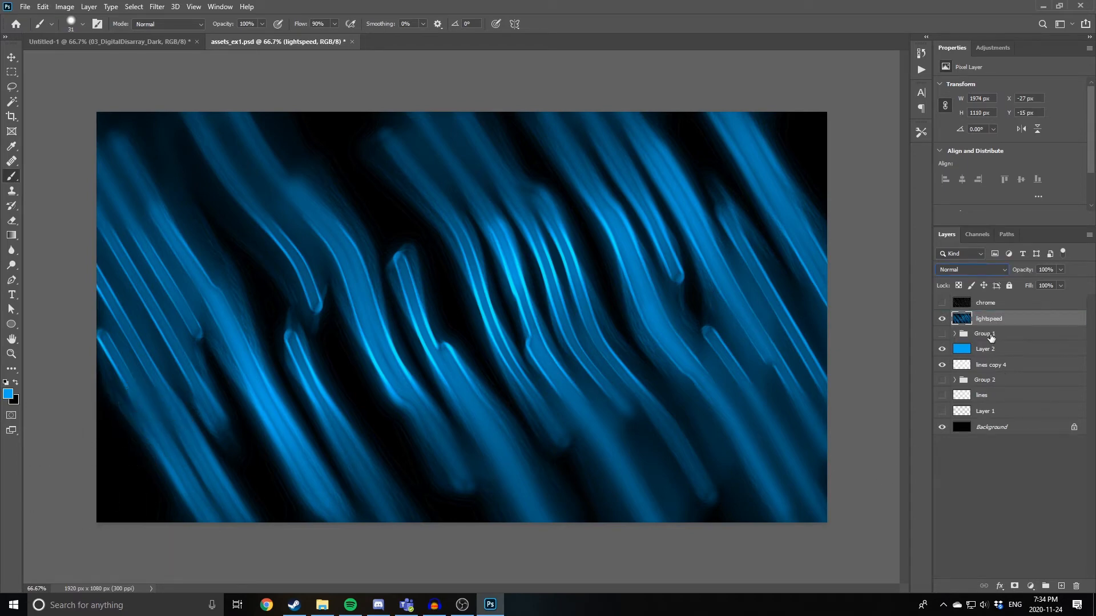
# - Duplicate the lightspeed layer and preview the Patchwork filter on the copy with square size 10 and relief 18
pyautogui.hotkey('ctrl', 'j')
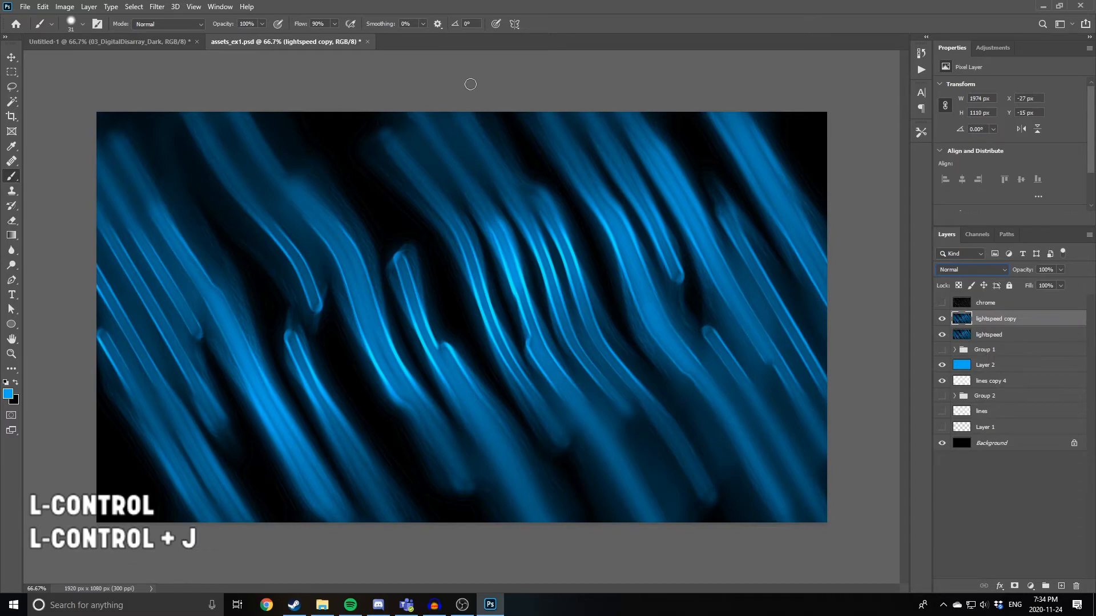
pyautogui.click(152, 8)
pyautogui.click(177, 52)
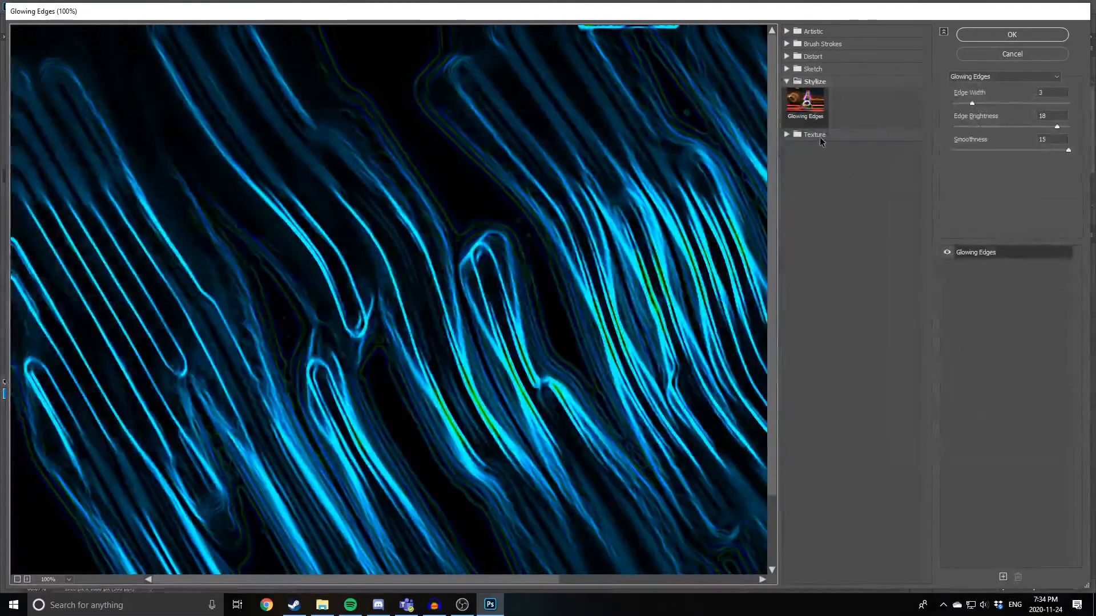
pyautogui.click(813, 134)
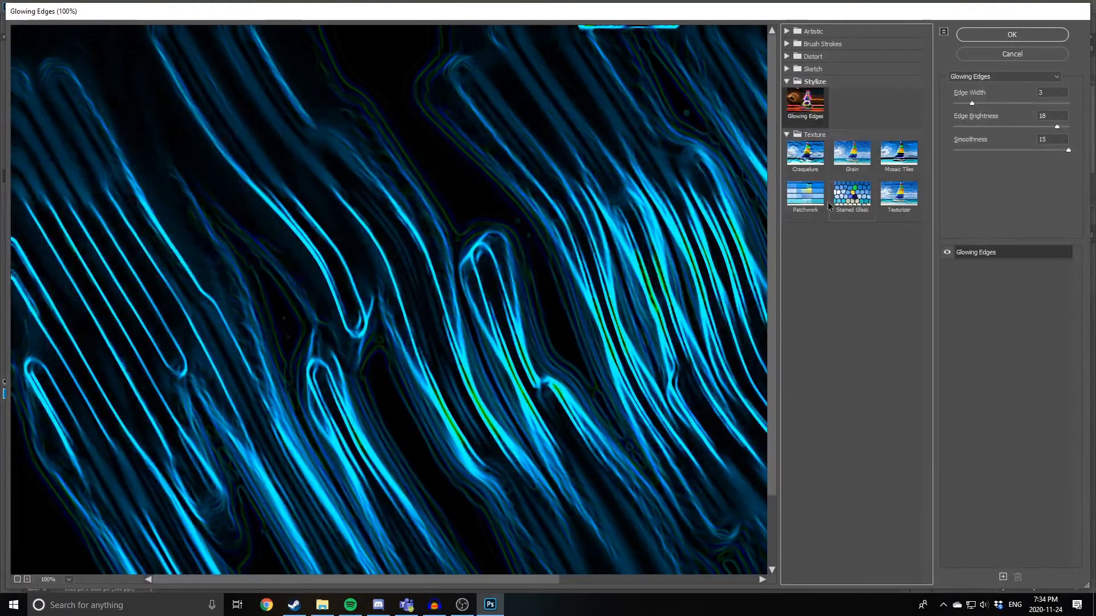
pyautogui.click(813, 212)
pyautogui.moveTo(538, 285); pyautogui.dragTo(404, 212)
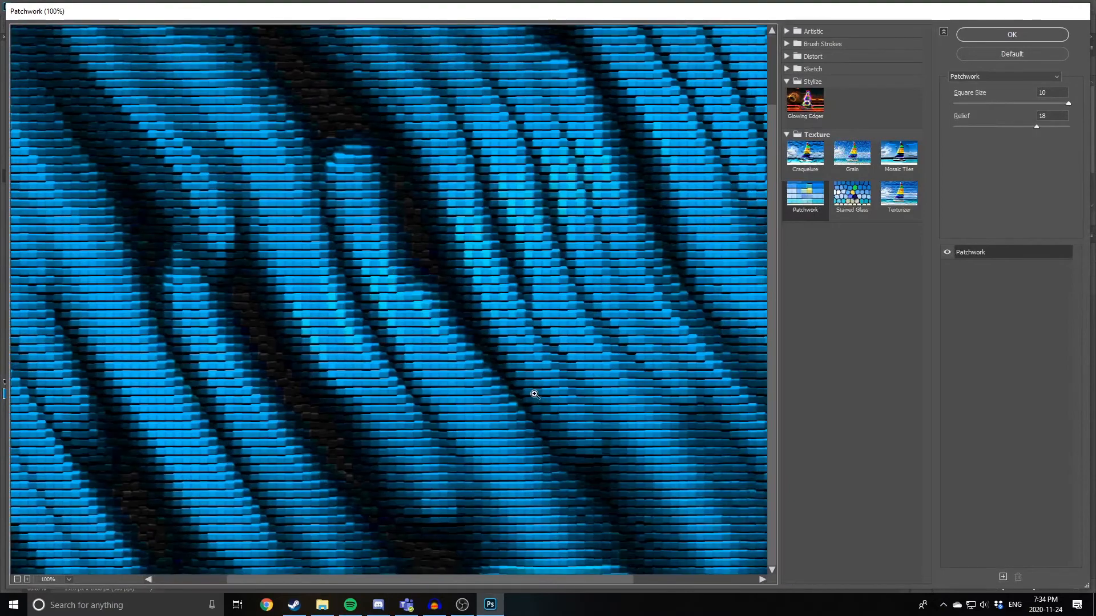
pyautogui.keyDown('ctrl'); pyautogui.keyDown('alt'); pyautogui.click(535, 395); pyautogui.keyUp('alt'); pyautogui.keyUp('ctrl')
pyautogui.keyDown('ctrl'); pyautogui.keyDown('alt'); pyautogui.click(535, 395); pyautogui.keyUp('alt'); pyautogui.keyUp('ctrl')
pyautogui.keyDown('ctrl'); pyautogui.click(201, 295); pyautogui.keyUp('ctrl')
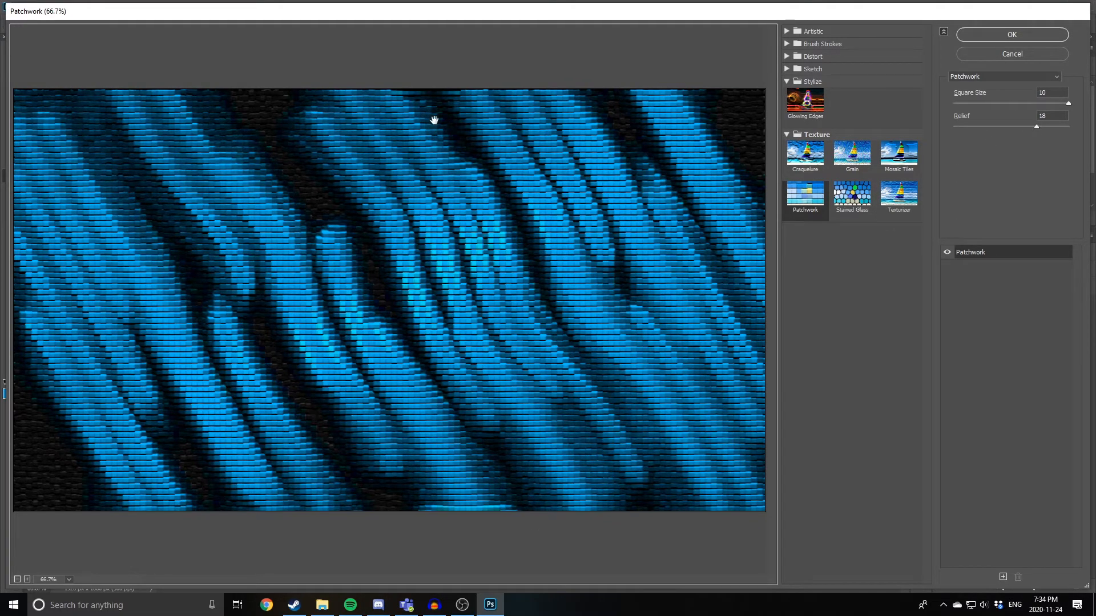
# - Try the Burlap and Canvas textures in Texturizer, and apply it to the lightspeed copy with Brick, 200% scaling and relief 6
pyautogui.click(899, 207)
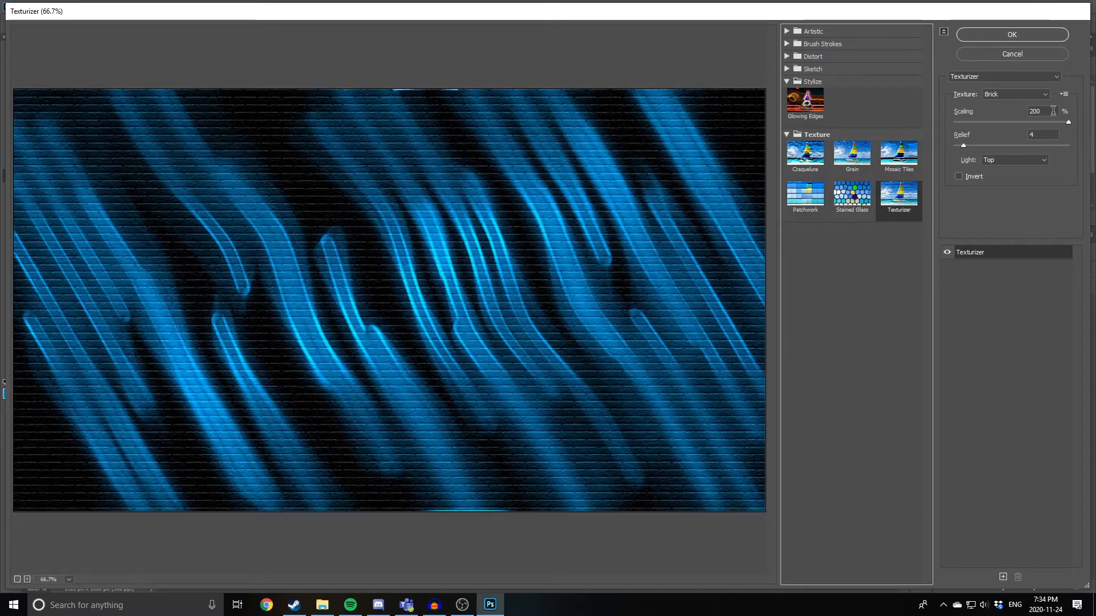
pyautogui.click(997, 95)
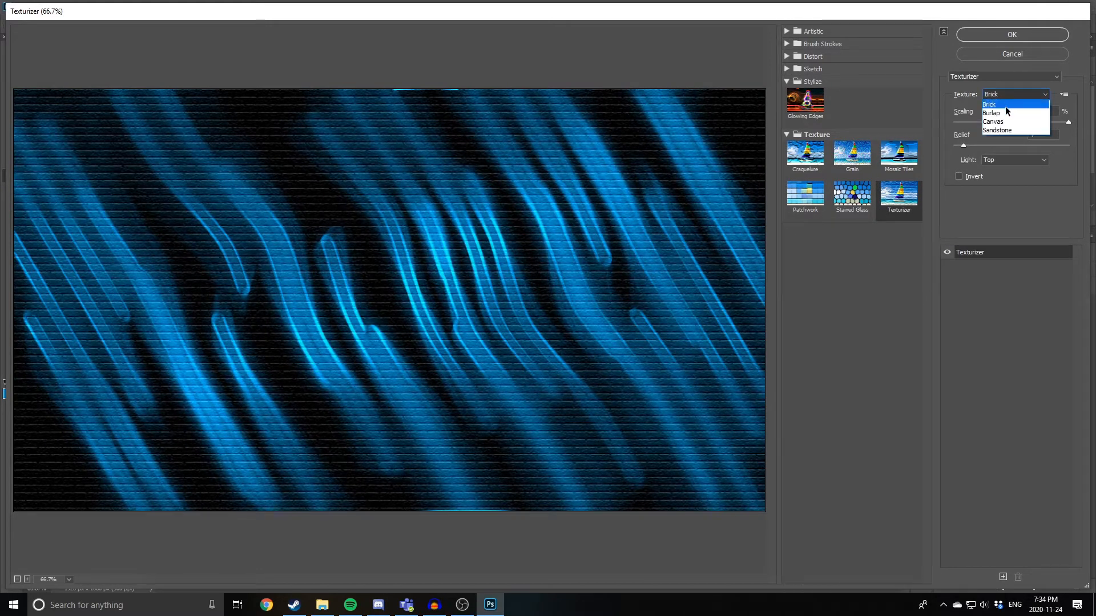
pyautogui.click(1006, 108)
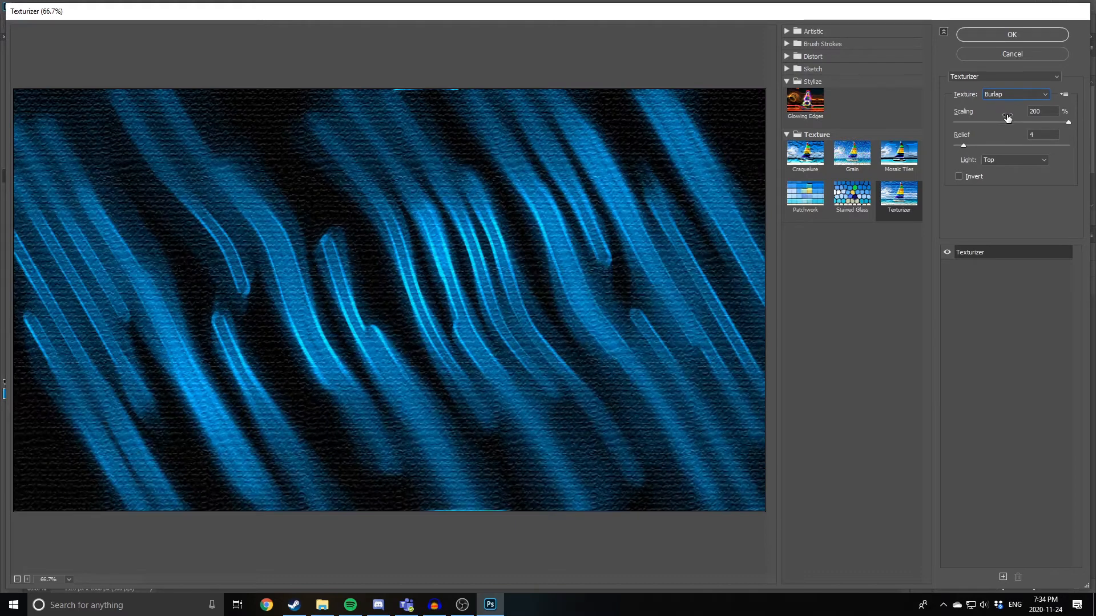
pyautogui.click(1004, 98)
pyautogui.click(1004, 121)
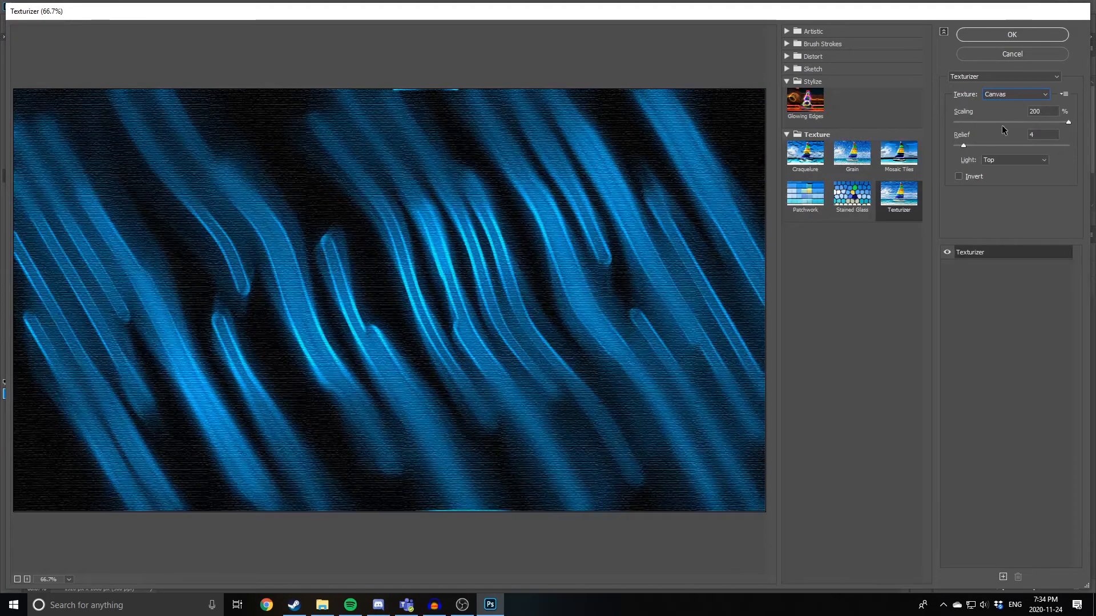
pyautogui.click(1005, 99)
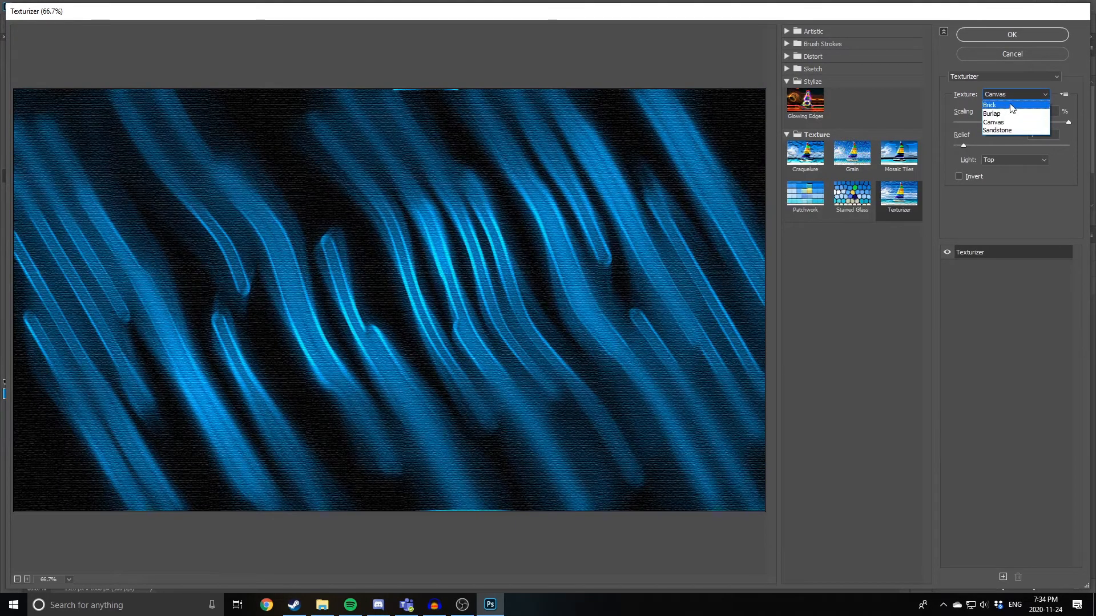
pyautogui.click(1008, 102)
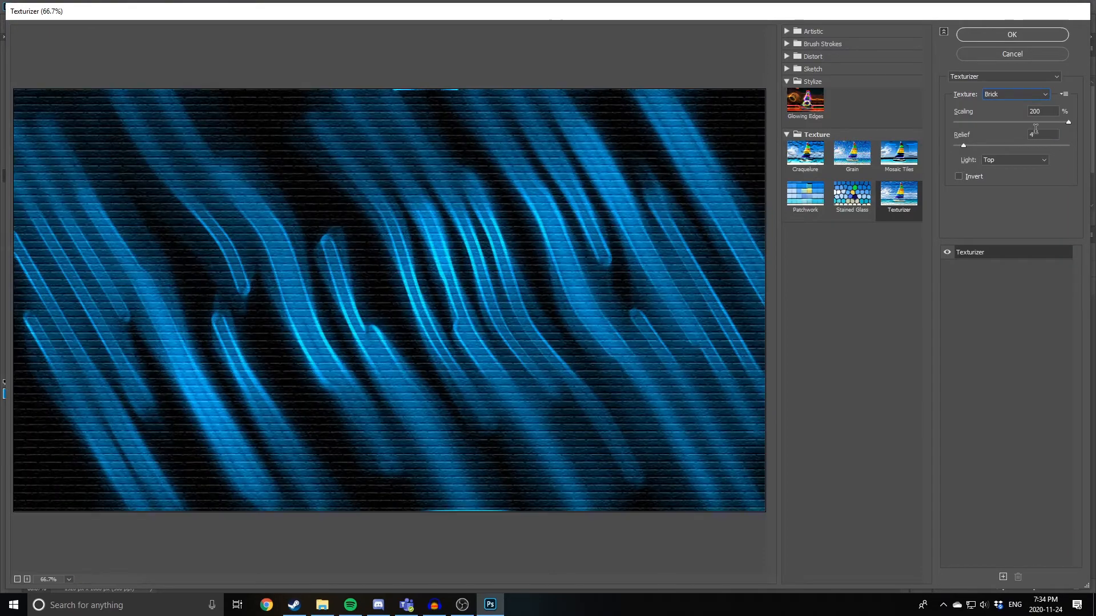
pyautogui.moveTo(964, 143); pyautogui.dragTo(968, 142)
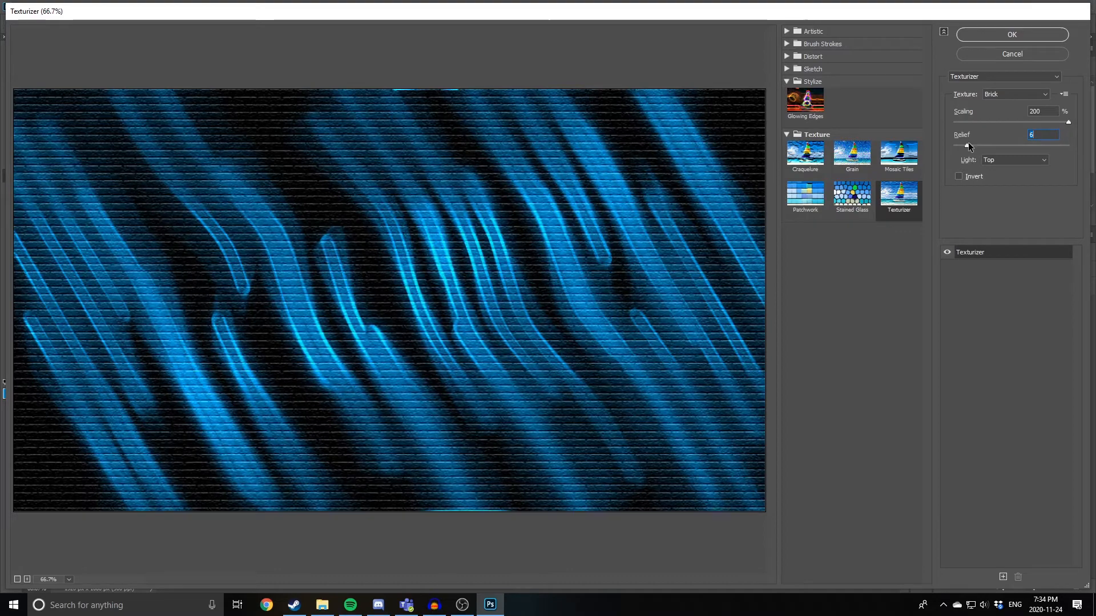
pyautogui.click(995, 40)
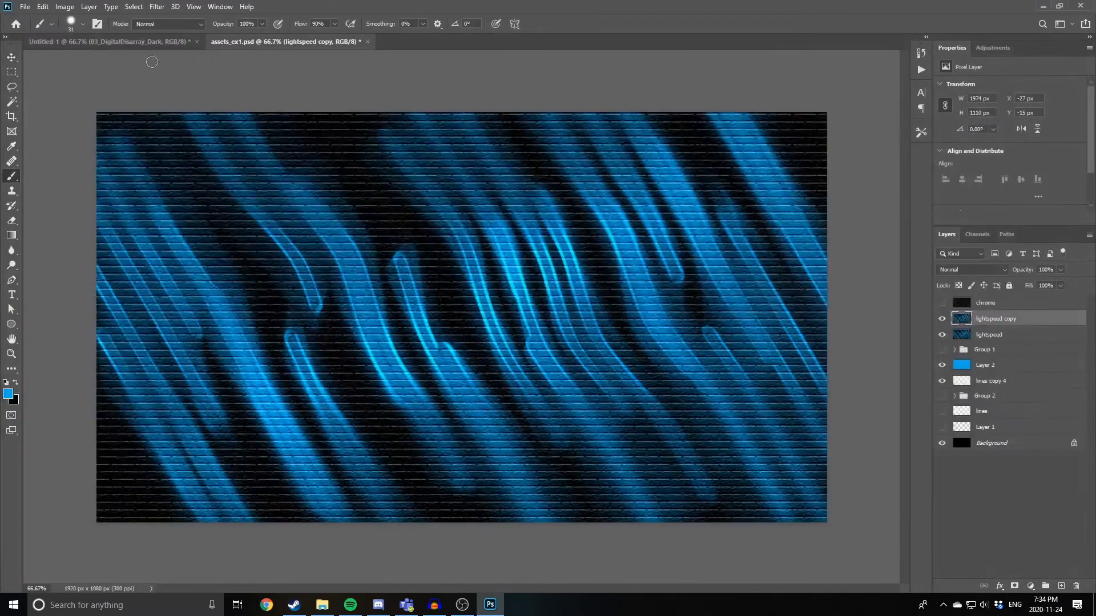
# - Examine the 03_DigitalDisarray_Dark texture closely in the Untitled-1 reference document, and return to assets_ex1.psd
pyautogui.click(123, 37)
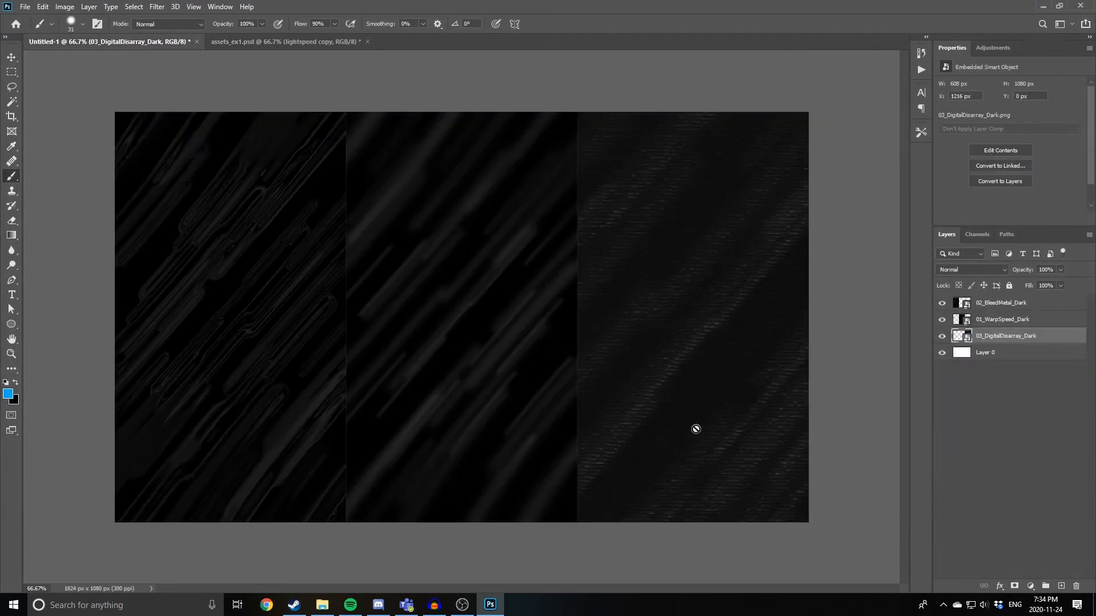
pyautogui.scroll(3, 636, 388)
pyautogui.scroll(4, 633, 384)
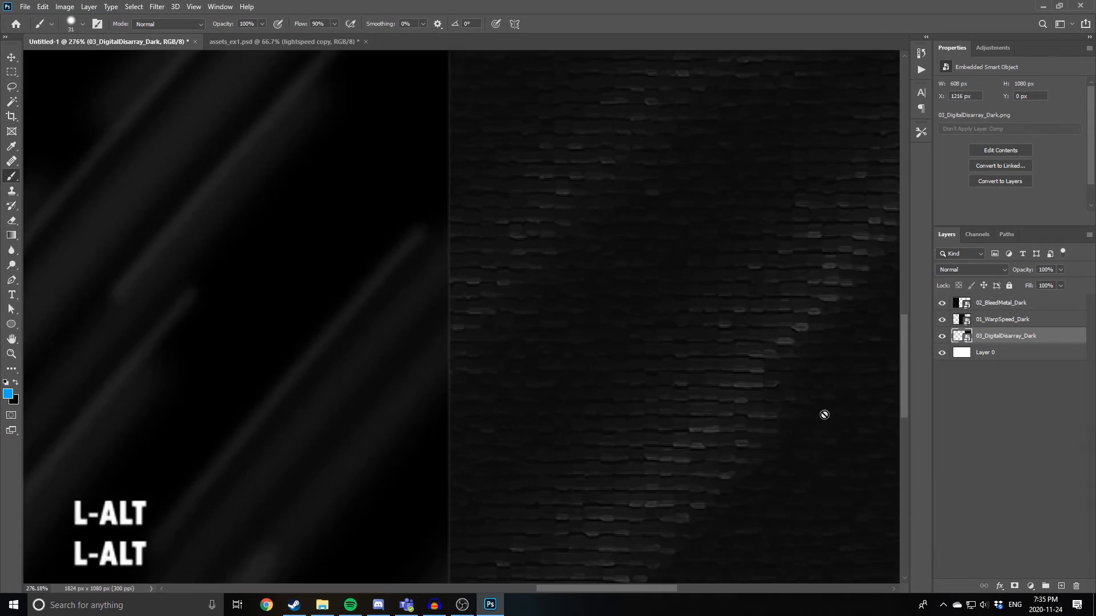
pyautogui.press('alt')
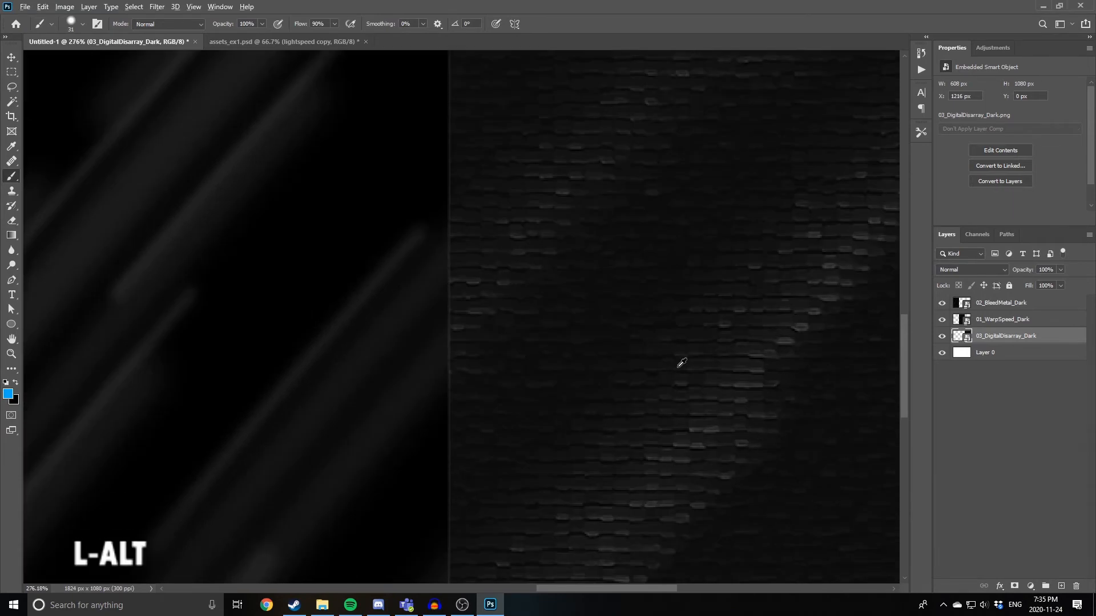
pyautogui.scroll(-8, 724, 394)
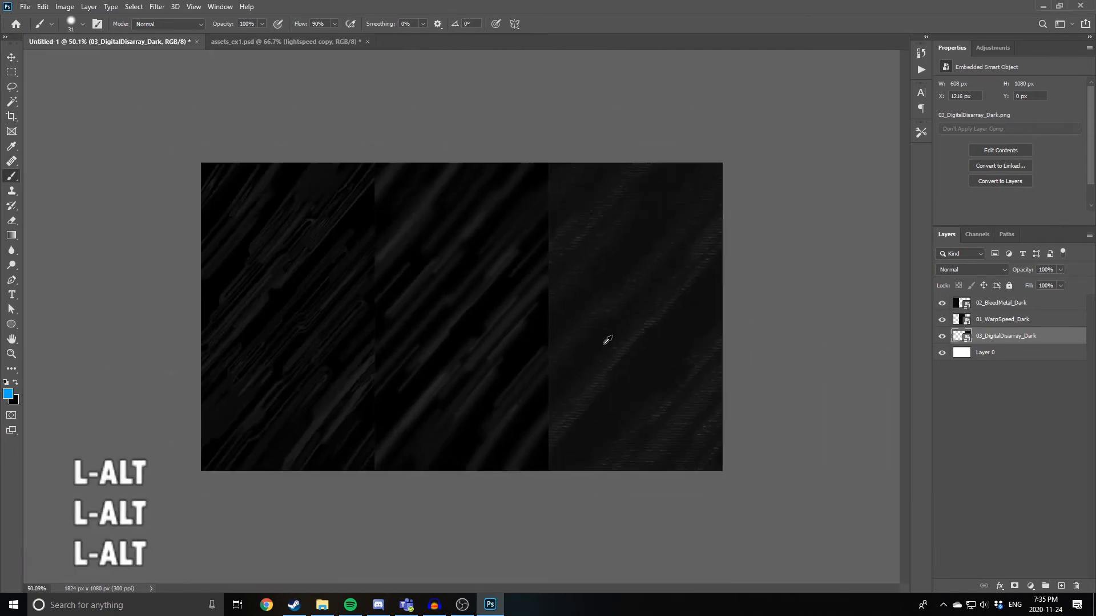
pyautogui.scroll(3, 594, 338)
pyautogui.click(249, 39)
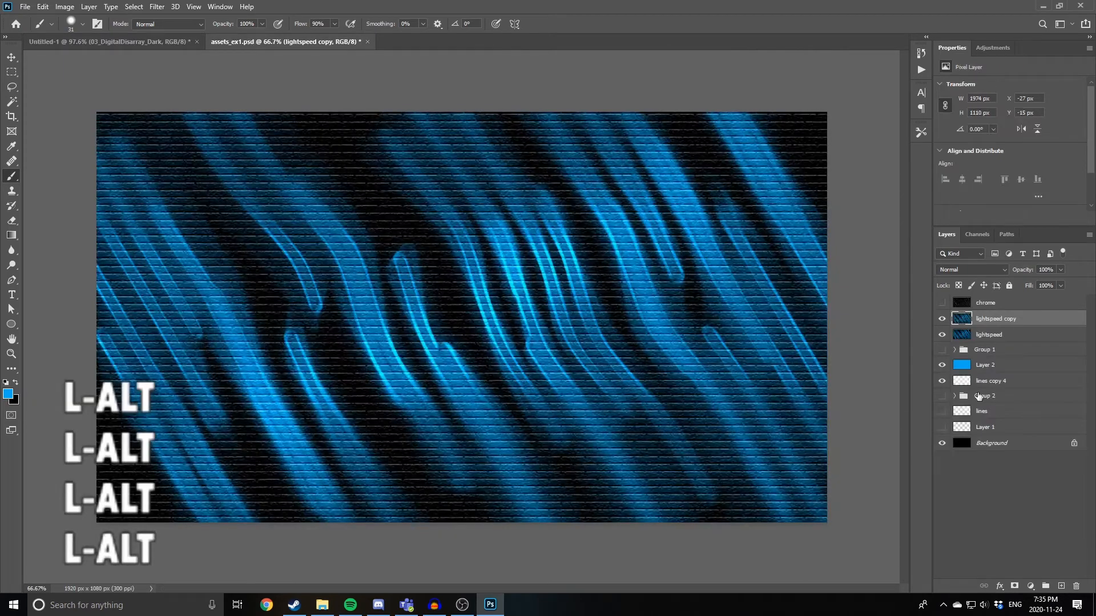
# - Duplicate the brick-textured layer and apply Glowing Edges to the duplicate with edge width 3, edge brightness 18 and smoothness 15
pyautogui.press('ctrl')
pyautogui.hotkey('ctrl', 'j')
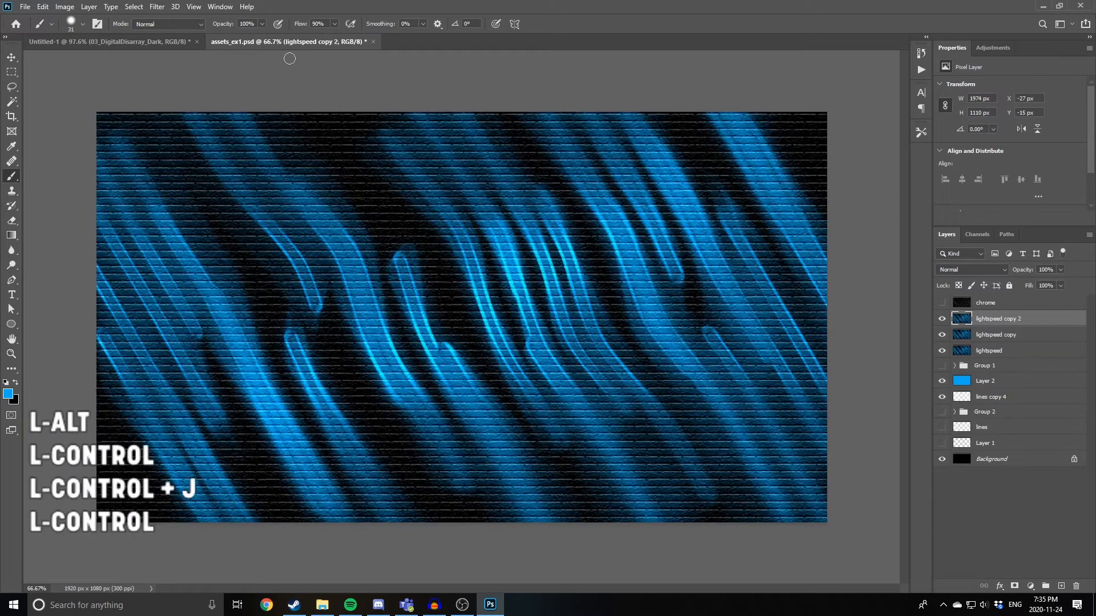
pyautogui.click(157, 6)
pyautogui.click(171, 50)
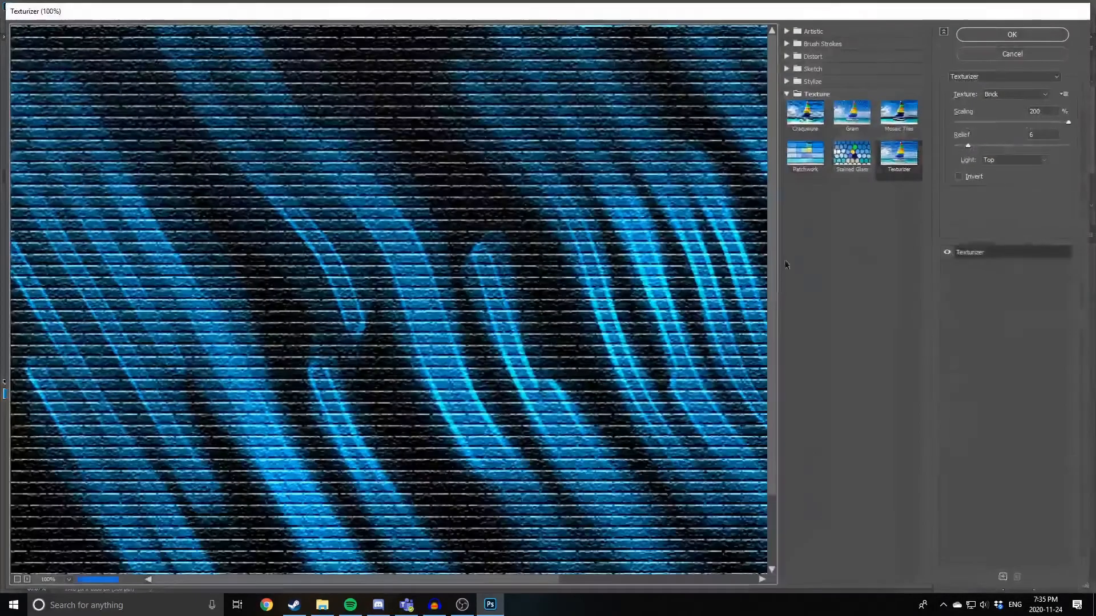
pyautogui.click(813, 81)
pyautogui.click(809, 106)
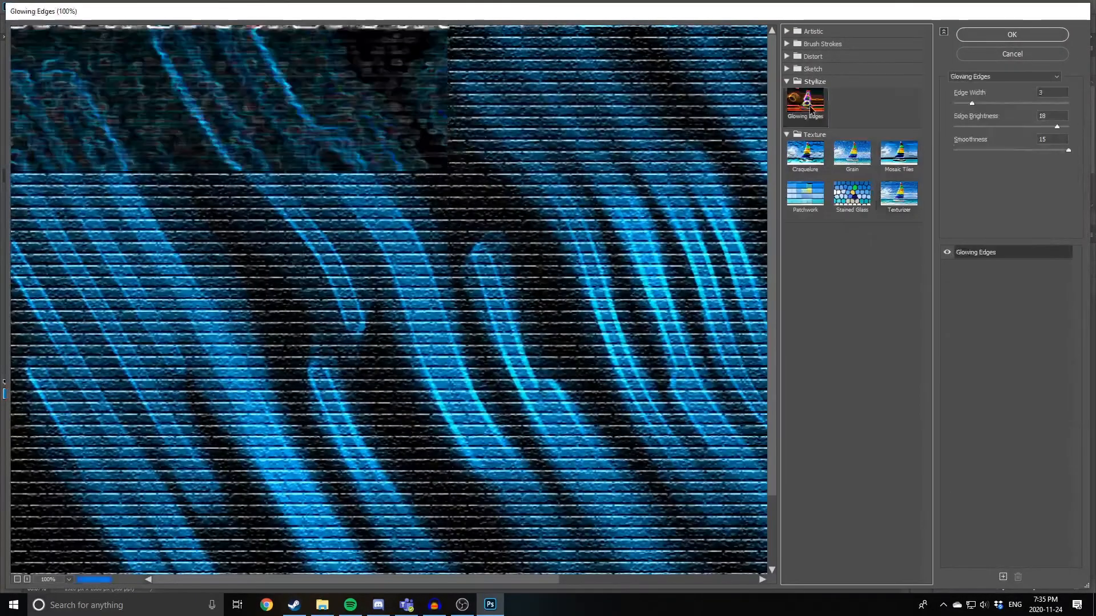
pyautogui.click(992, 39)
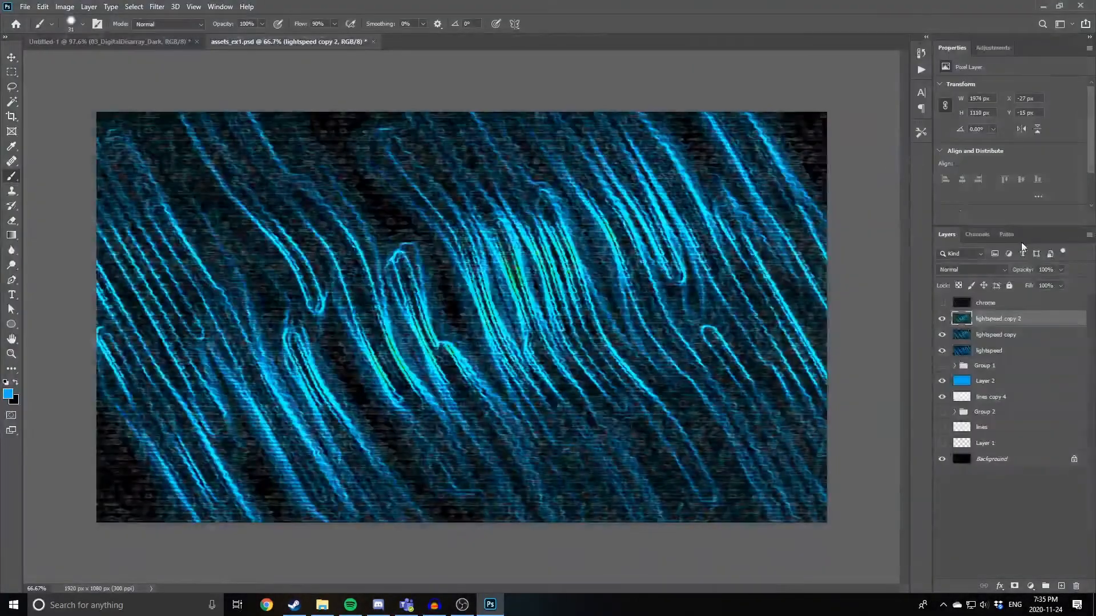
# - Set the lightspeed copy 2 layer's blend mode to Screen, lower its opacity to 82%, and compare with the layer hidden
pyautogui.click(962, 269)
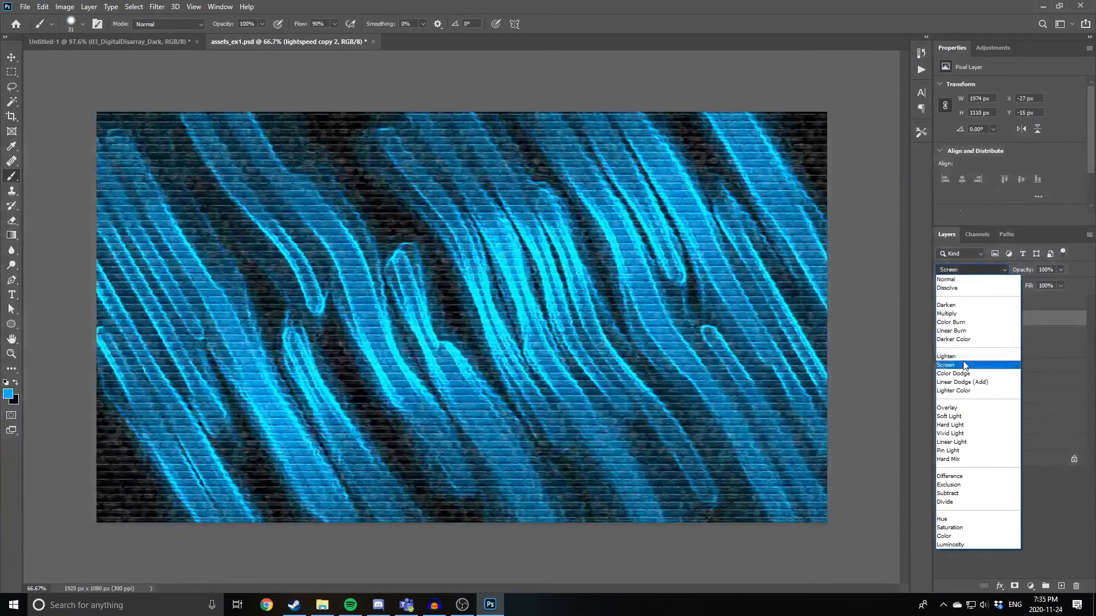
pyautogui.click(964, 365)
pyautogui.click(940, 321)
pyautogui.click(940, 321)
pyautogui.moveTo(1024, 272); pyautogui.dragTo(1004, 274)
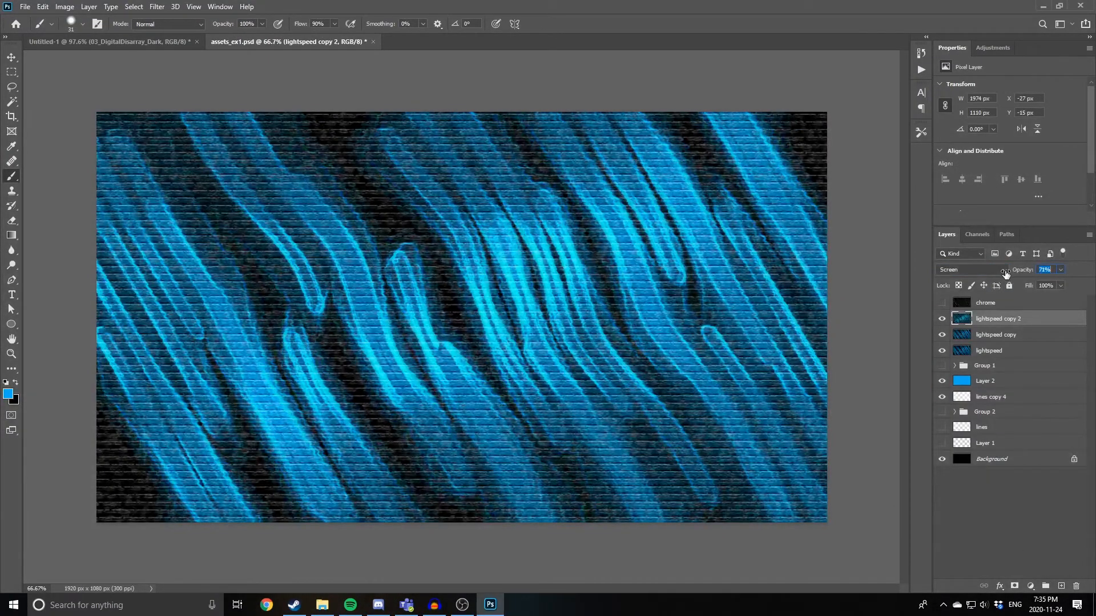
pyautogui.click(941, 321)
pyautogui.click(941, 321)
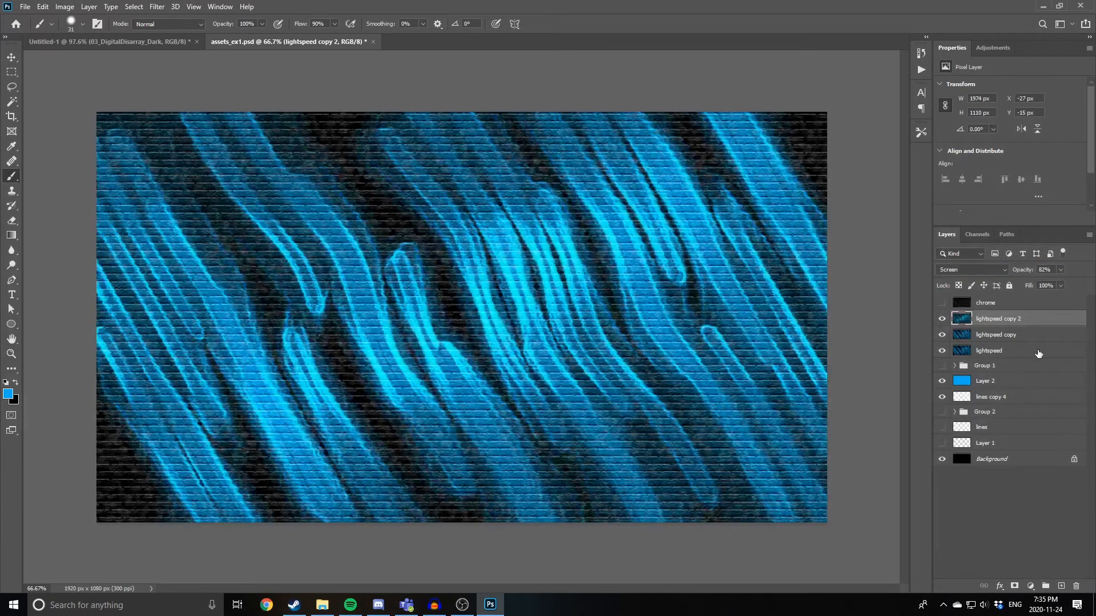
# - Rename the lightspeed copy 2 layer to lightspeed v1 and the lightspeed copy layer to lightspeed
pyautogui.doubleClick(1006, 319)
pyautogui.write('v1')
pyautogui.click(1018, 334)
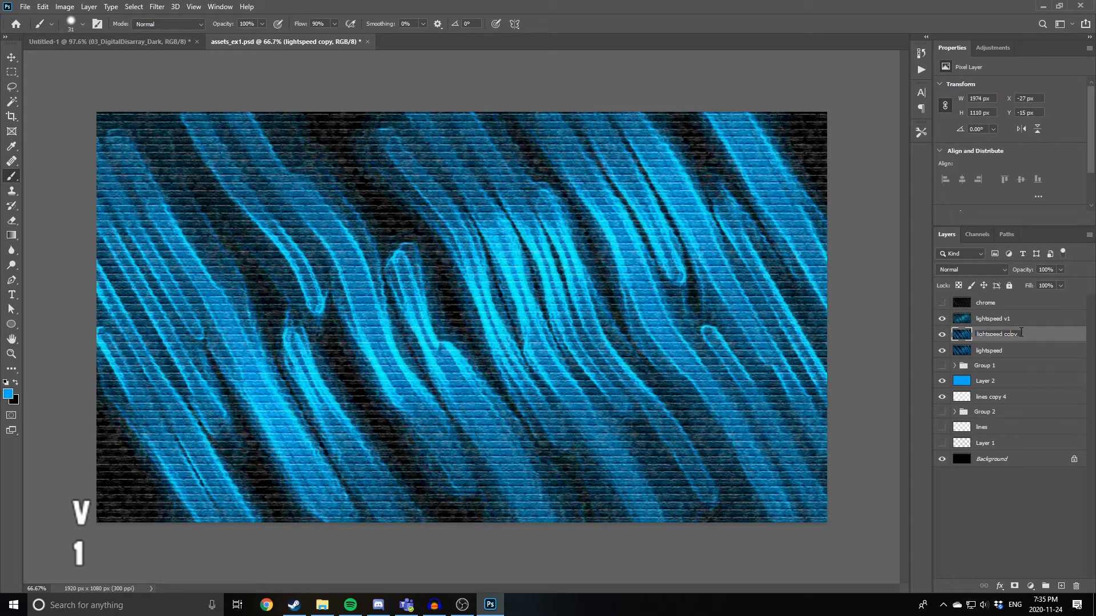
pyautogui.moveTo(1018, 333); pyautogui.dragTo(1004, 335)
pyautogui.press('BackSpace')
pyautogui.press('Return')
pyautogui.click(1004, 354)
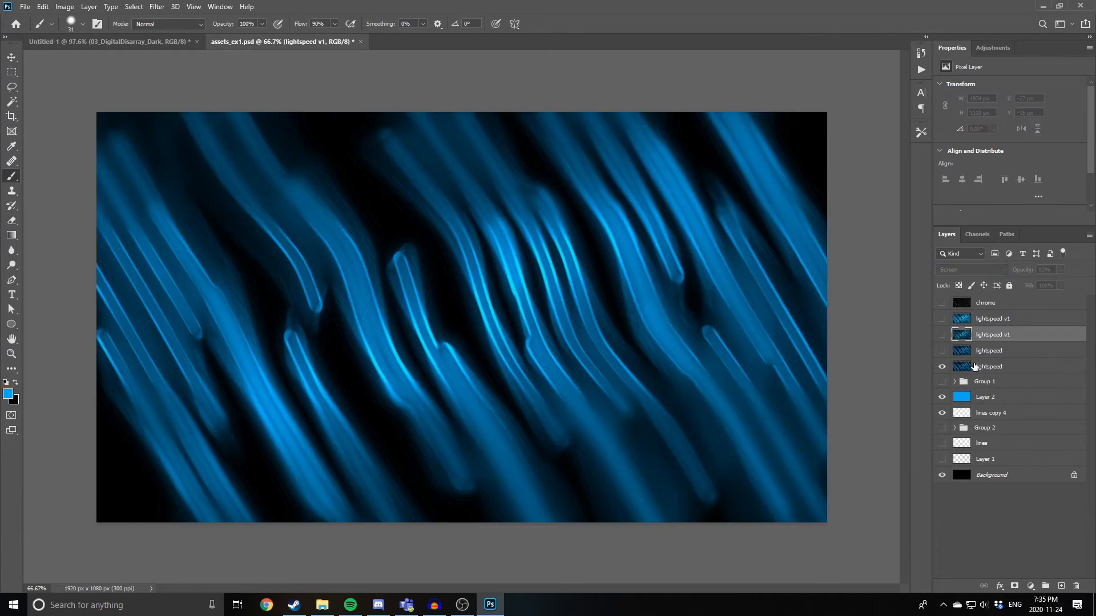
# - Switch to the Move tool and add a new empty layer above the chrome layer
pyautogui.click(974, 366)
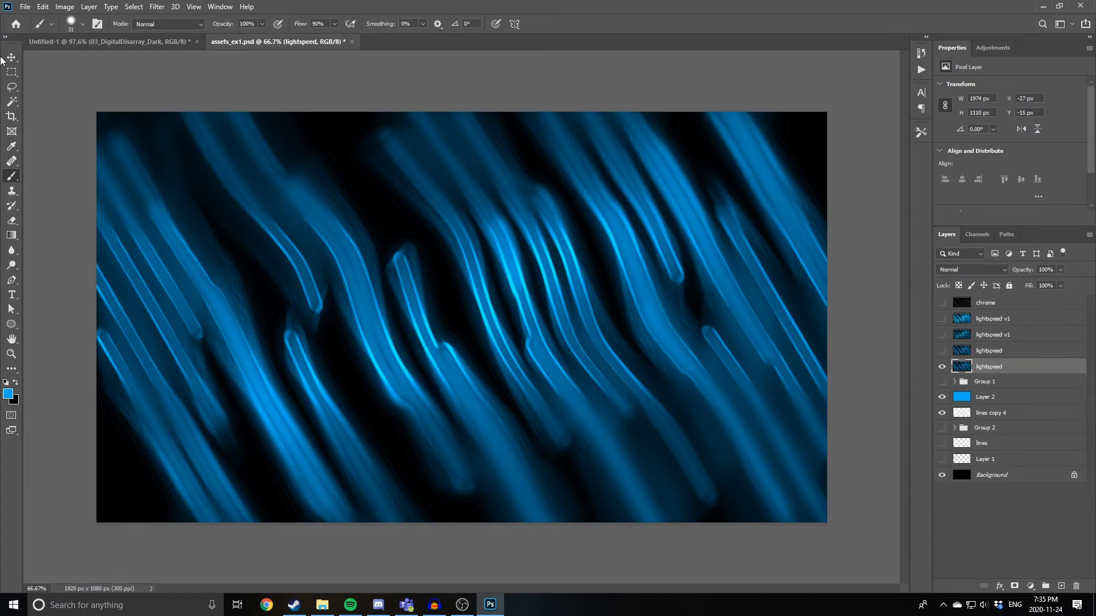
pyautogui.click(12, 57)
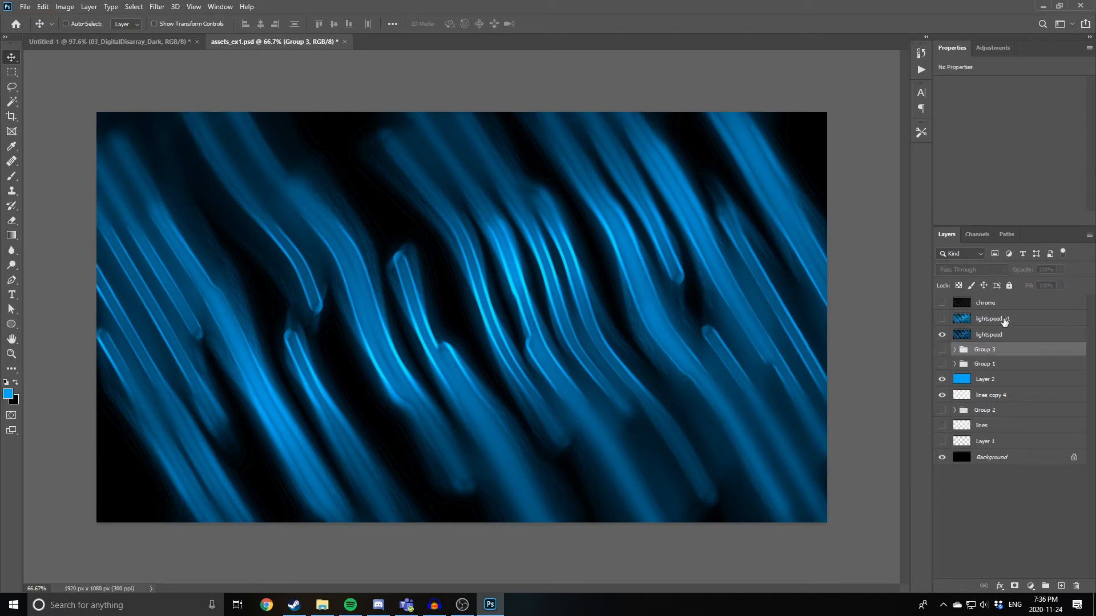
pyautogui.click(986, 307)
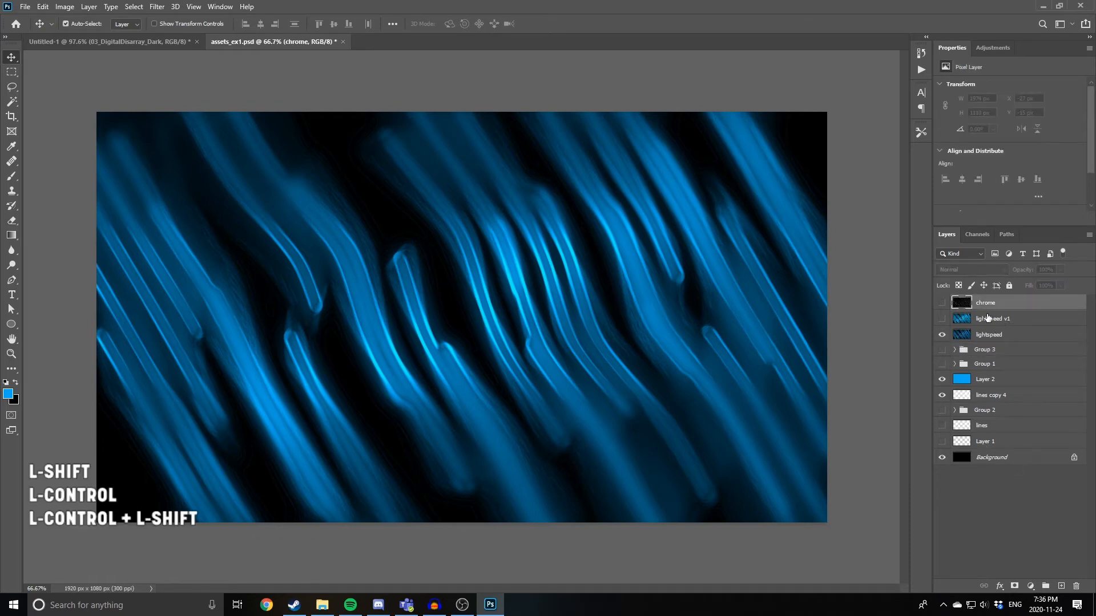
pyautogui.hotkey('ctrl', 'shift', 'n')
pyautogui.press('Return')
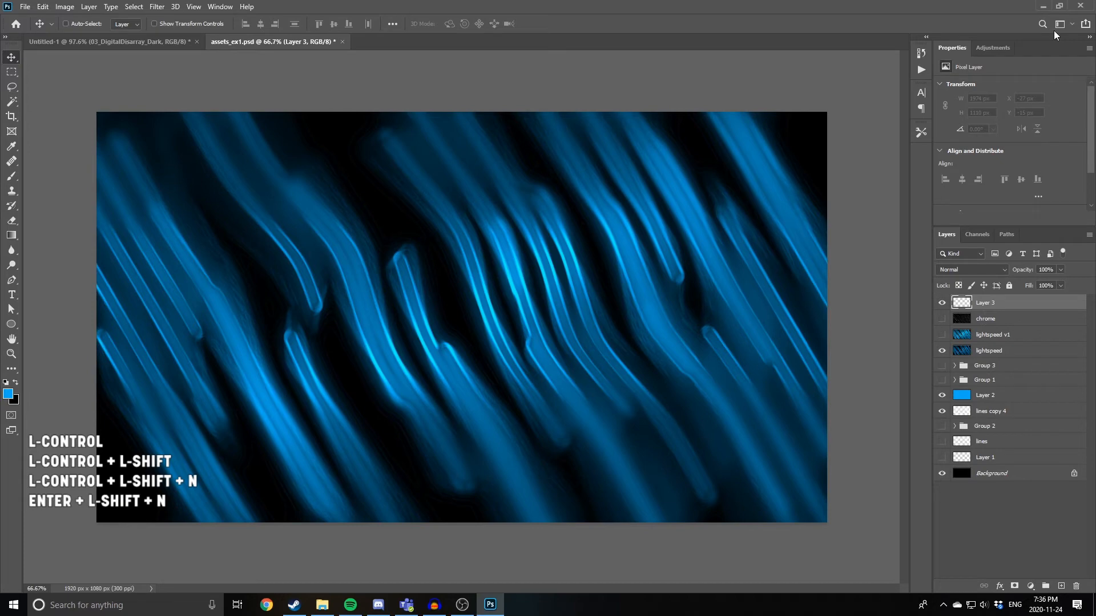
# - Reset the foreground and background colours to black and white and render Clouds on the empty Layer 3
pyautogui.click(6, 382)
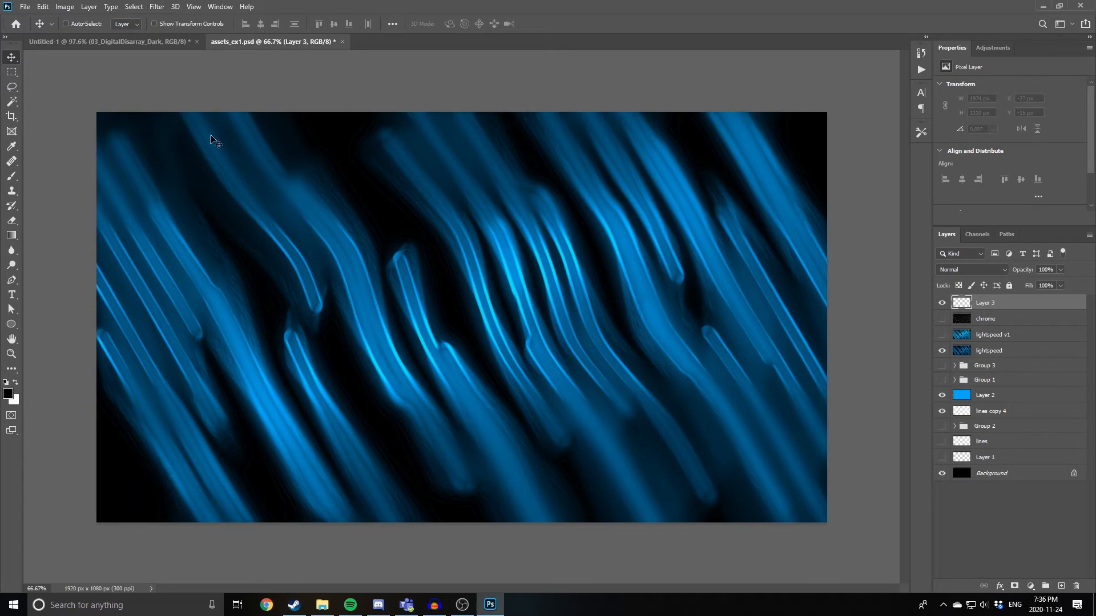
pyautogui.click(142, 7)
pyautogui.moveTo(152, 7)
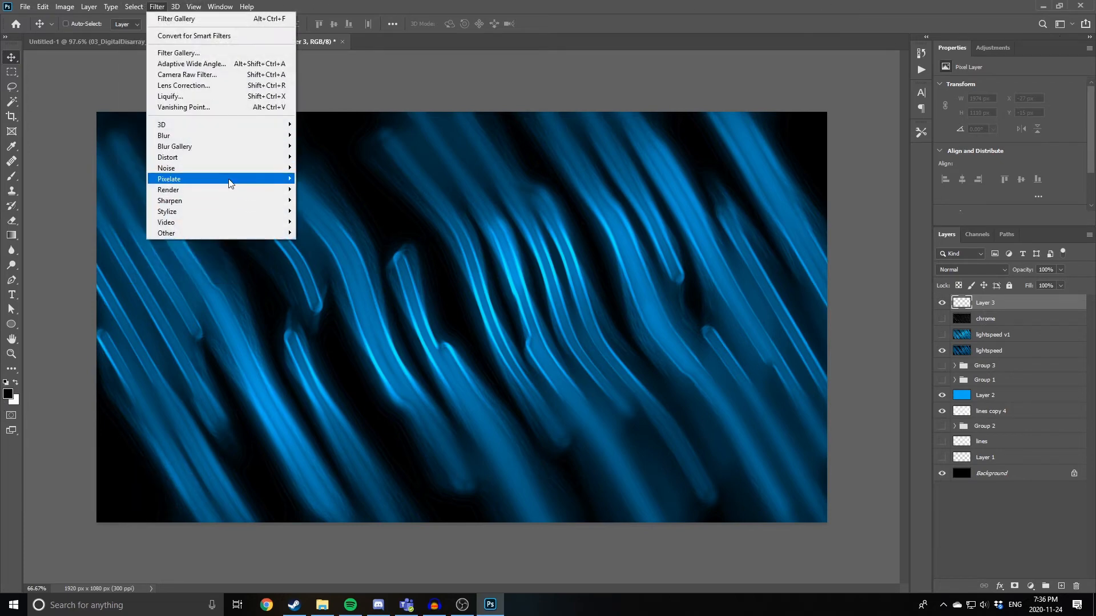
pyautogui.moveTo(221, 172)
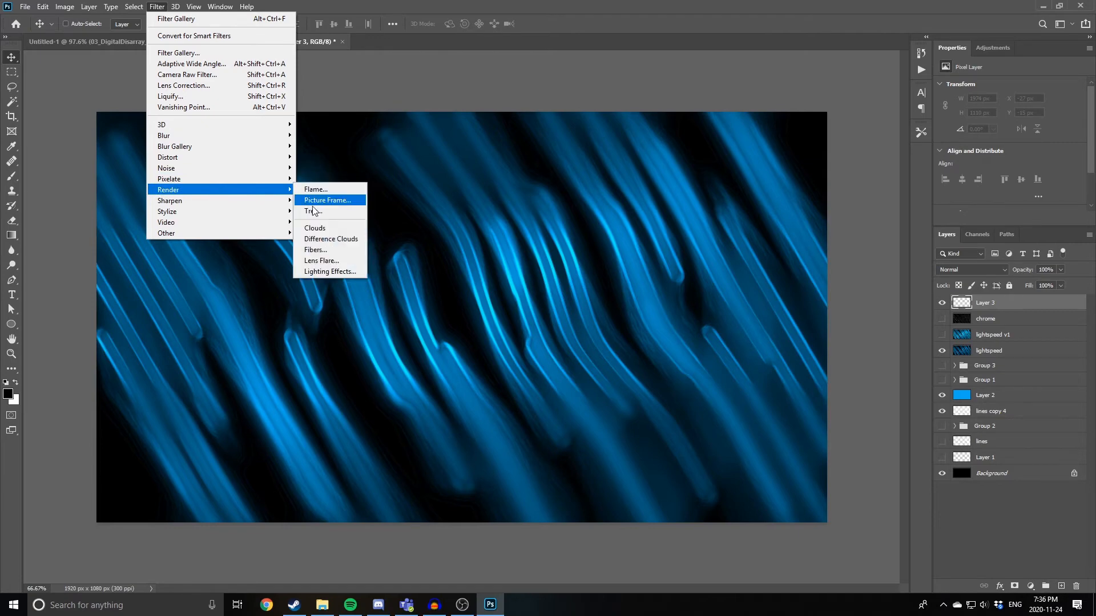
pyautogui.click(317, 227)
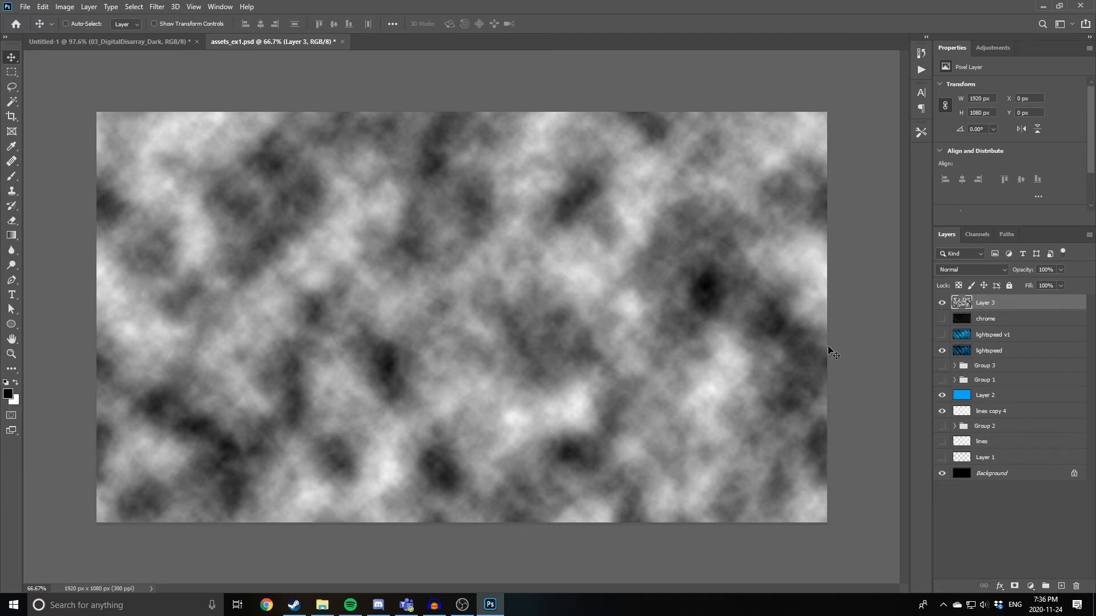
# - Duplicate the clouds layer, hide the original, and apply a Gaussian Blur with a 27.7 pixel radius to the duplicate
pyautogui.hotkey('ctrl', 'j')
pyautogui.click(941, 318)
pyautogui.click(157, 7)
pyautogui.moveTo(206, 139)
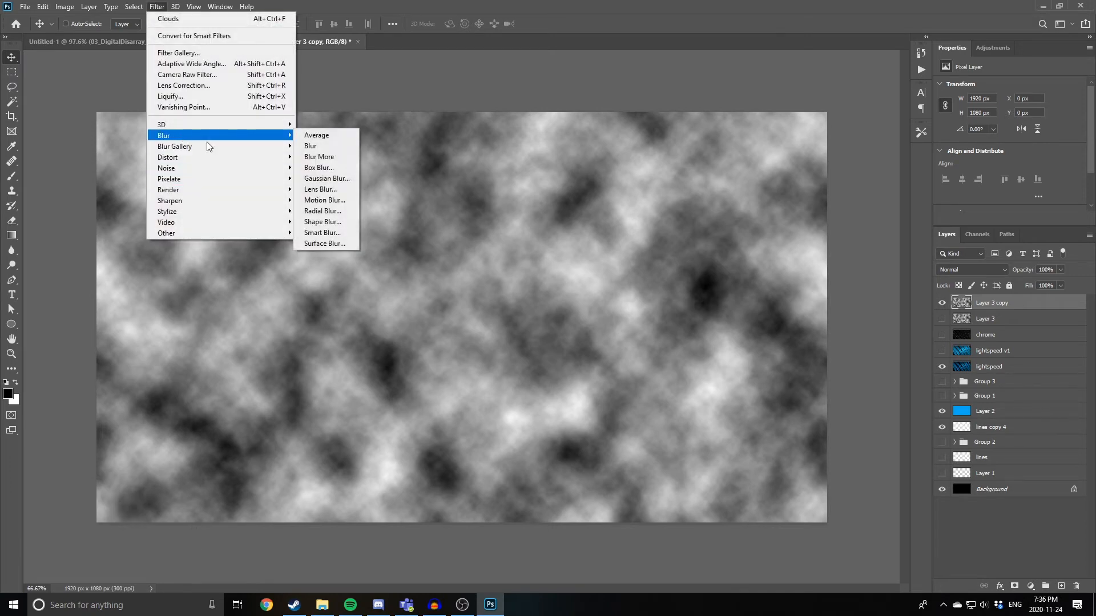
pyautogui.click(348, 178)
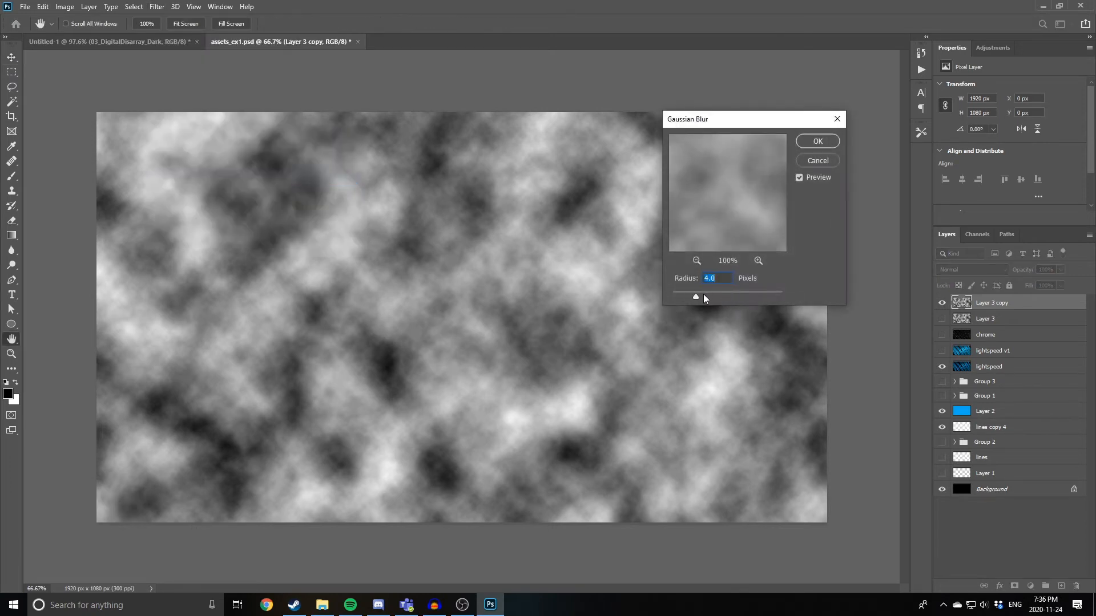
pyautogui.moveTo(714, 293); pyautogui.dragTo(723, 294)
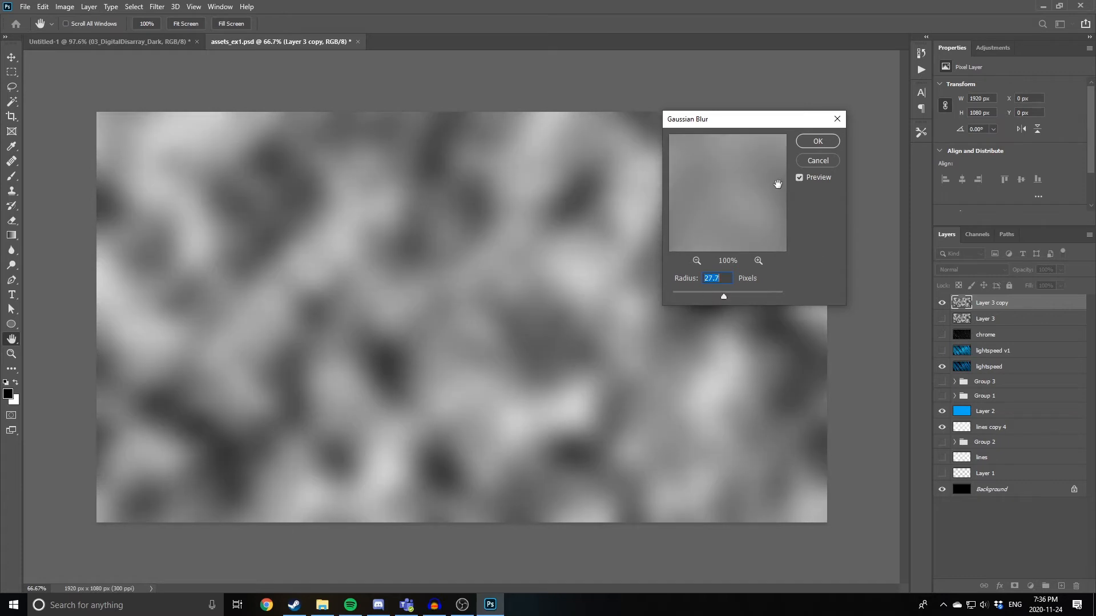
pyautogui.click(810, 143)
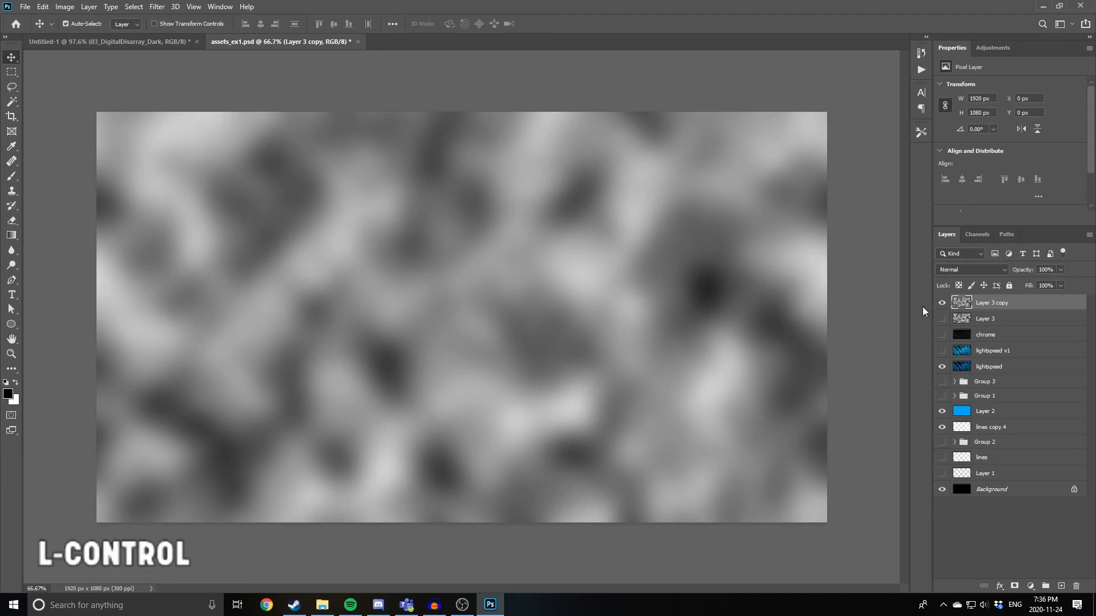
# - Duplicate the blurred clouds layer, hide the original, and posterize the duplicate with 12 levels
pyautogui.hotkey('ctrl', 'j')
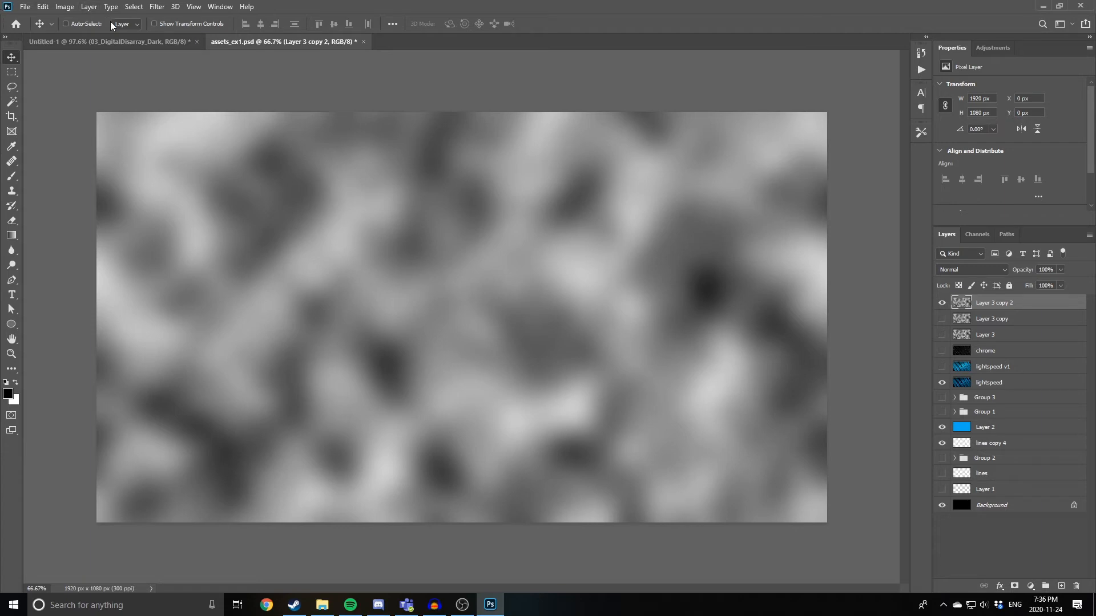
pyautogui.click(111, 7)
pyautogui.moveTo(81, 5)
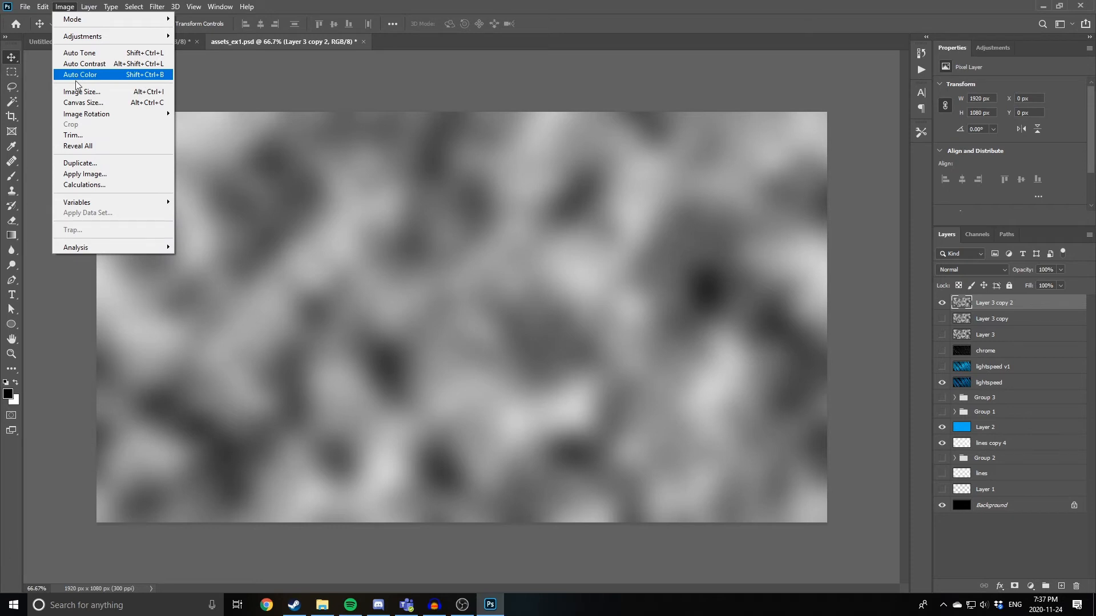
pyautogui.moveTo(102, 37)
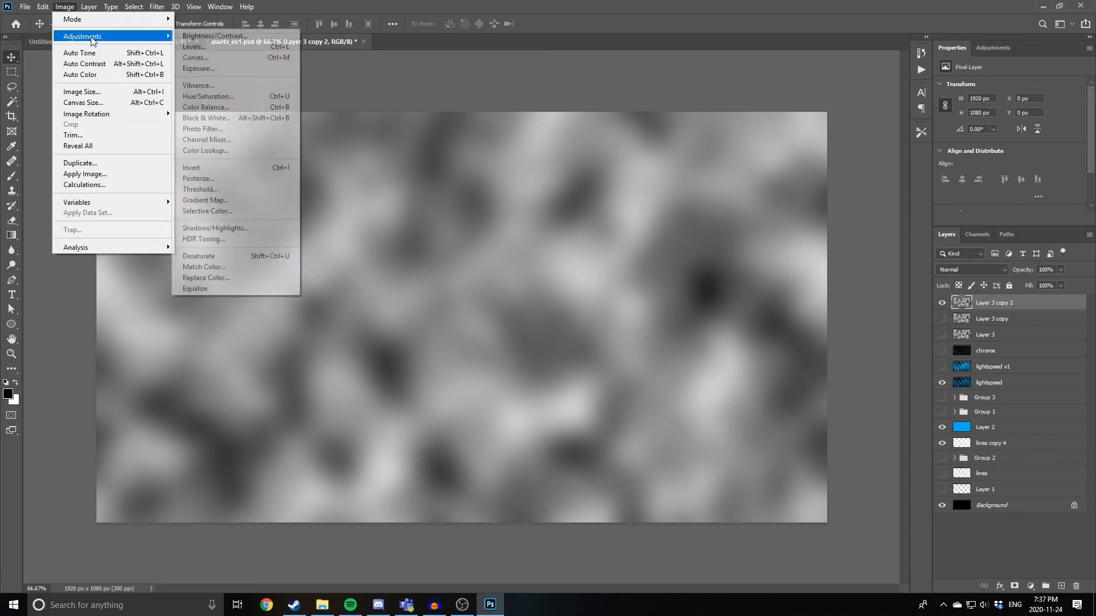
pyautogui.click(219, 178)
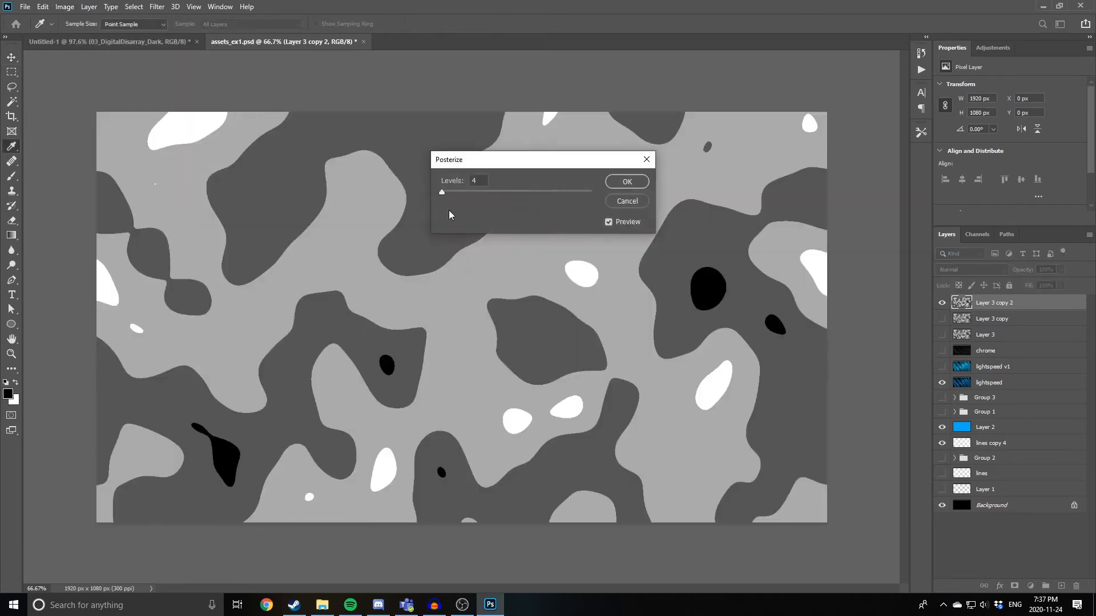
pyautogui.moveTo(464, 191)
pyautogui.mouseDown()
pyautogui.moveTo(506, 194)
pyautogui.moveTo(446, 194)
pyautogui.mouseUp()
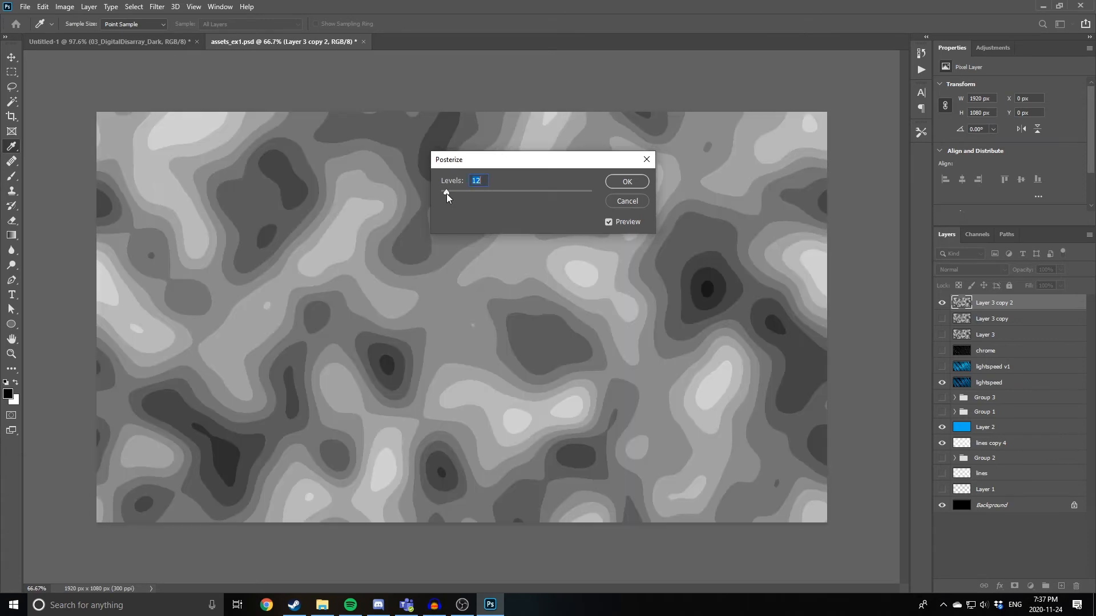
pyautogui.click(620, 183)
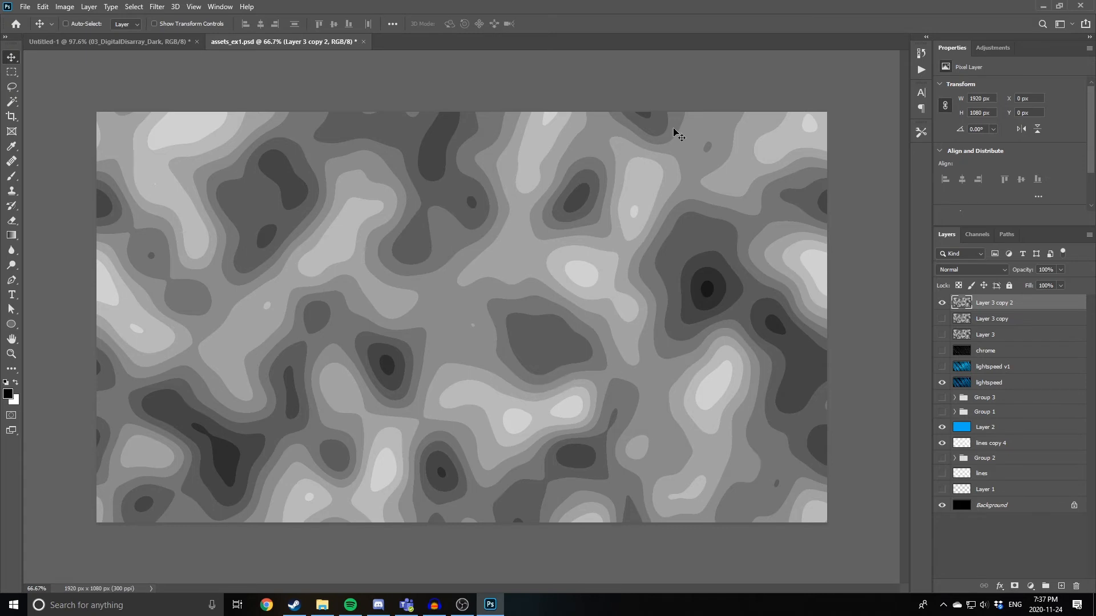
# - Duplicate the posterized layer, hide the original, and open the Filter Gallery for the duplicate
pyautogui.hotkey('ctrl', 'j')
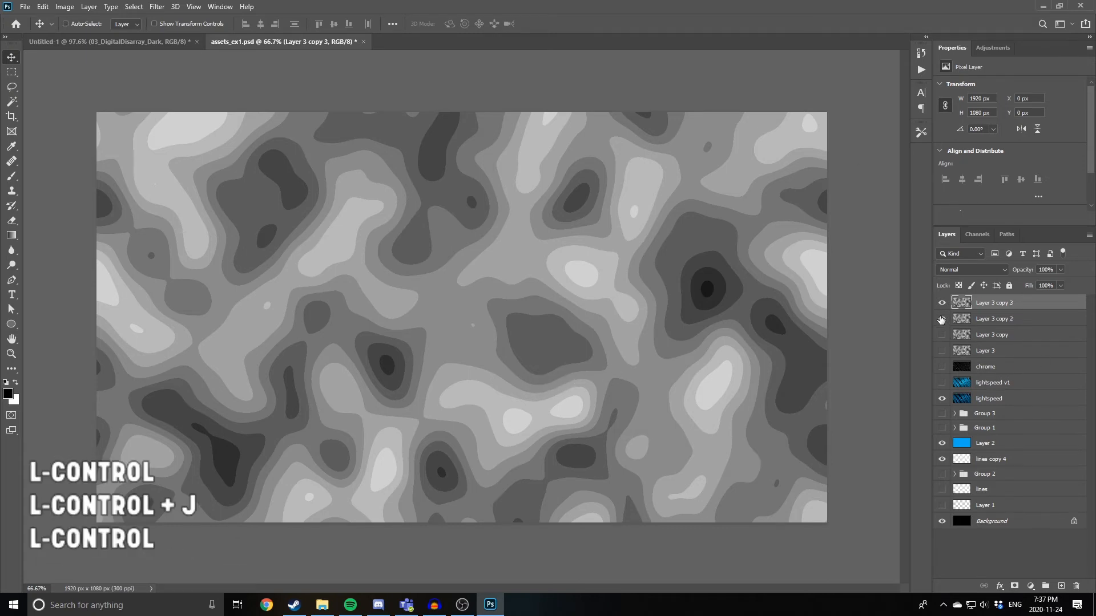
pyautogui.click(159, 7)
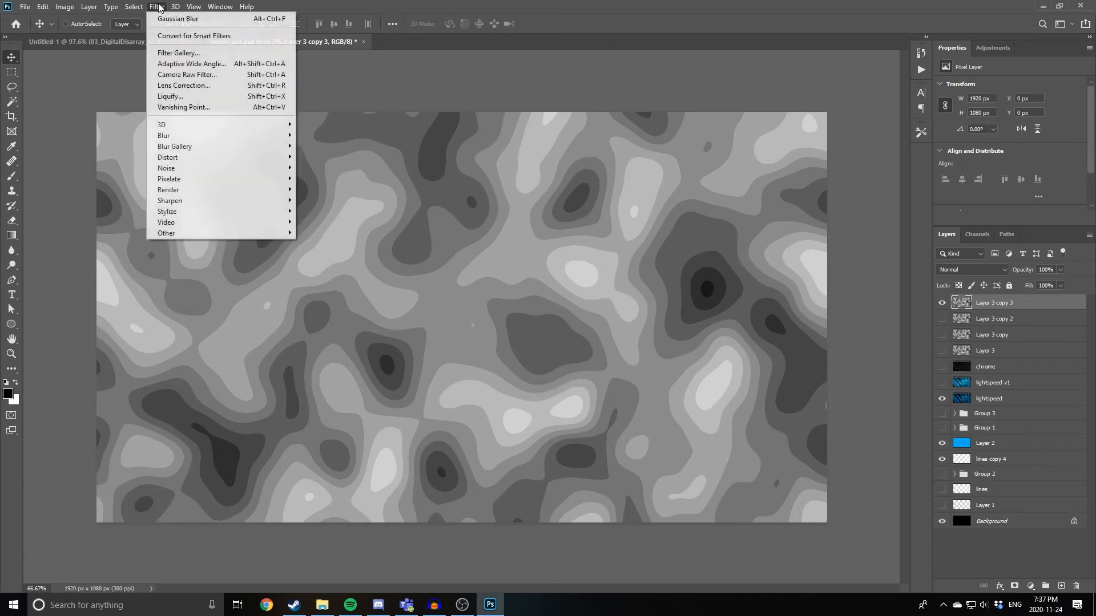
pyautogui.click(178, 54)
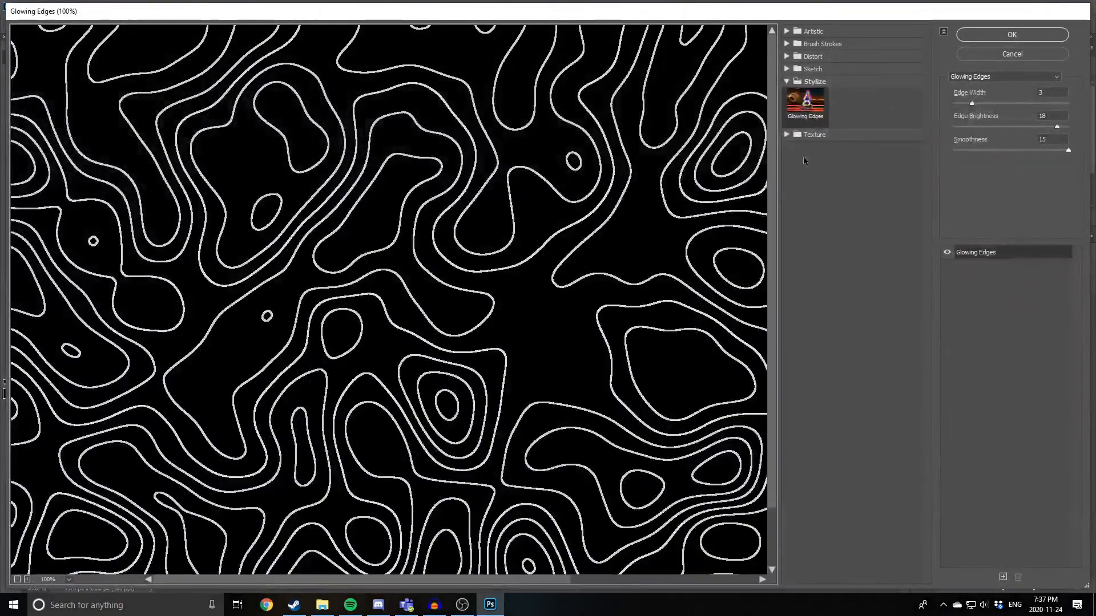
# - Preview Sketch filters such as Conté Crayon, Photocopy and Stamp on the posterized shapes
pyautogui.click(814, 81)
pyautogui.click(812, 69)
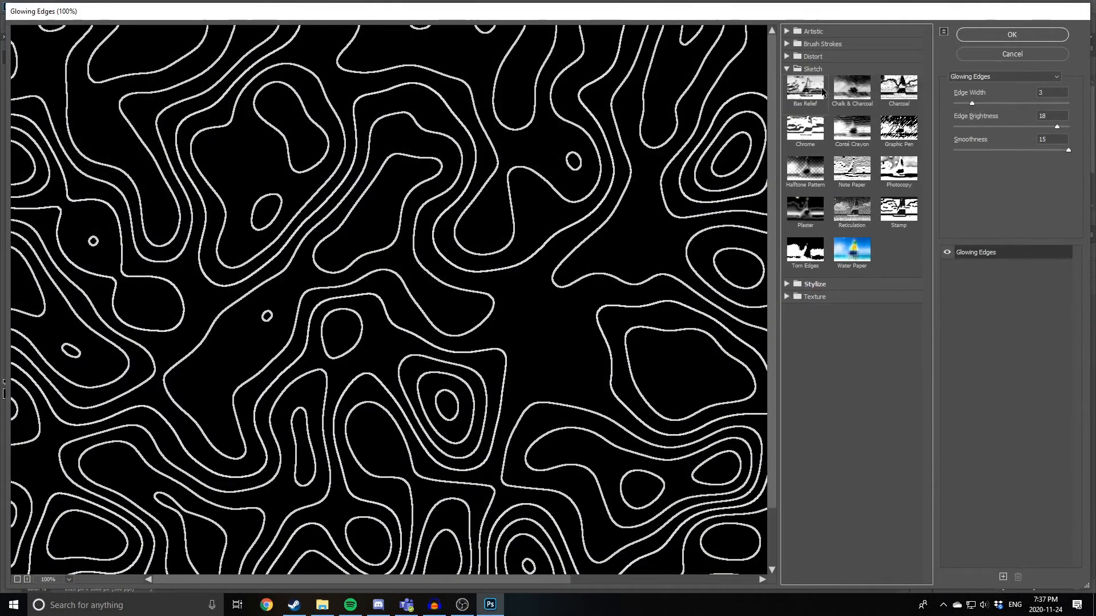
pyautogui.click(822, 225)
pyautogui.click(856, 131)
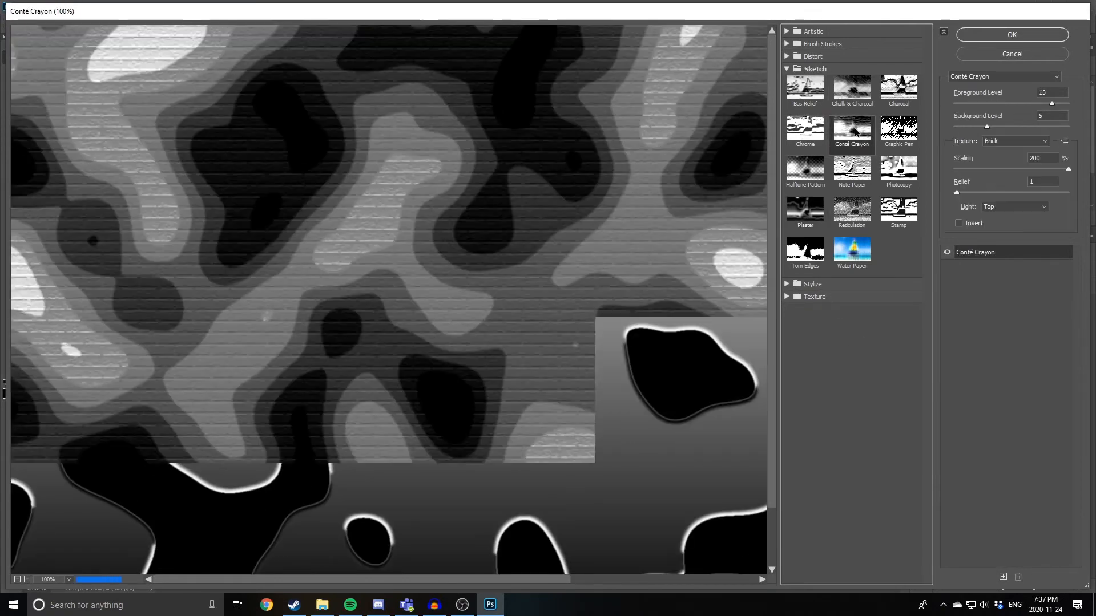
pyautogui.click(856, 170)
pyautogui.click(899, 169)
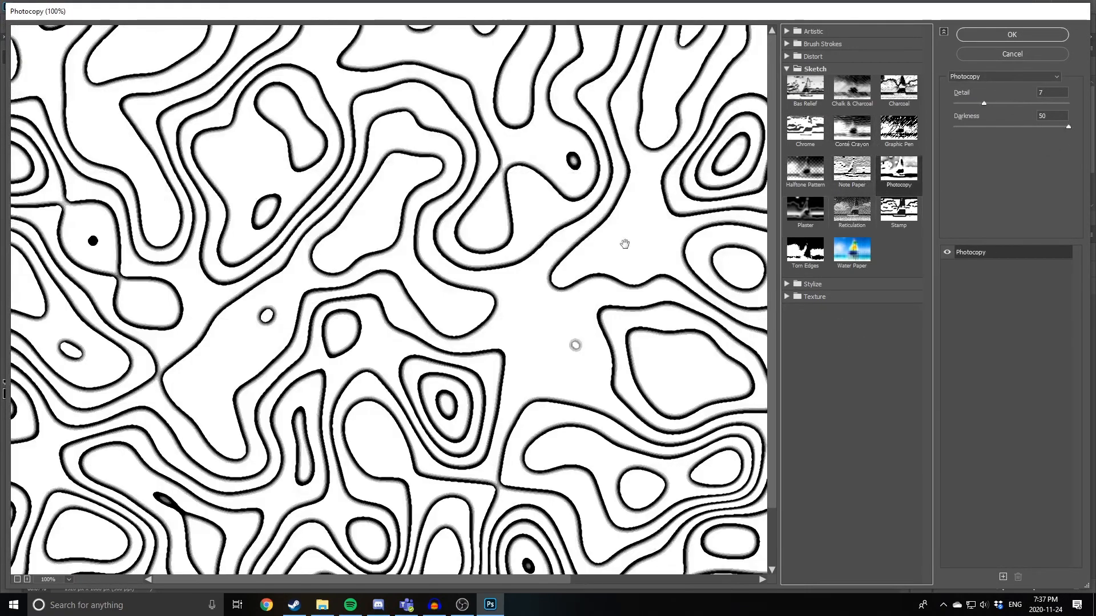
pyautogui.moveTo(682, 381); pyautogui.dragTo(335, 305)
pyautogui.click(894, 221)
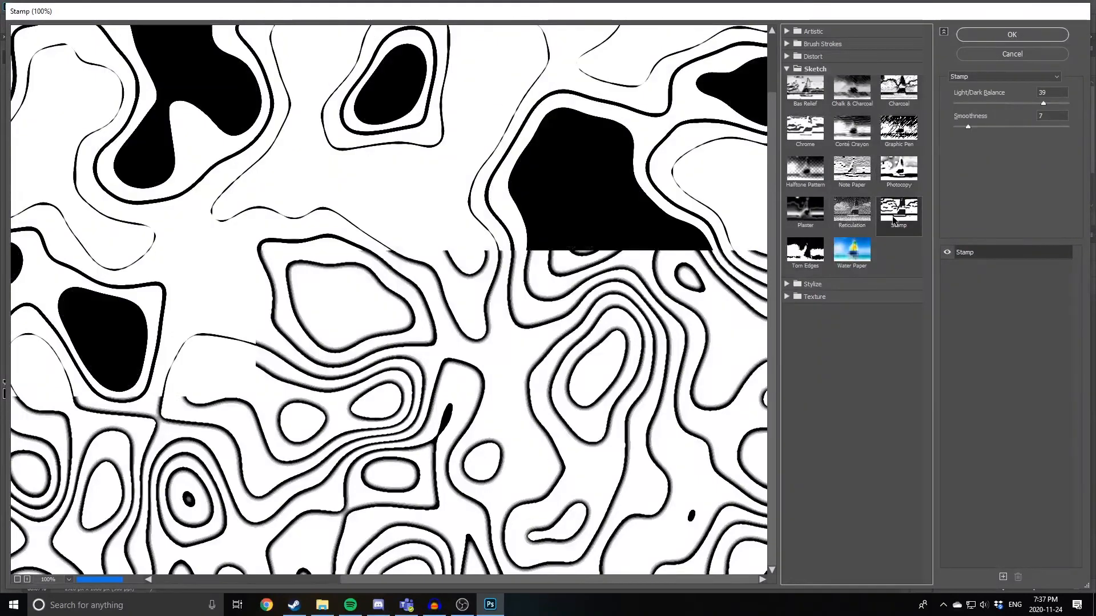
# - Apply Glowing Edges to the Layer 3 copy 3 layer with edge width 3, edge brightness 18 and smoothness 15
pyautogui.click(806, 294)
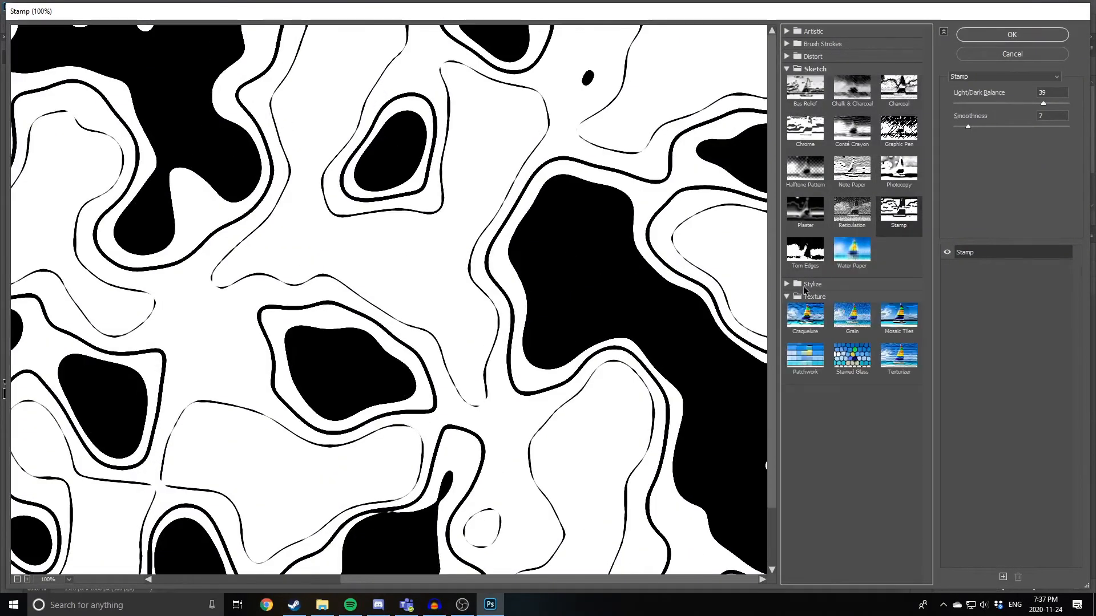
pyautogui.click(805, 285)
pyautogui.click(805, 304)
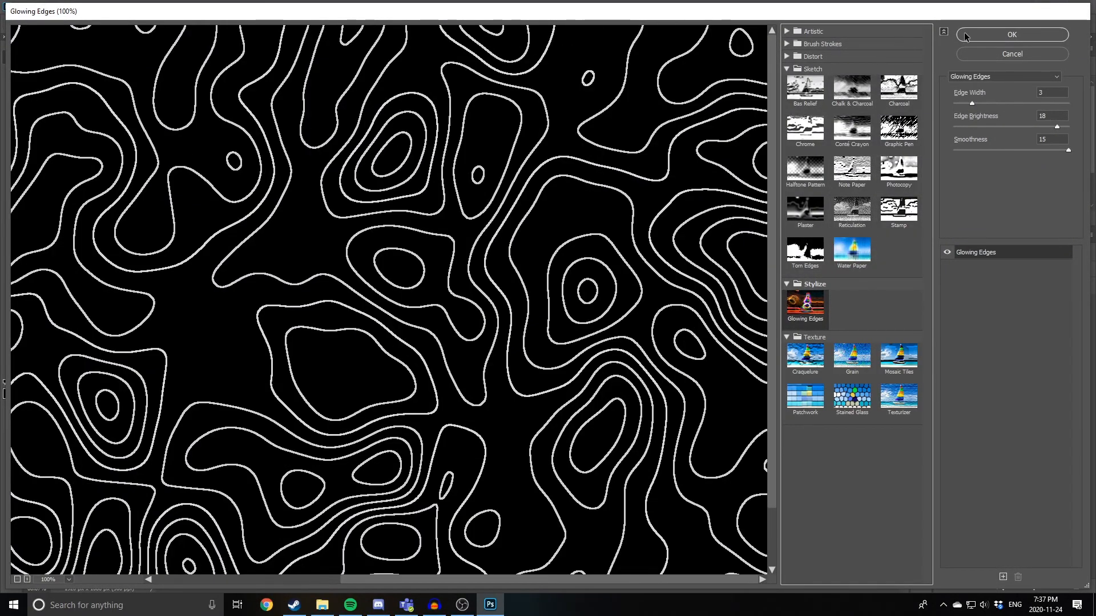
pyautogui.click(964, 35)
pyautogui.press('alt')
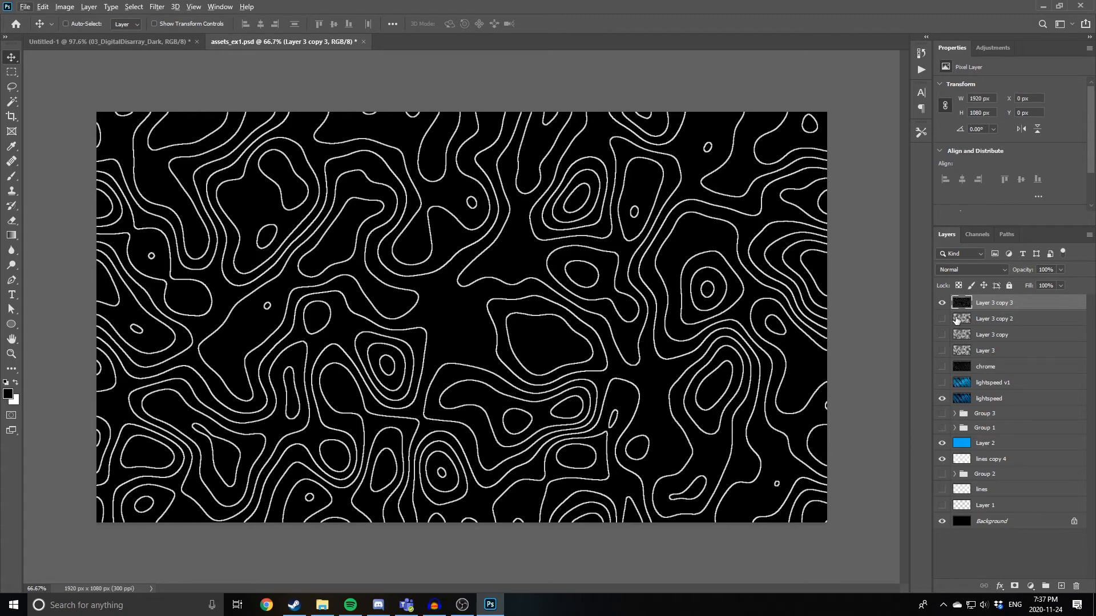
# - Try the Soft Light blend mode on the contour-line layer over the posterized layer, and restore Normal
pyautogui.click(975, 271)
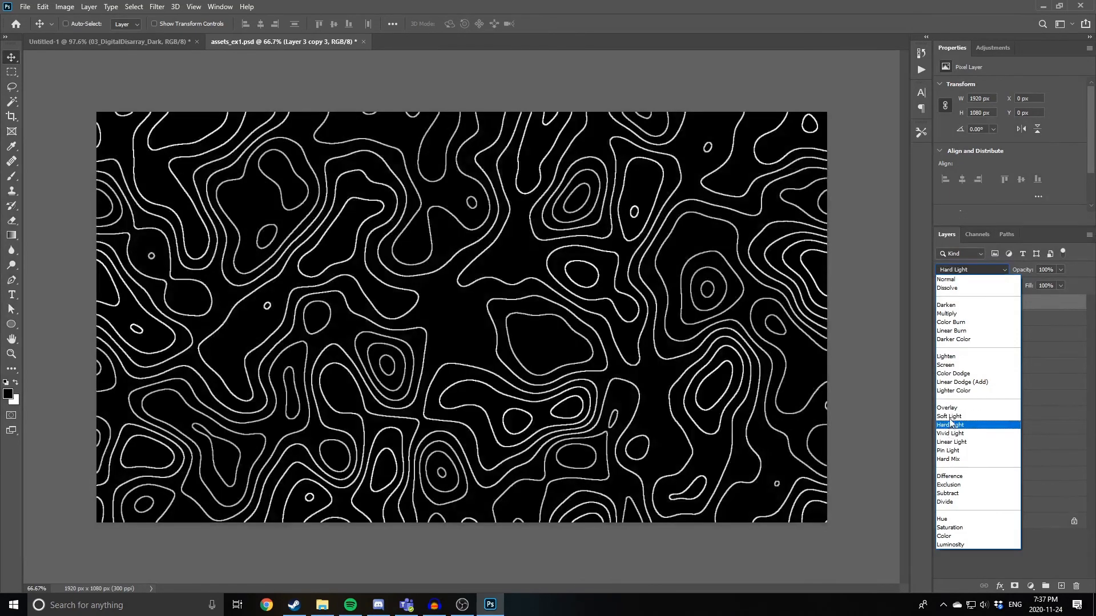
pyautogui.click(948, 417)
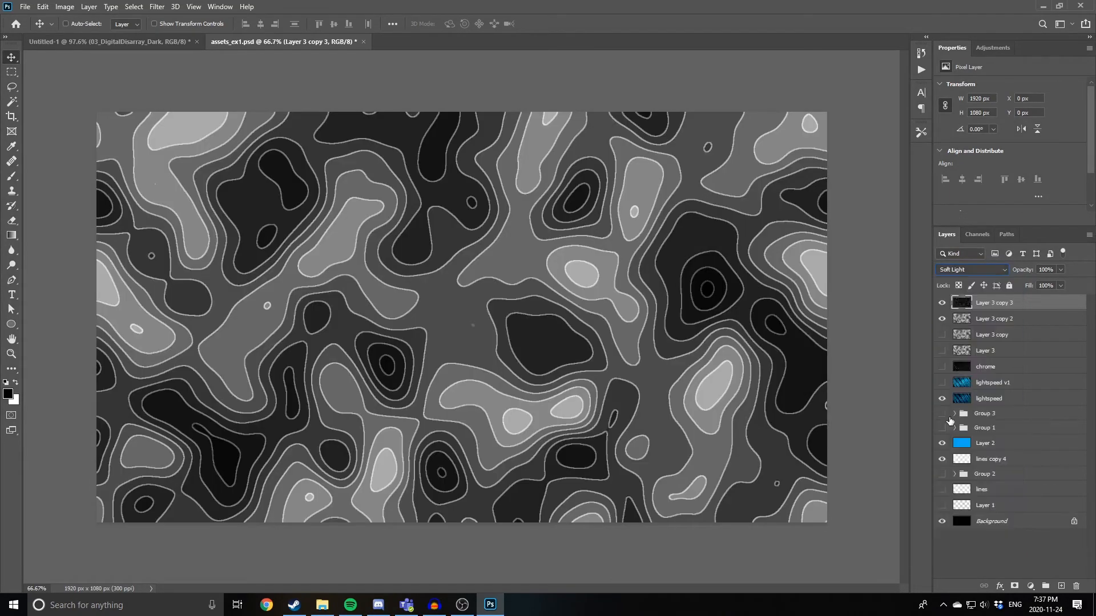
pyautogui.click(964, 270)
pyautogui.click(958, 282)
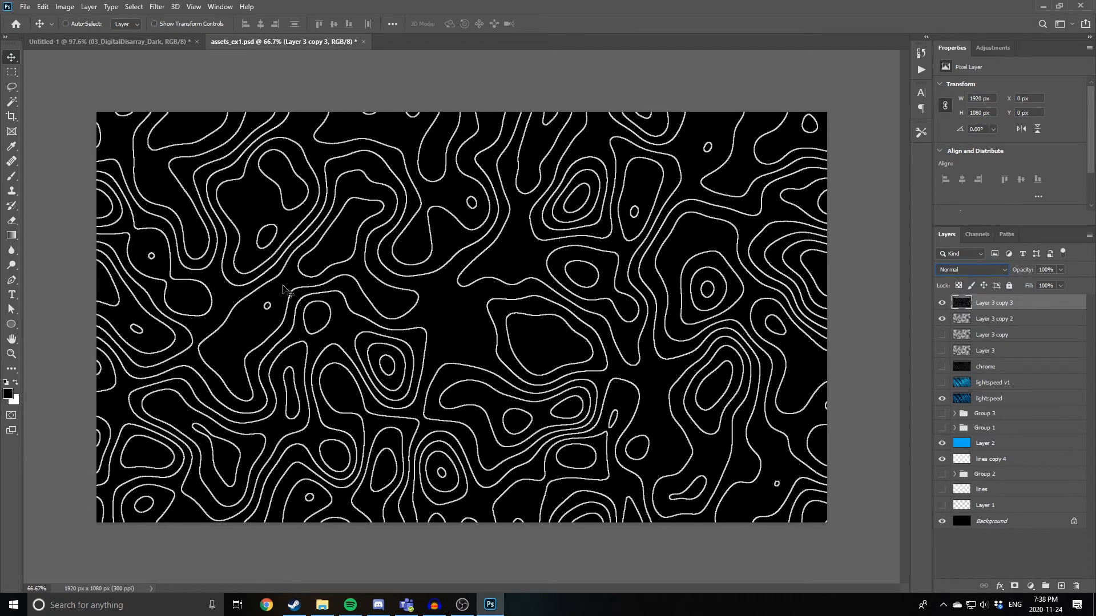
# - Group the layers from Layer 3 copy 2 down to Layer 3, hide the group, and rename Layer 3 copy 3 to topography
pyautogui.click(1015, 319)
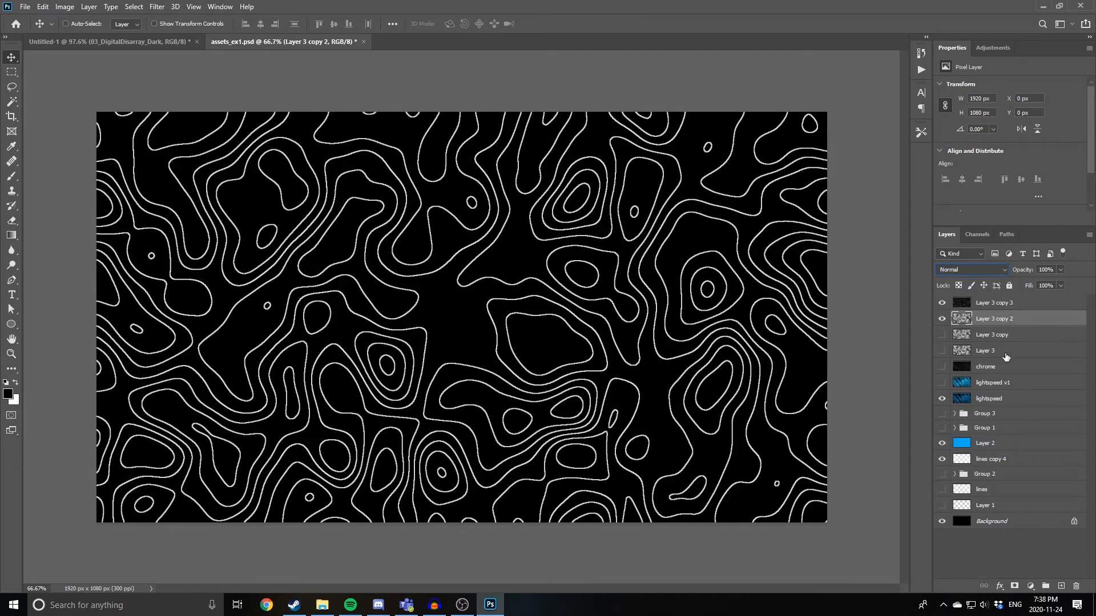
pyautogui.keyDown('shift'); pyautogui.click(1010, 353); pyautogui.keyUp('shift')
pyautogui.hotkey('ctrl', 'g')
pyautogui.click(941, 320)
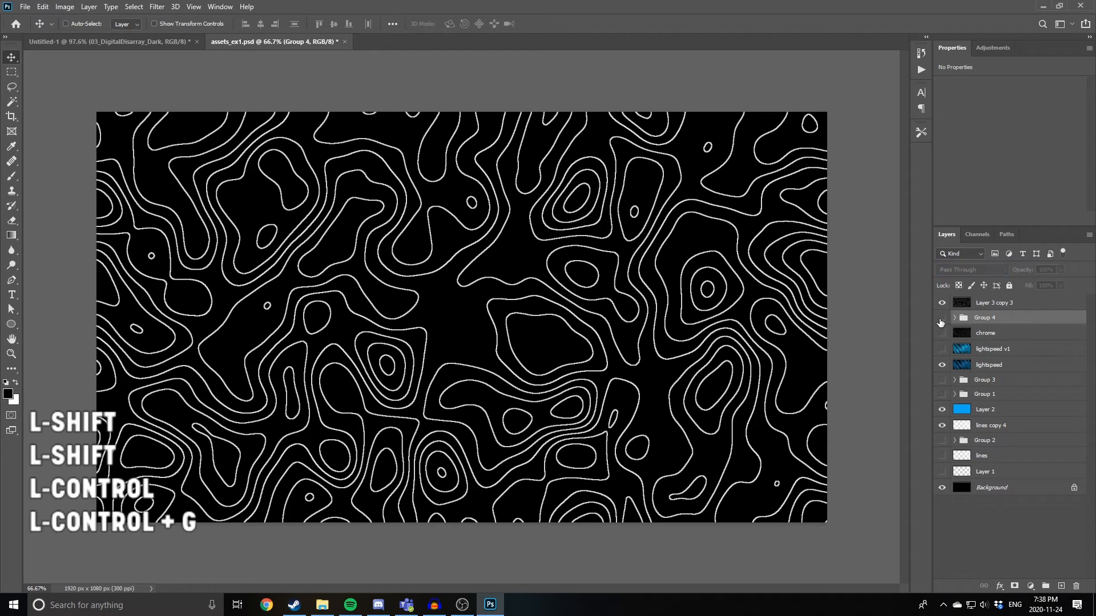
pyautogui.doubleClick(995, 303)
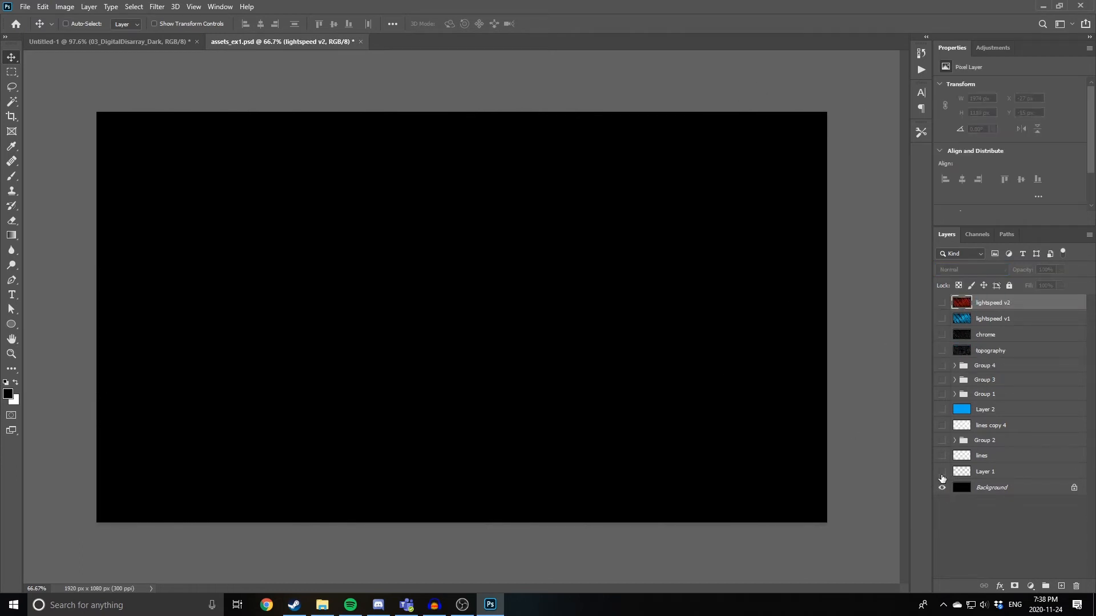
# - Show and hide Layer 1, lines and lines copy 4 in turn to review how the line texture was built
pyautogui.click(941, 472)
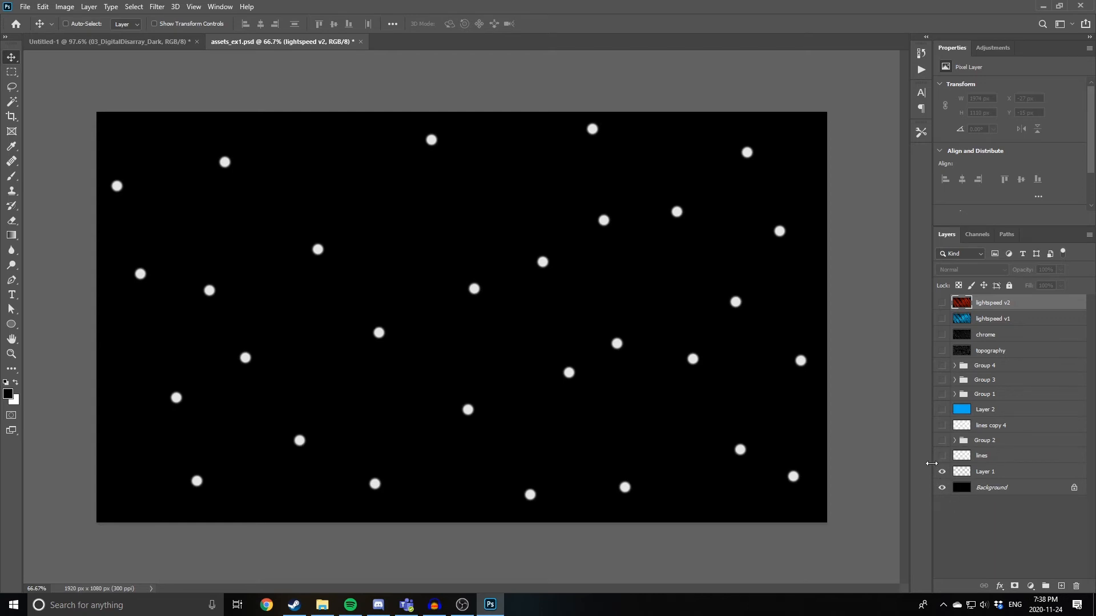
pyautogui.click(942, 473)
pyautogui.click(941, 456)
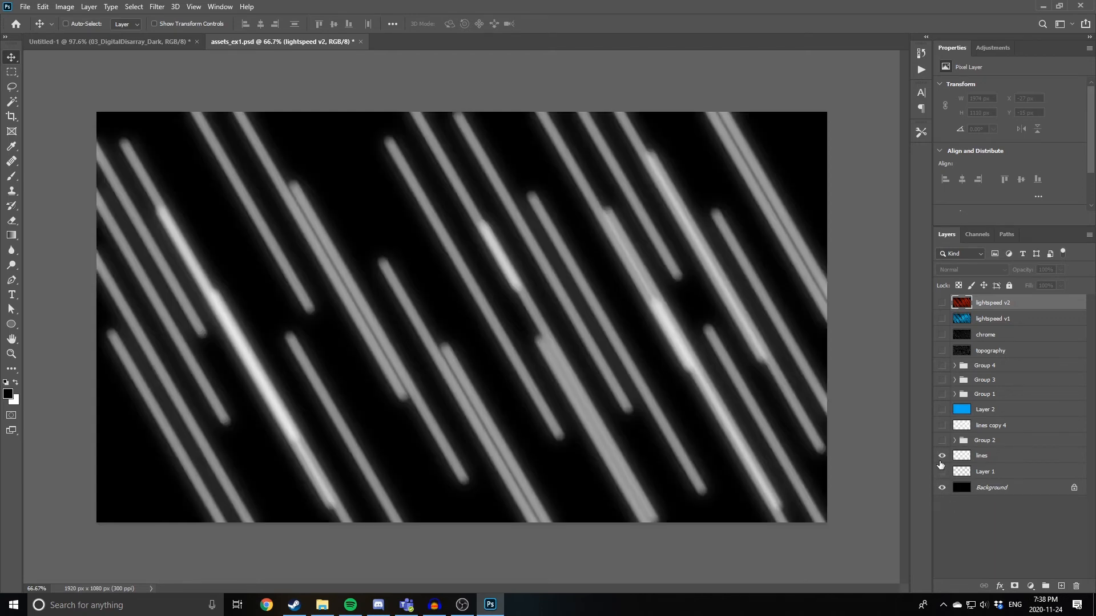
pyautogui.click(942, 456)
pyautogui.click(941, 425)
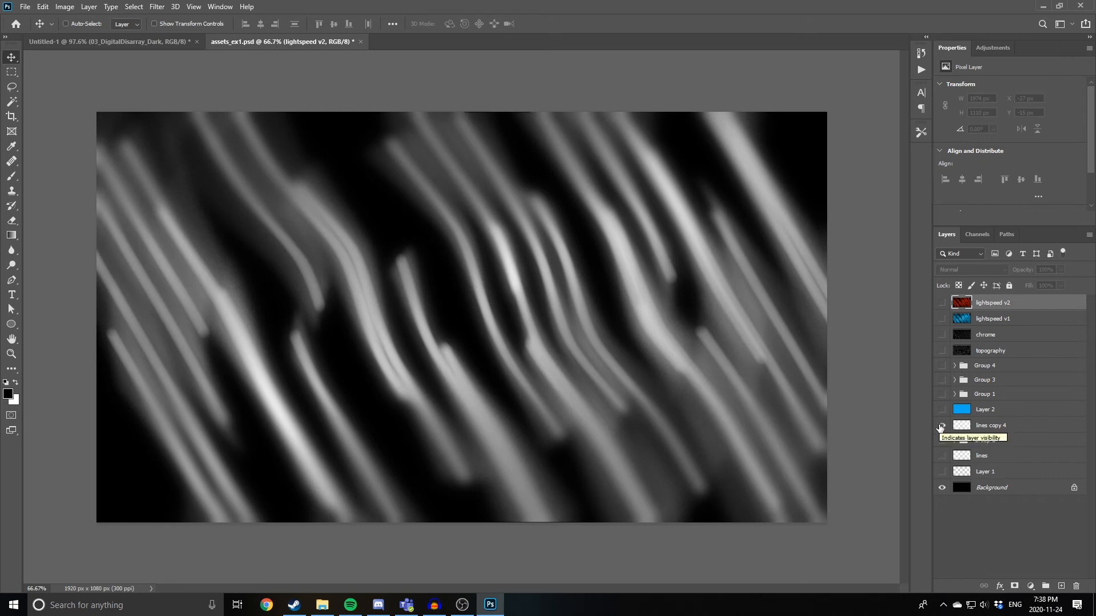
pyautogui.click(941, 425)
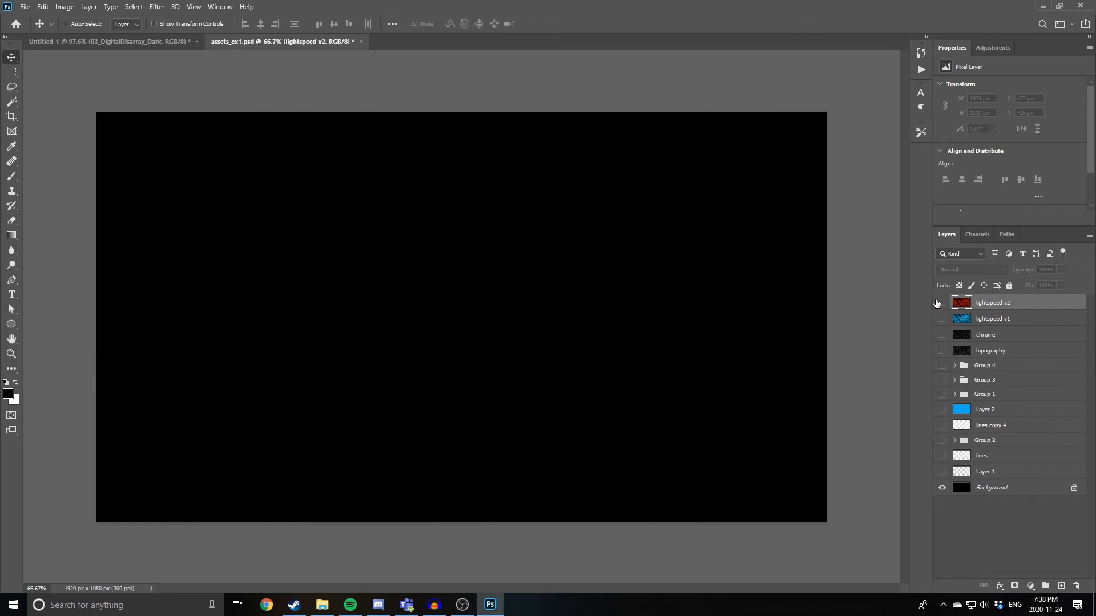
# - Review the lightspeed v1, lightspeed v2, chrome and topography textures and the posterized Group 4 one at a time
pyautogui.click(940, 303)
pyautogui.click(941, 319)
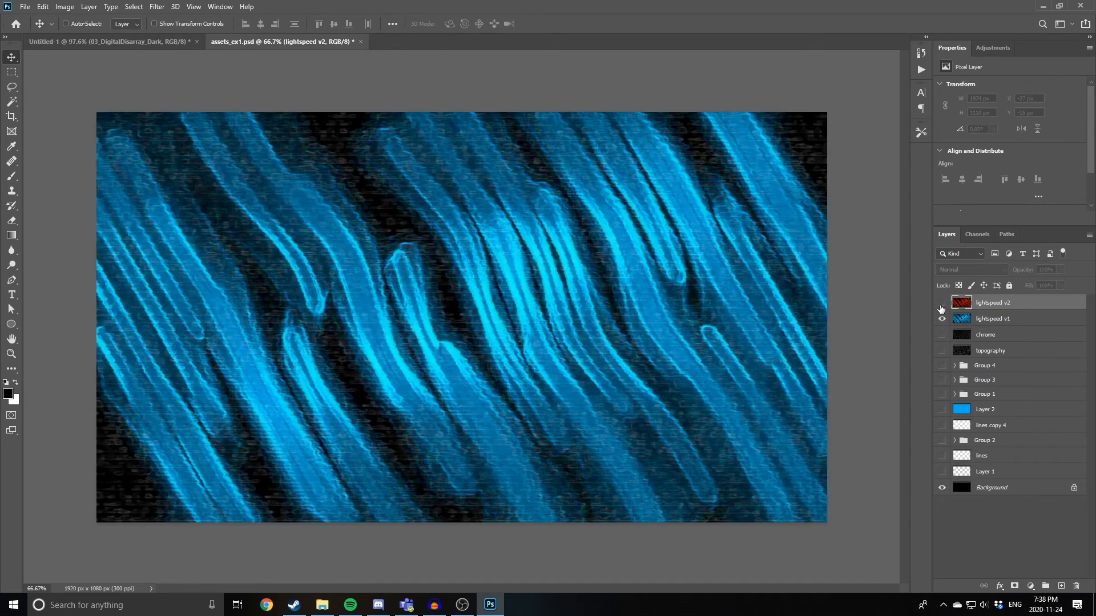
pyautogui.click(941, 303)
pyautogui.click(942, 318)
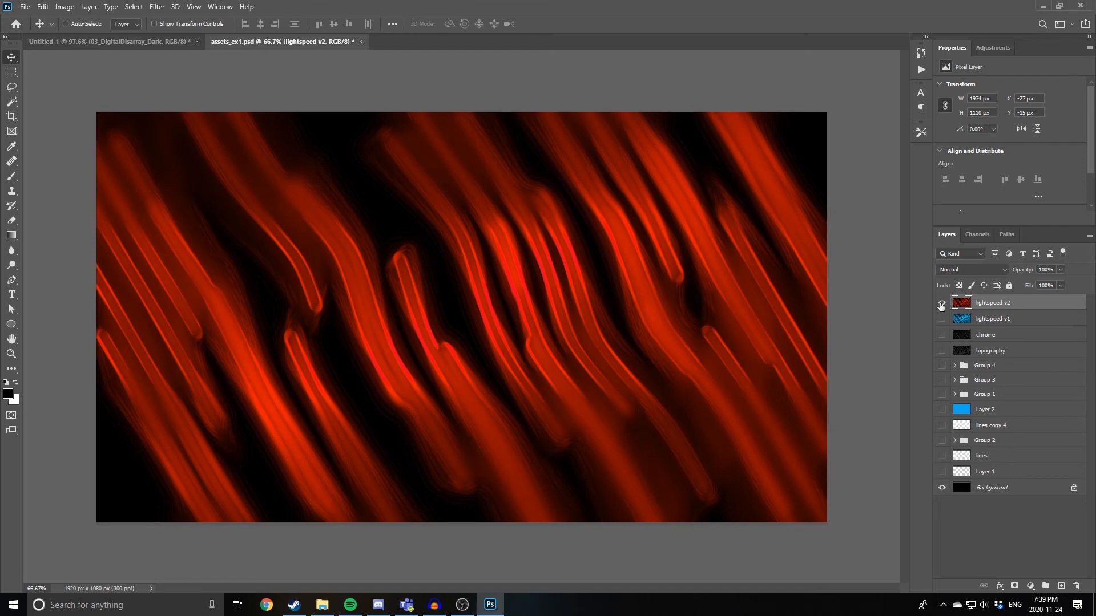
pyautogui.click(941, 302)
pyautogui.click(942, 335)
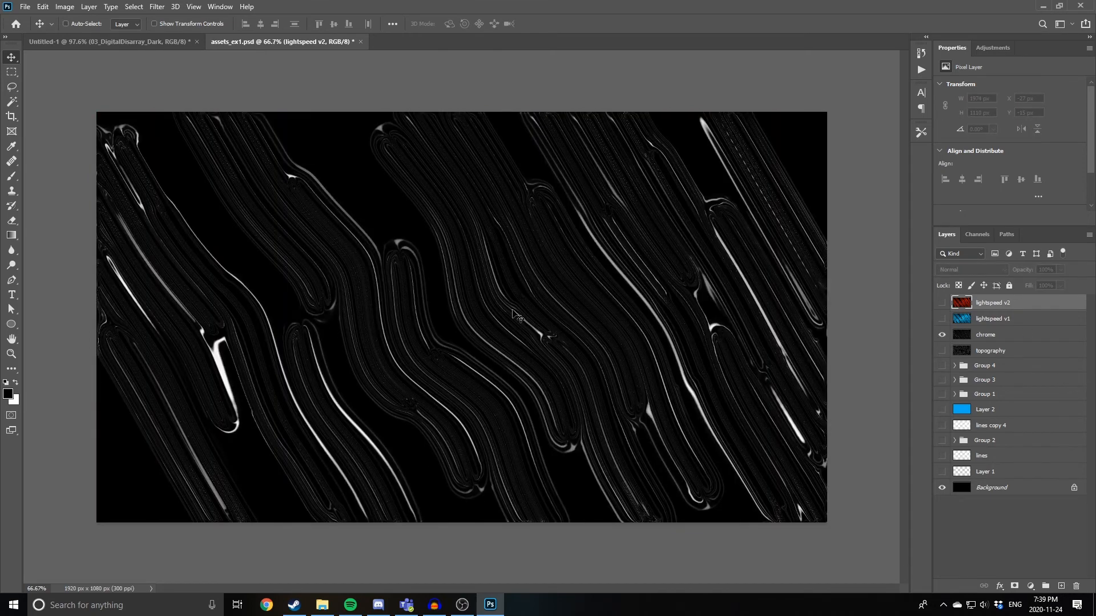
pyautogui.click(941, 336)
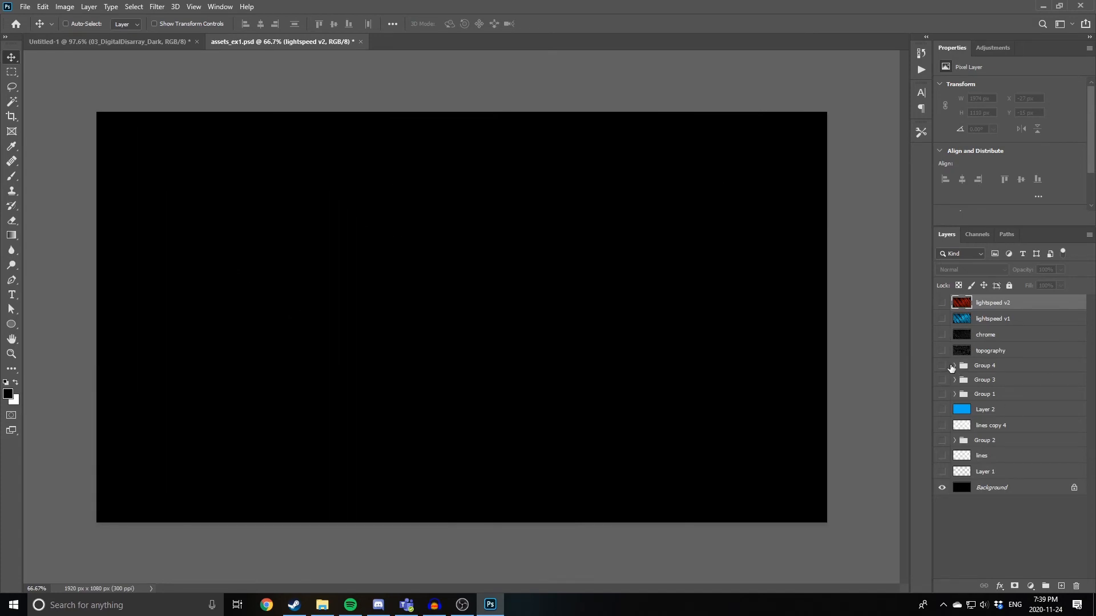
pyautogui.click(942, 350)
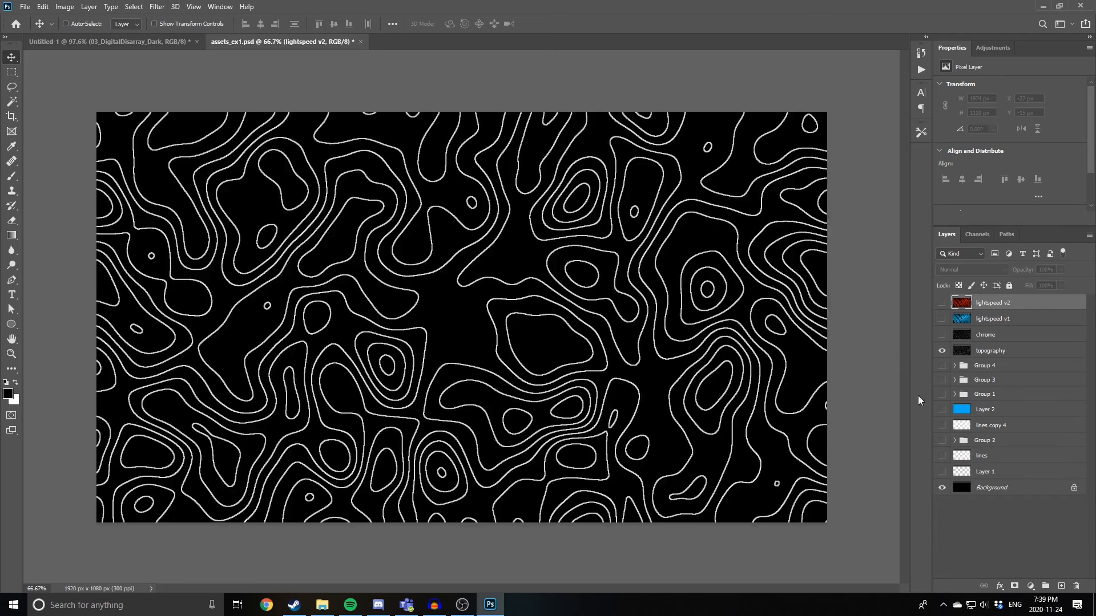
pyautogui.click(942, 351)
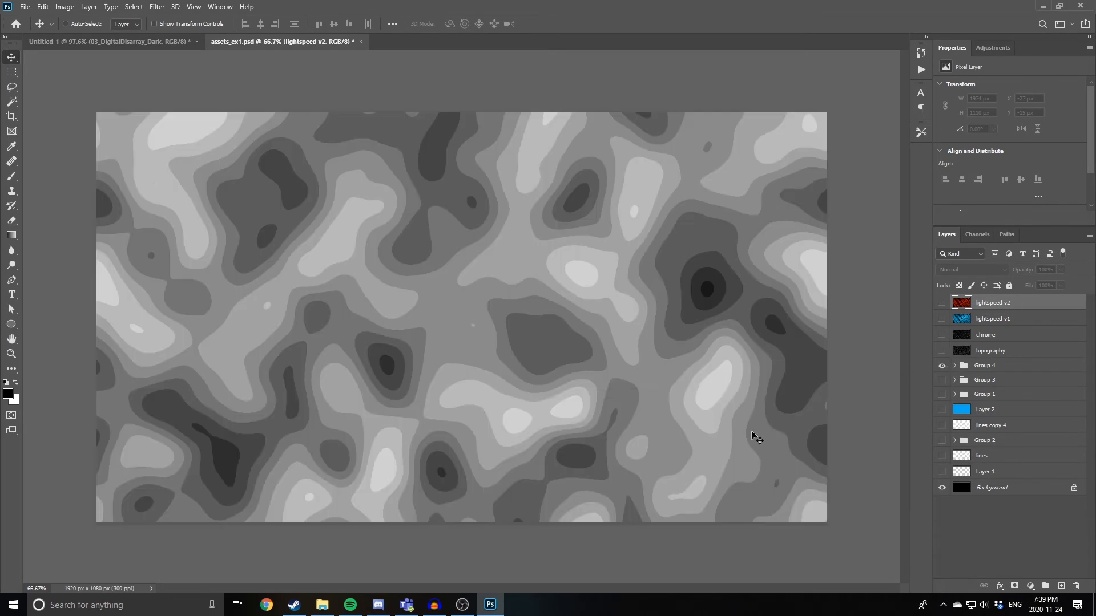
# - Open the Filter Gallery on the topography layer and preview the Diffuse Glow distortion
pyautogui.click(993, 351)
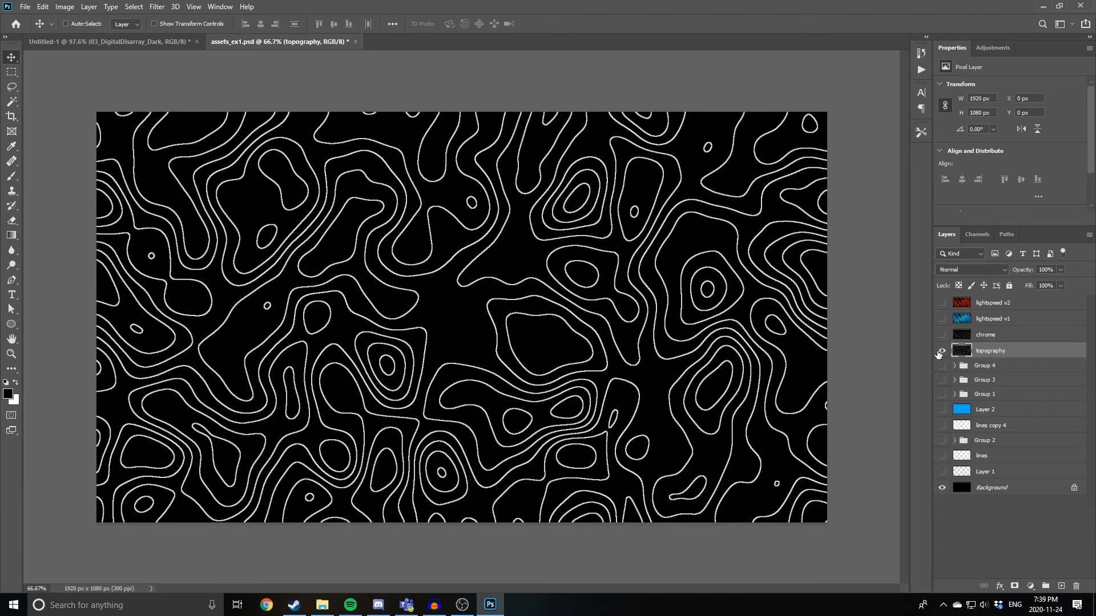
pyautogui.click(160, 7)
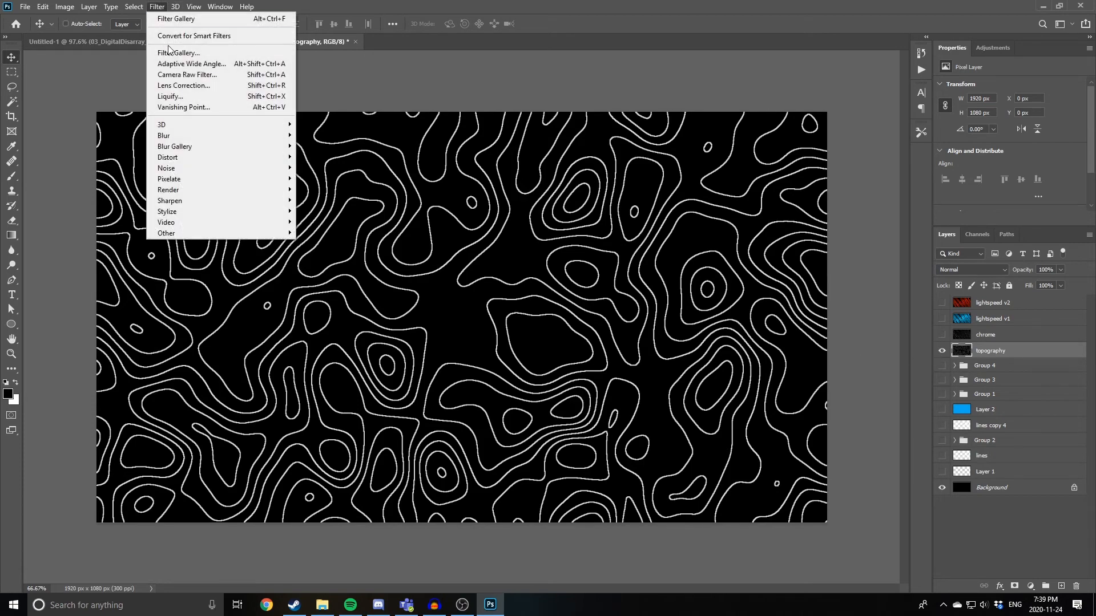
pyautogui.press('Escape')
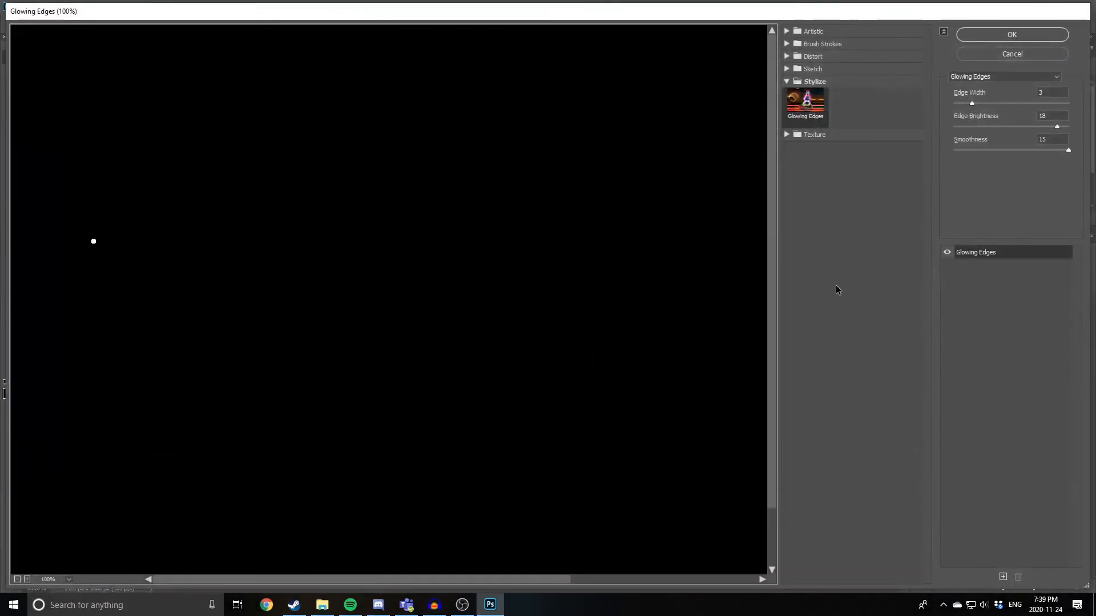
pyautogui.click(807, 80)
pyautogui.click(812, 56)
pyautogui.click(804, 74)
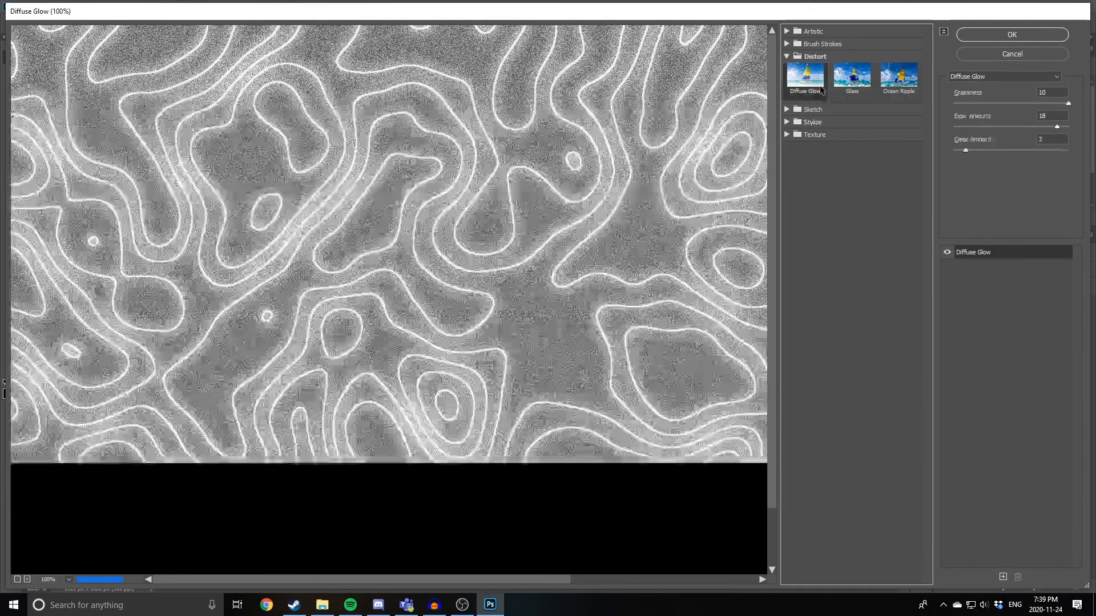
# - Preview the Dark Strokes and Accented Edges brush-stroke filters over the whole topography pattern
pyautogui.click(813, 56)
pyautogui.click(819, 44)
pyautogui.click(804, 103)
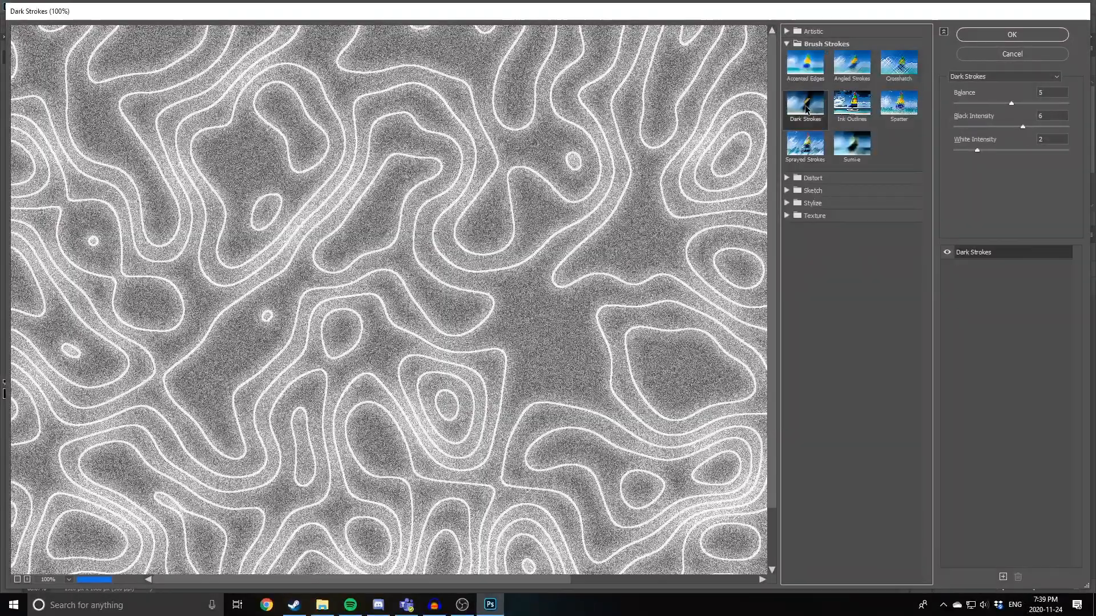
pyautogui.moveTo(537, 367); pyautogui.dragTo(372, 300)
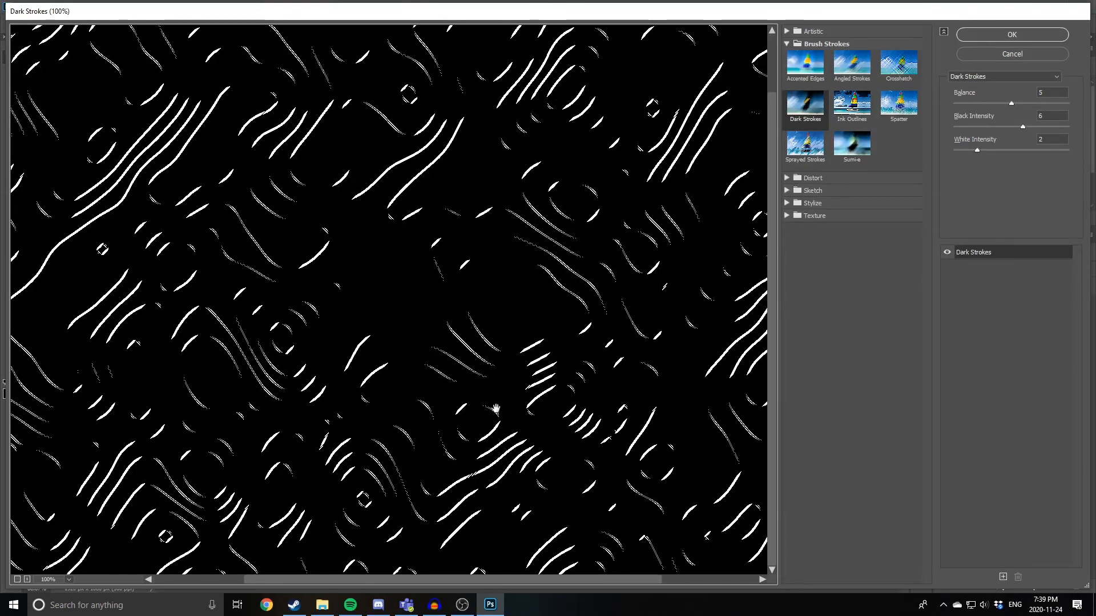
pyautogui.moveTo(511, 413); pyautogui.dragTo(337, 331)
pyautogui.keyDown('ctrl'); pyautogui.keyDown('alt'); pyautogui.click(475, 264); pyautogui.keyUp('alt'); pyautogui.keyUp('ctrl')
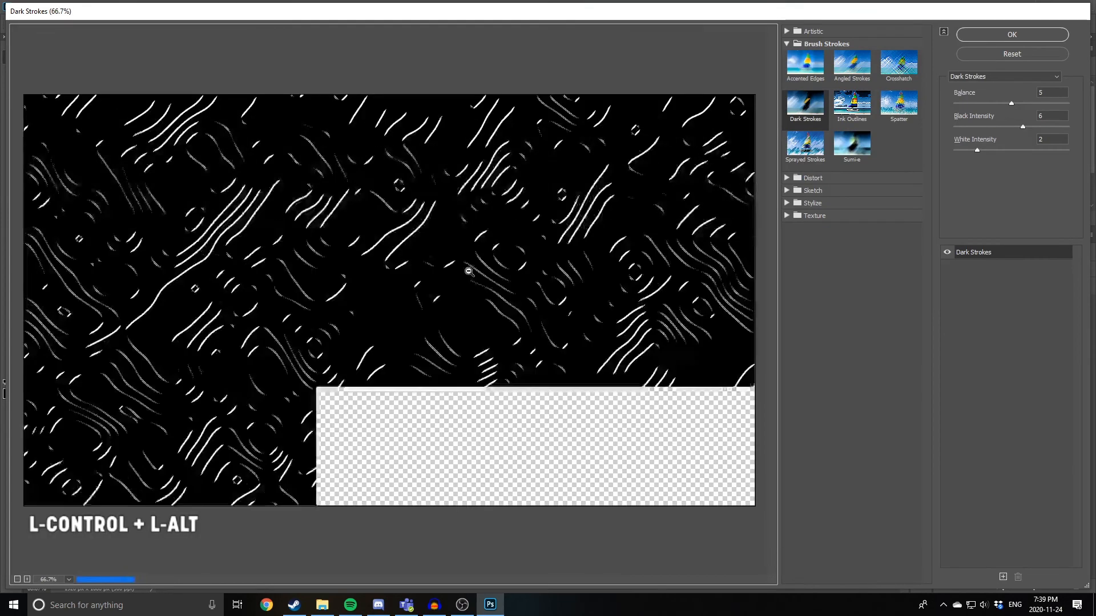
pyautogui.click(805, 62)
# - Preview Artistic filters on the contour lines, including Colored Pencil, Fresco, Neon Glow, Plastic Wrap, Smudge Stick and Sponge
pyautogui.click(813, 30)
pyautogui.click(805, 54)
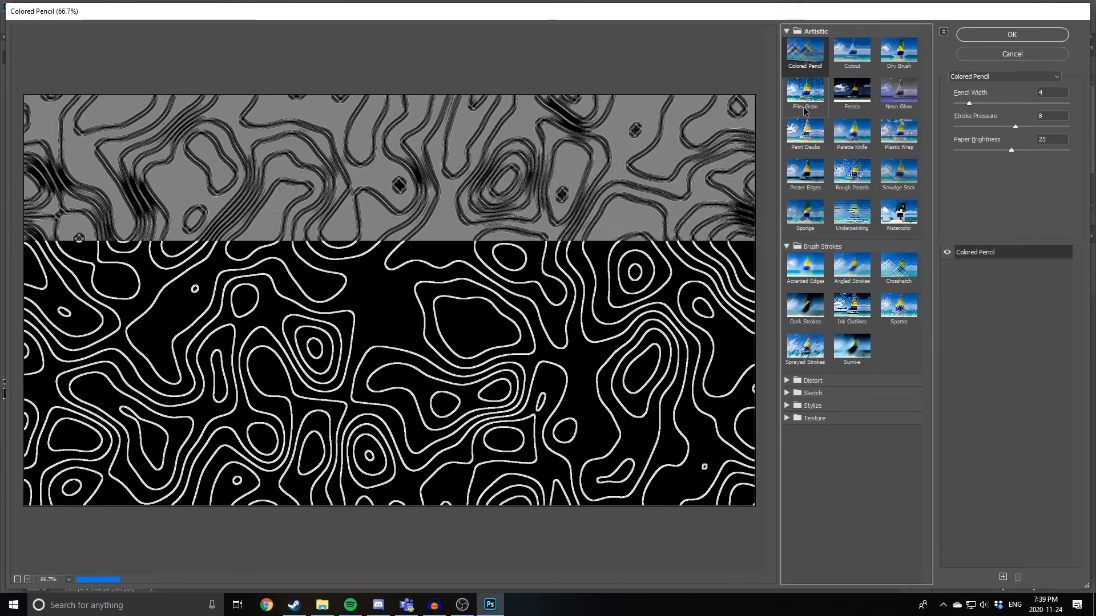
pyautogui.click(837, 137)
pyautogui.click(852, 92)
pyautogui.click(898, 91)
pyautogui.click(900, 143)
pyautogui.click(898, 171)
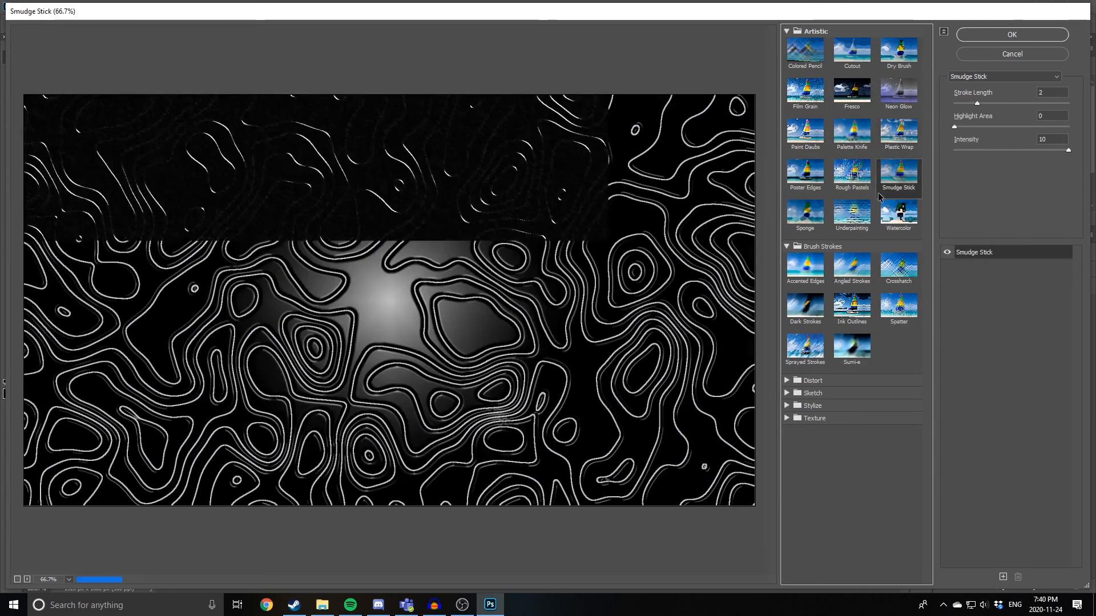
pyautogui.click(805, 212)
# - Preview Dark Strokes and Sketch filters such as Note Paper, Halftone Pattern, Plaster and Reticulation on the contour lines
pyautogui.click(818, 310)
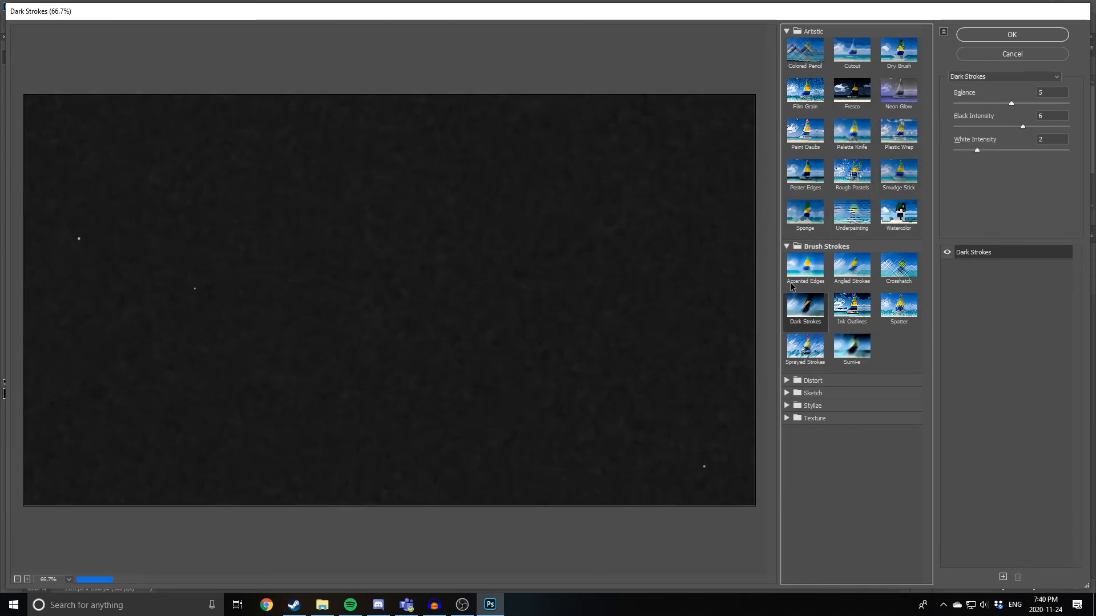
pyautogui.click(813, 393)
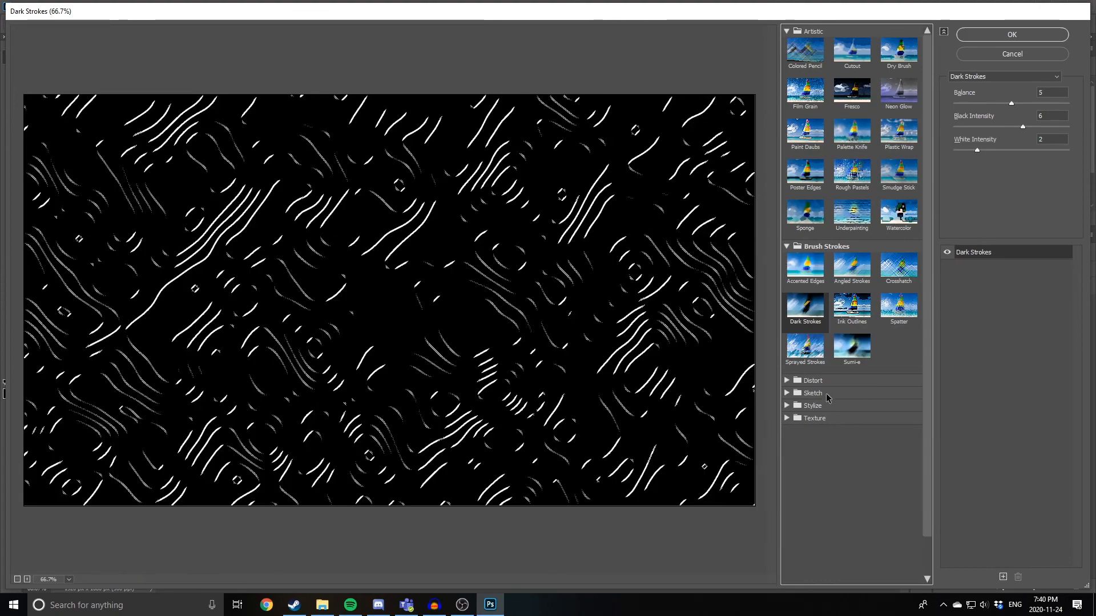
pyautogui.click(805, 412)
pyautogui.click(852, 412)
pyautogui.click(848, 486)
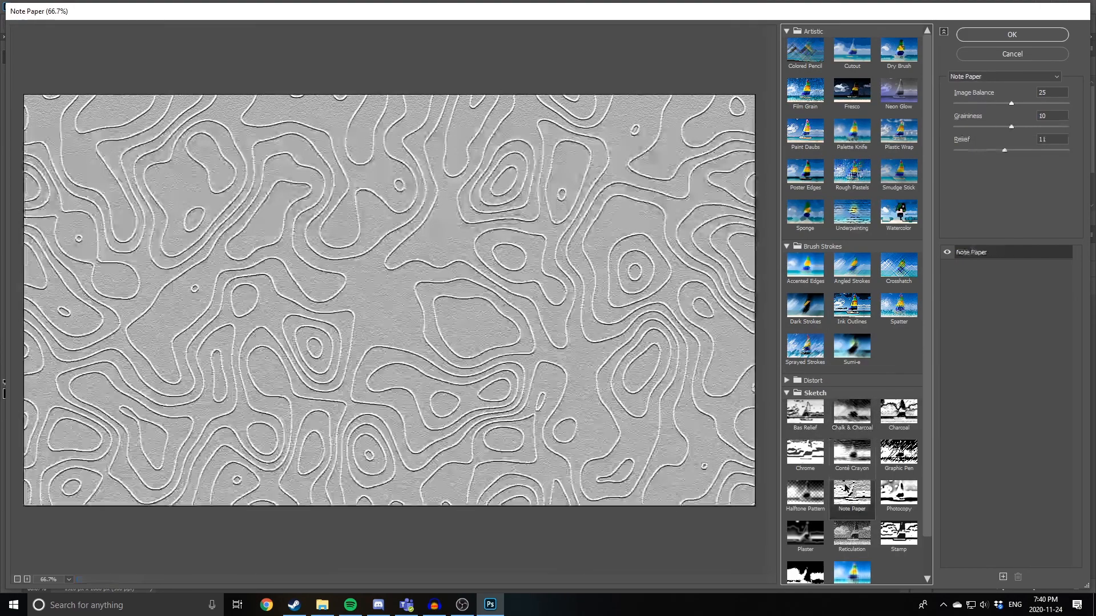
pyautogui.click(815, 502)
pyautogui.click(812, 530)
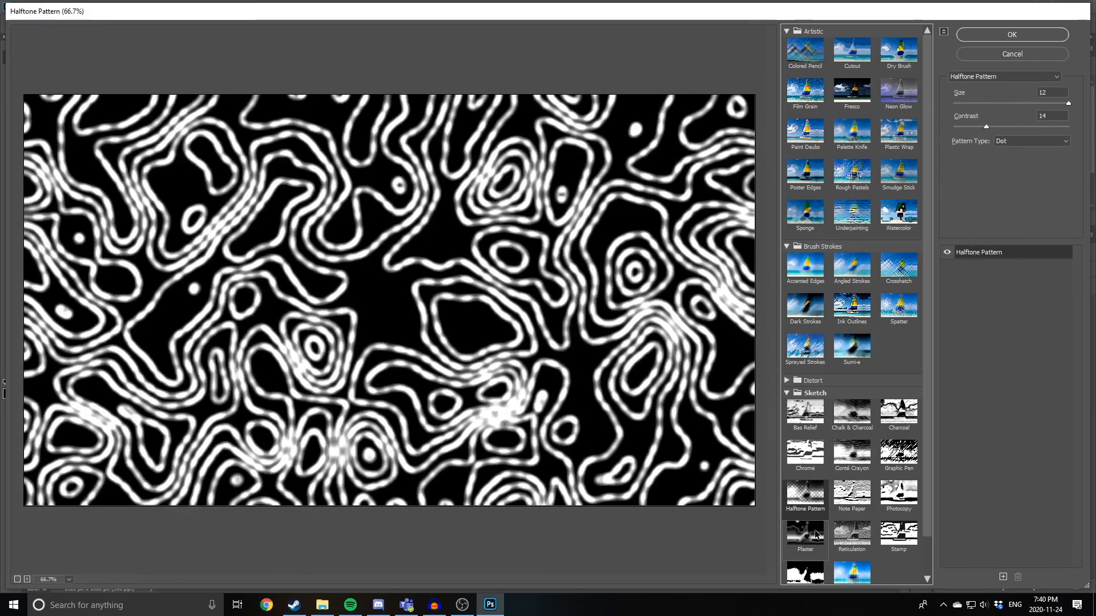
pyautogui.click(853, 533)
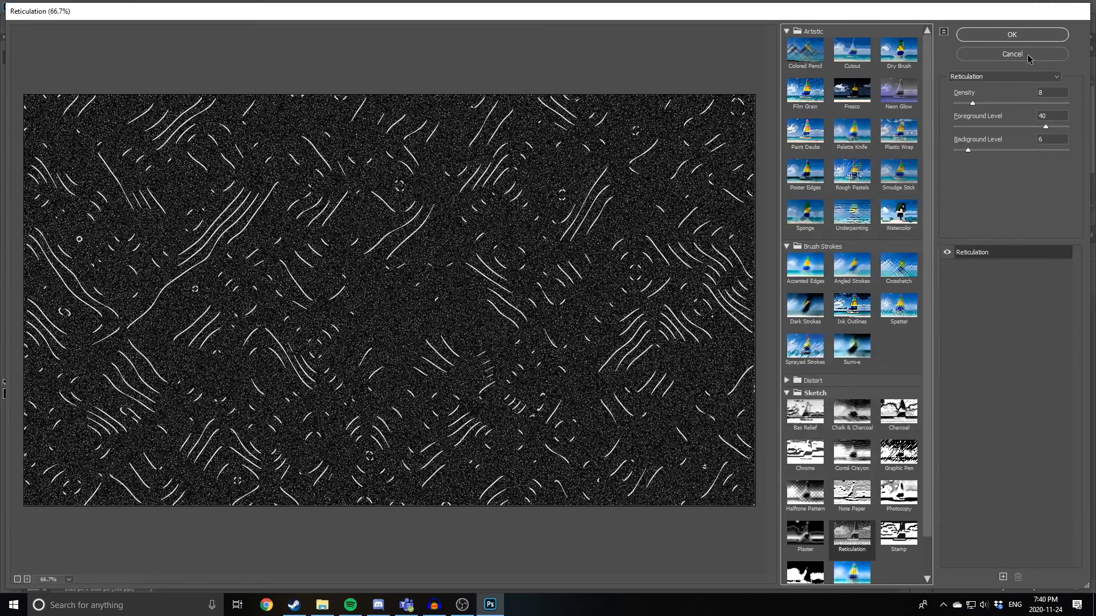
# - Preview Paint Daubs and Fresco on the contour lines, and leave the Filter Gallery without applying a filter
pyautogui.click(791, 135)
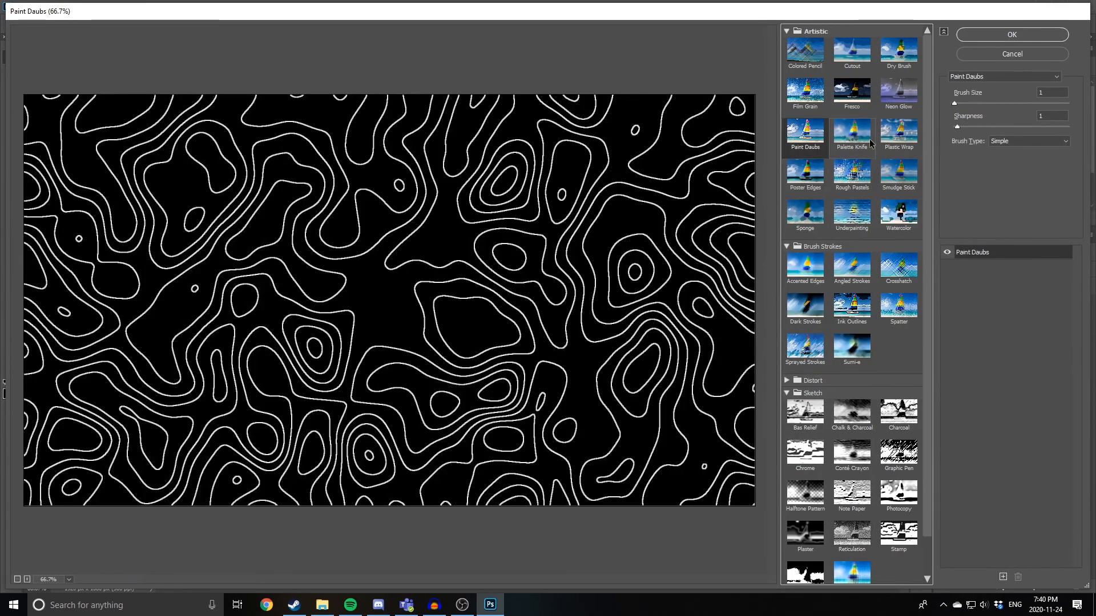
pyautogui.click(904, 104)
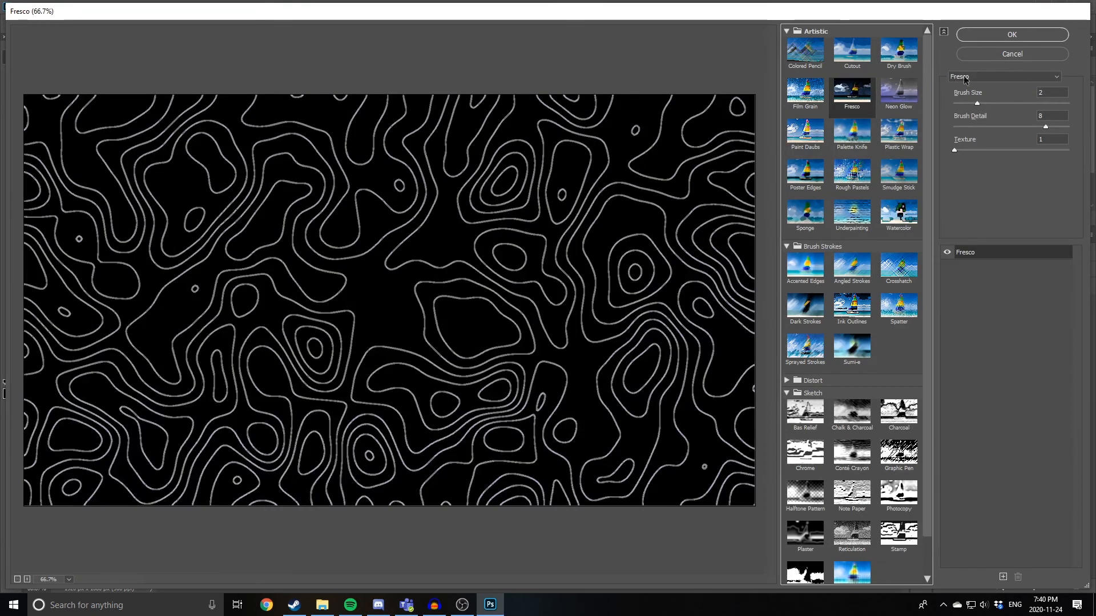
pyautogui.click(992, 57)
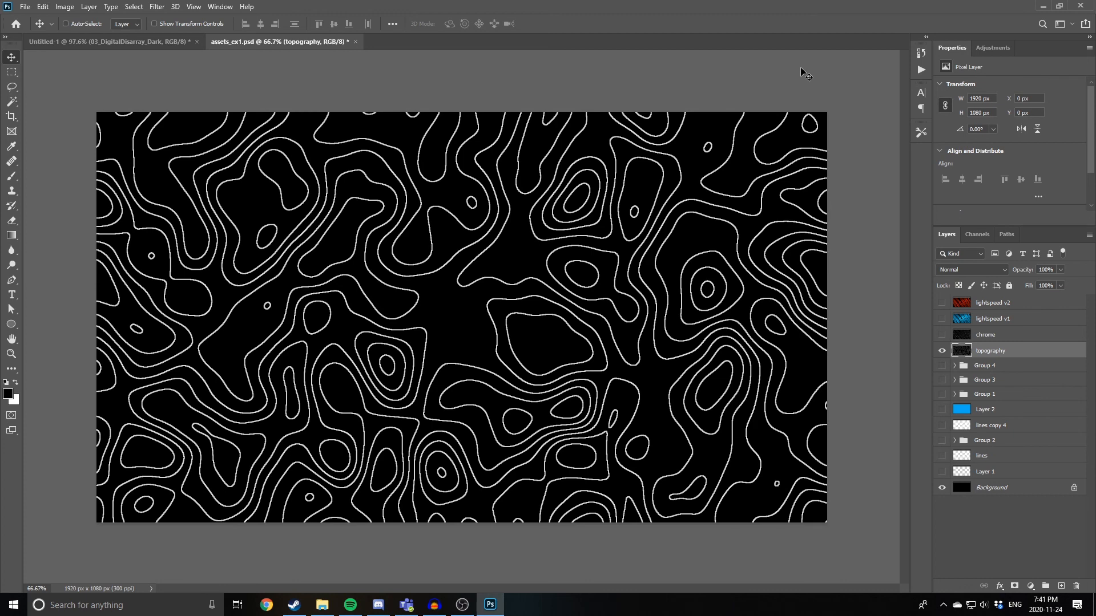
# - Switch to the Untitled-1 document to view its dark texture panels
pyautogui.click(136, 40)
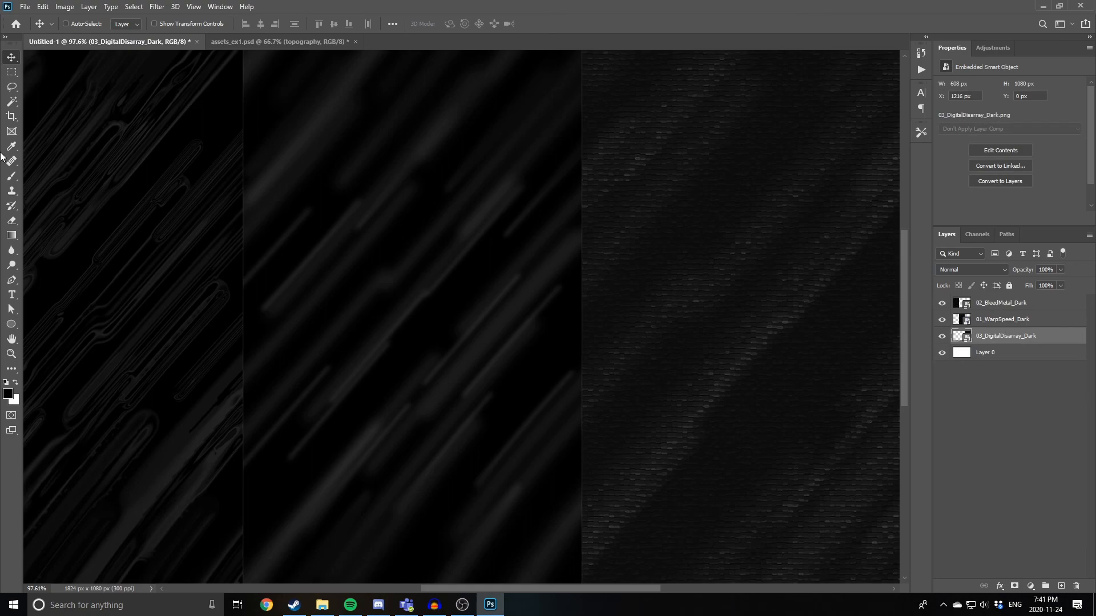